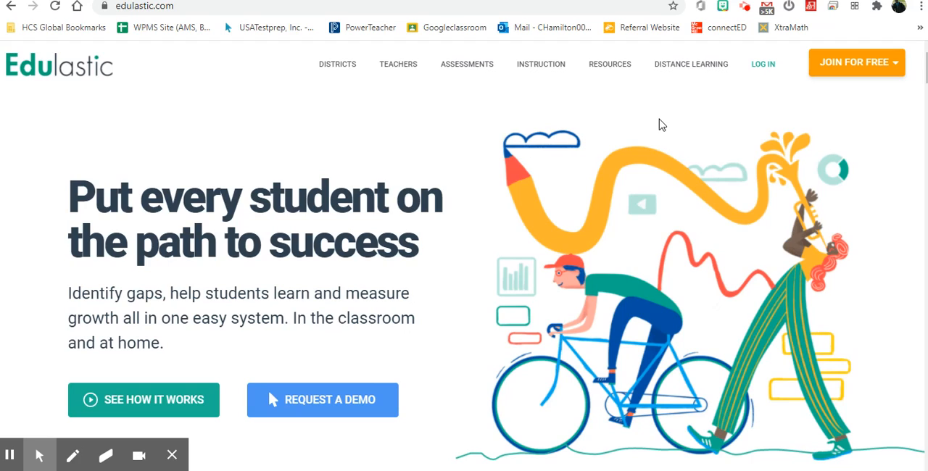
Check the free sign-up roles, log in to the existing teacher account and view the assignments list.
{"action": "left_click", "coordinate": [888, 68]}
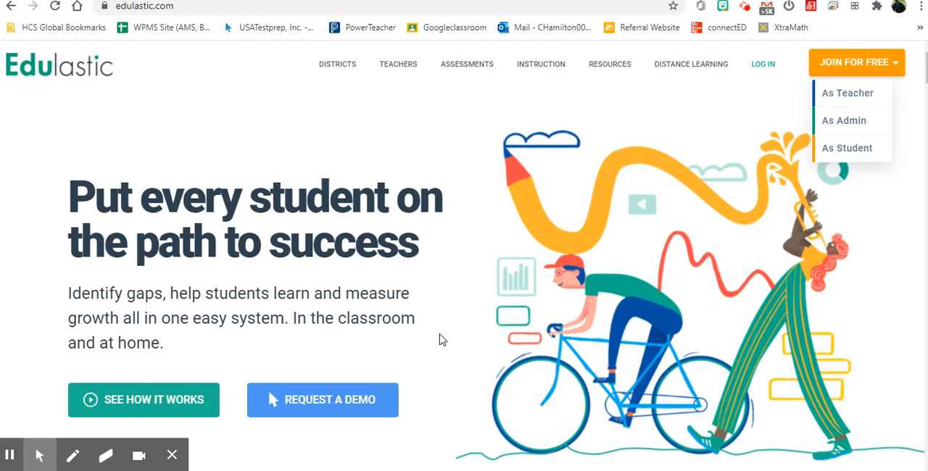
{"action": "left_click", "coordinate": [772, 66]}
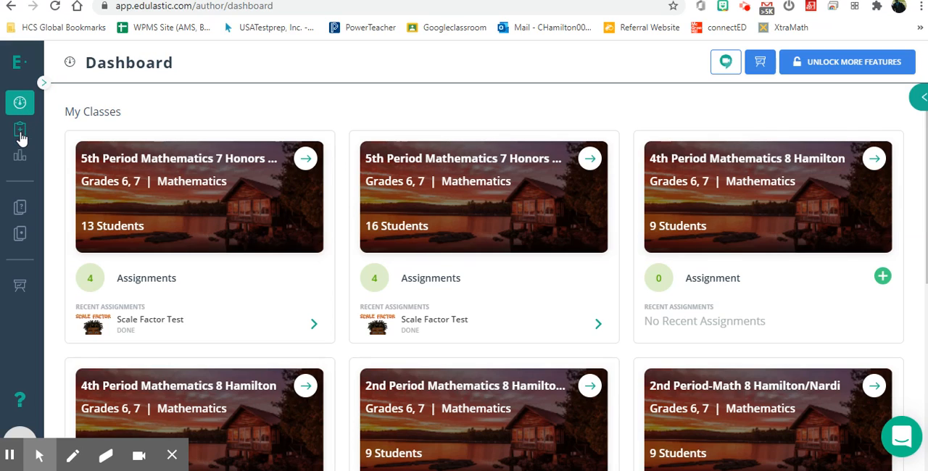
{"action": "left_click", "coordinate": [21, 132]}
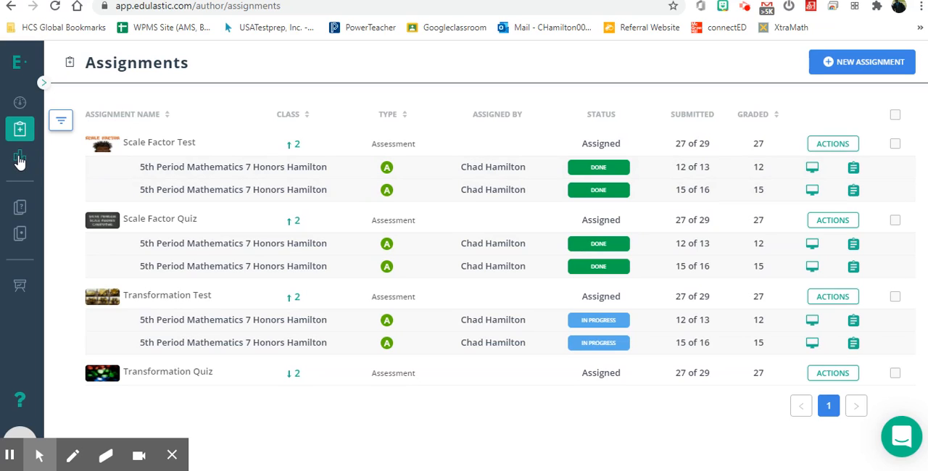
Examine the available insights reports, from single and multiple assessment reports through to the student profile reports.
{"action": "left_click", "coordinate": [19, 159]}
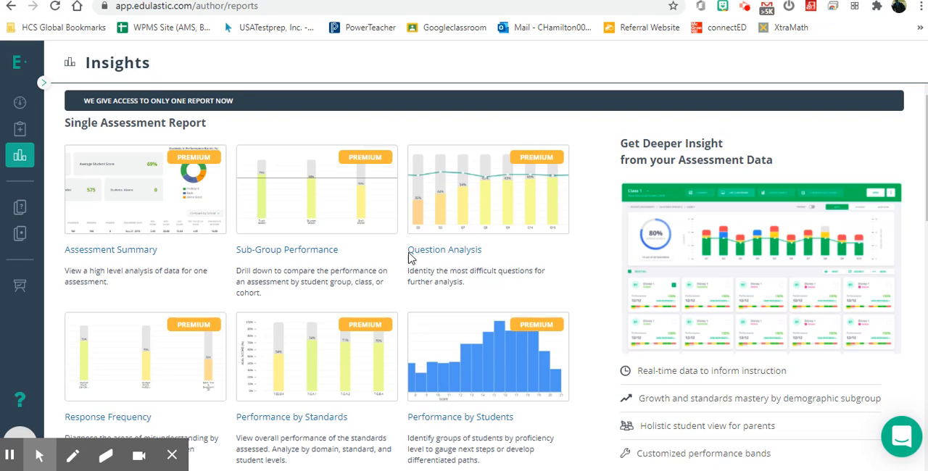
{"action": "scroll", "coordinate": [254, 335], "scroll_direction": "down", "scroll_amount": 1}
{"action": "scroll", "coordinate": [254, 336], "scroll_direction": "down", "scroll_amount": 1}
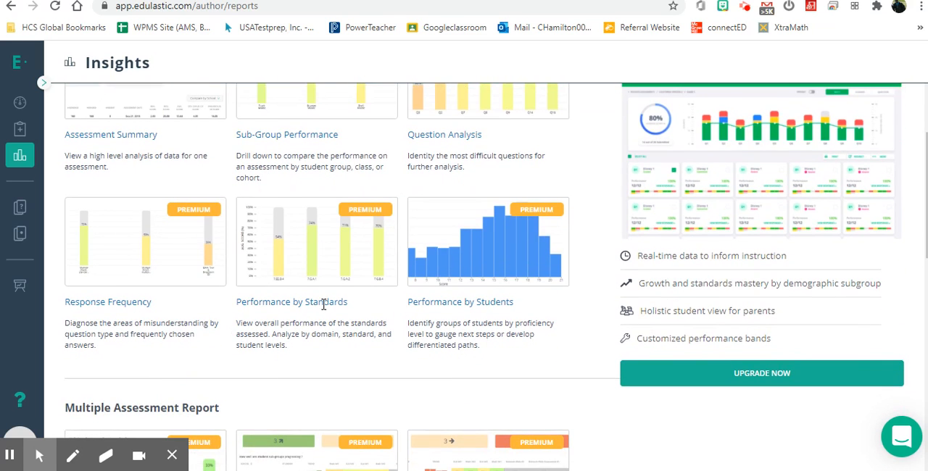
{"action": "scroll", "coordinate": [324, 305], "scroll_direction": "down", "scroll_amount": 3}
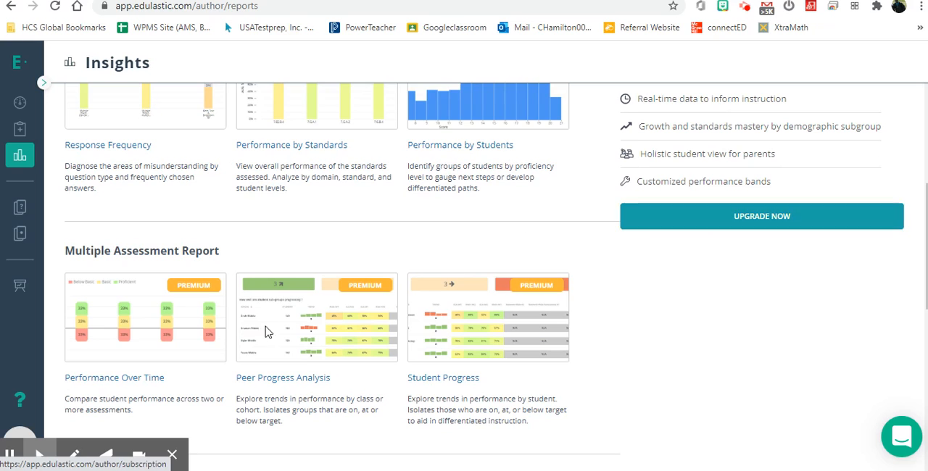
{"action": "left_click_drag", "start_coordinate": [456, 346], "coordinate": [491, 374]}
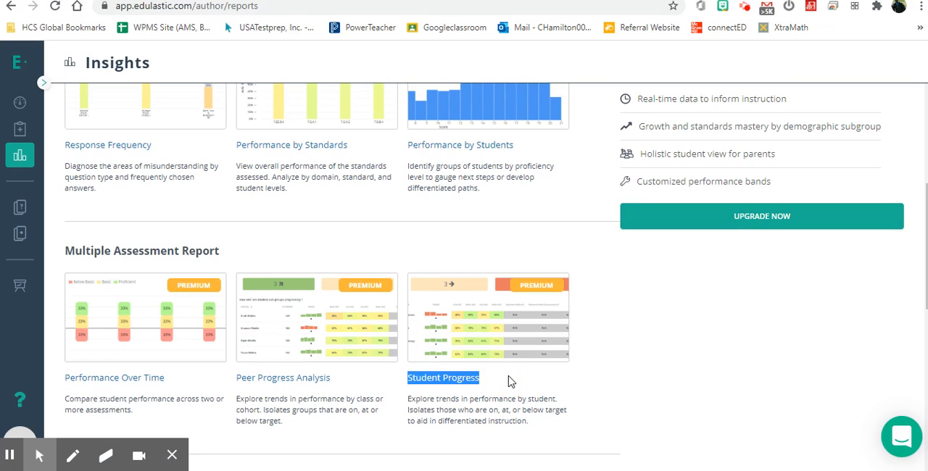
{"action": "left_click", "coordinate": [679, 356]}
{"action": "scroll", "coordinate": [680, 357], "scroll_direction": "down", "scroll_amount": 1}
{"action": "scroll", "coordinate": [680, 357], "scroll_direction": "down", "scroll_amount": 5}
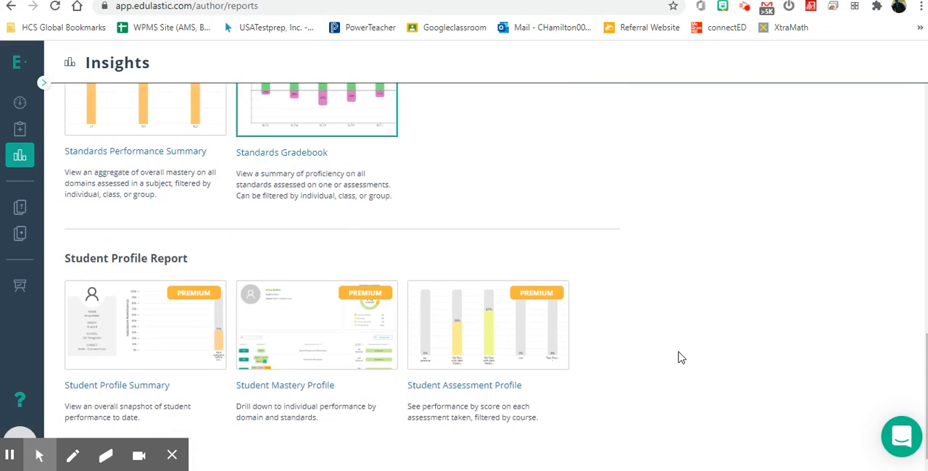
{"action": "scroll", "coordinate": [680, 356], "scroll_direction": "up", "scroll_amount": 2}
{"action": "scroll", "coordinate": [680, 357], "scroll_direction": "up", "scroll_amount": 8}
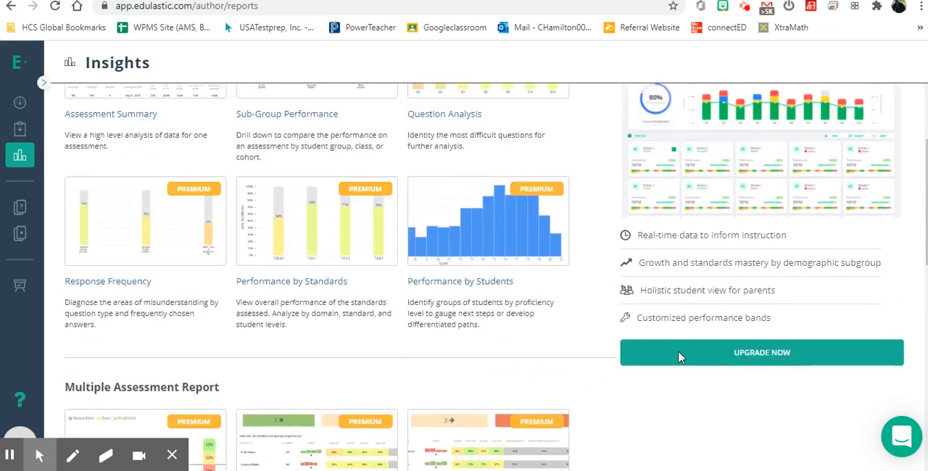
{"action": "scroll", "coordinate": [680, 357], "scroll_direction": "down", "scroll_amount": 1}
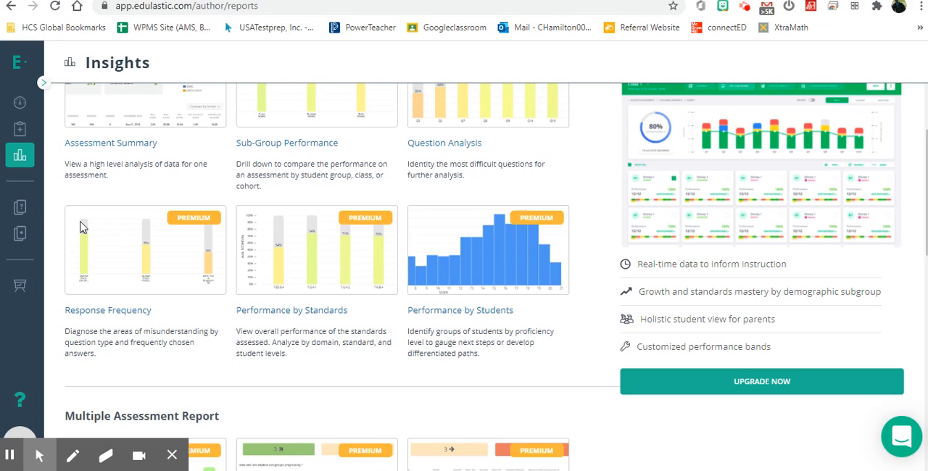
View the item library and review its source, grade, subject and standards filters.
{"action": "left_click", "coordinate": [19, 210]}
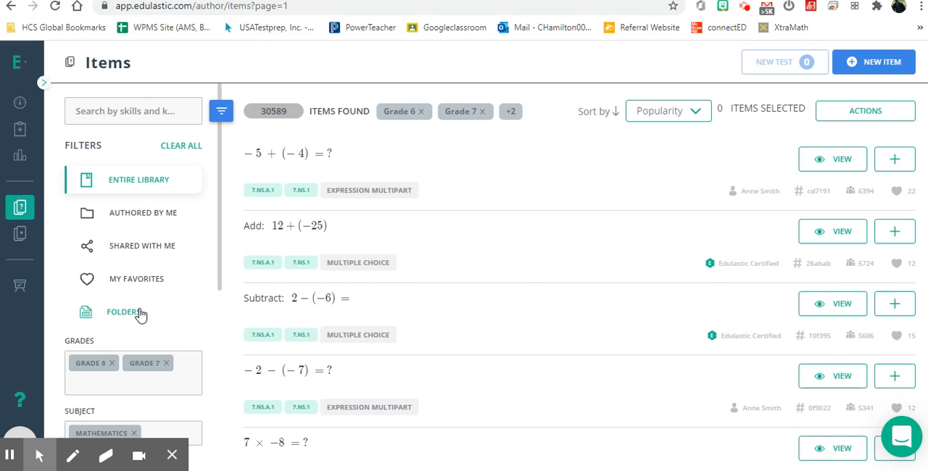
{"action": "scroll", "coordinate": [140, 314], "scroll_direction": "down", "scroll_amount": 3}
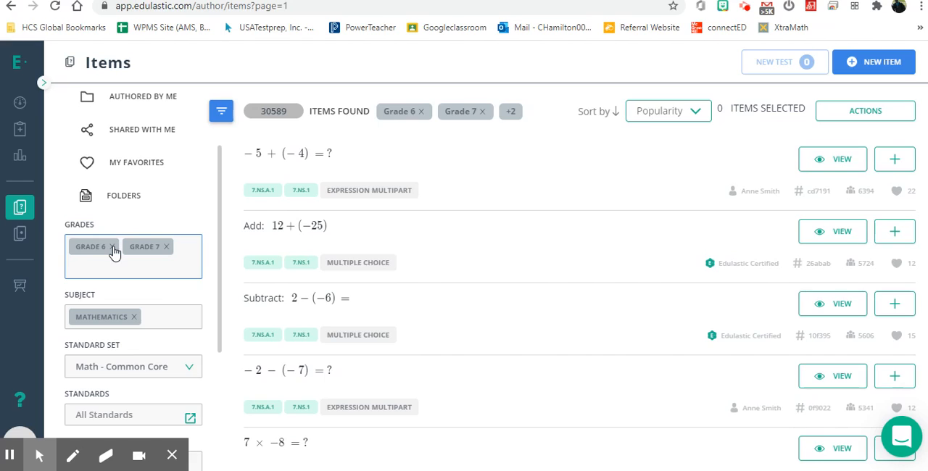
Search the entire test library for Coordinate Plane.
{"action": "left_click", "coordinate": [20, 238]}
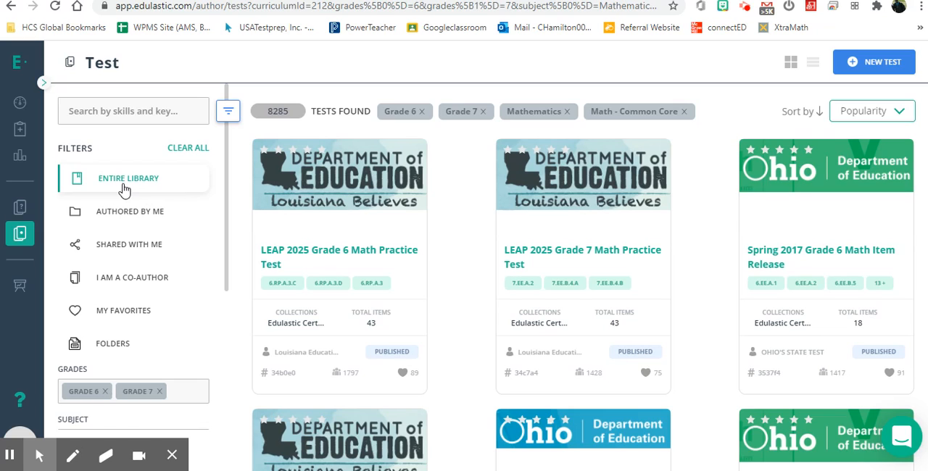
{"action": "left_click", "coordinate": [115, 120]}
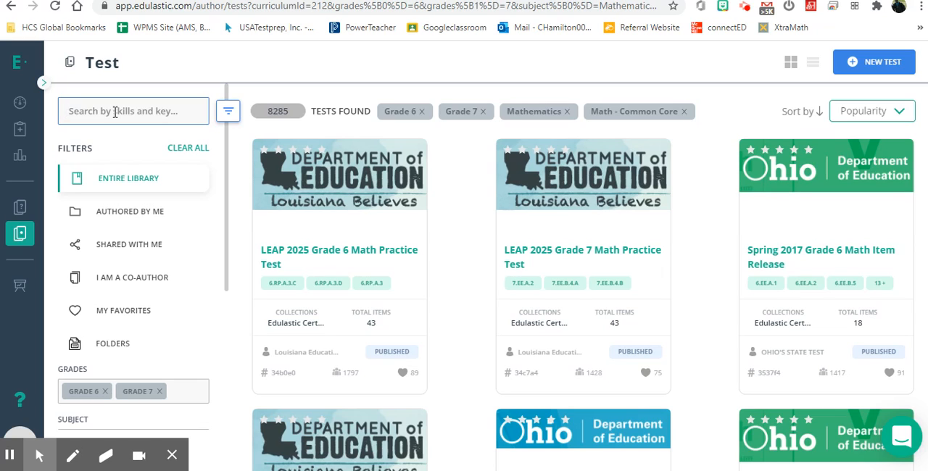
{"action": "type", "text": "Cor"}
{"action": "type", "text": "rdinate"}
{"action": "type", "text": " Plane"}
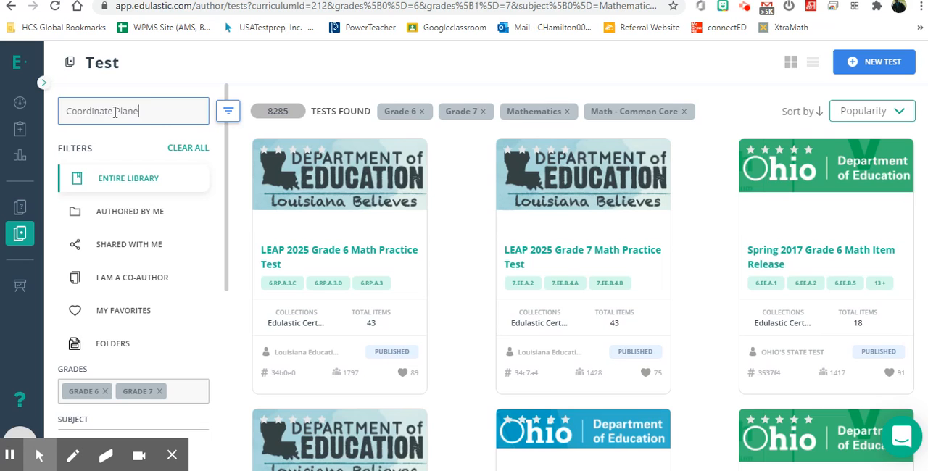
{"action": "key", "text": "Return"}
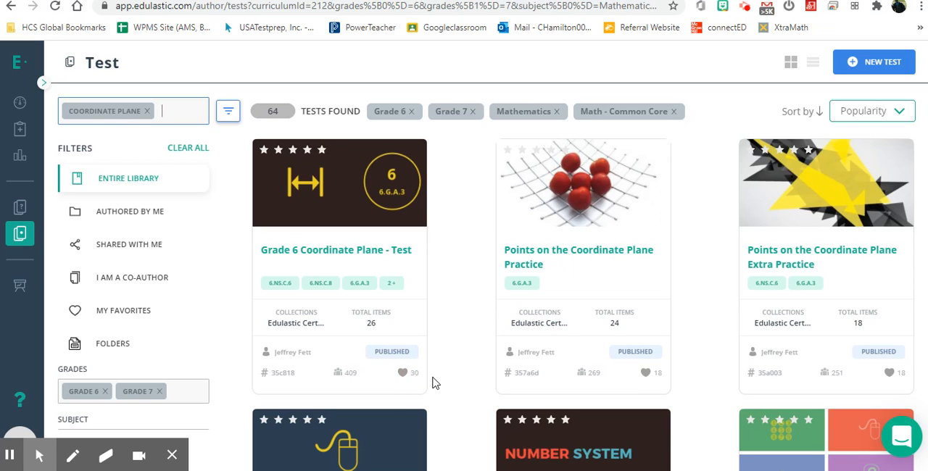
Browse the Coordinate Plane tests and check the sorting options offered for them.
{"action": "scroll", "coordinate": [434, 383], "scroll_direction": "down", "scroll_amount": 3}
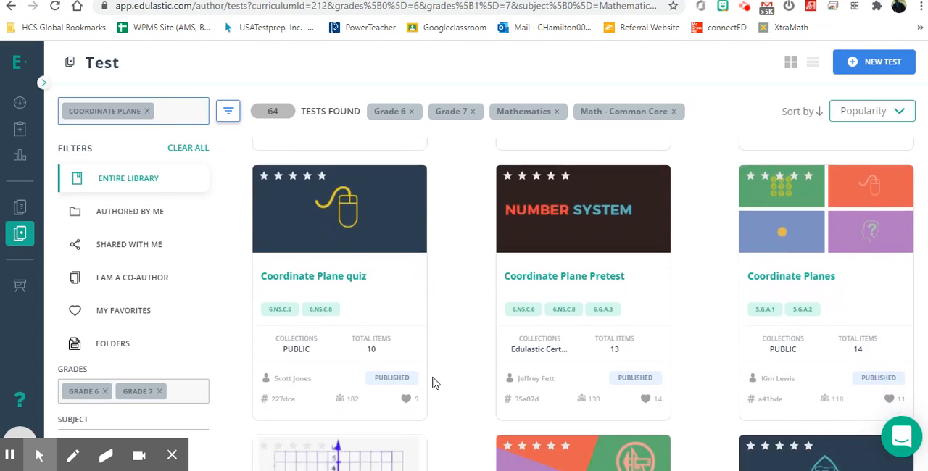
{"action": "scroll", "coordinate": [433, 383], "scroll_direction": "down", "scroll_amount": 2}
{"action": "scroll", "coordinate": [433, 381], "scroll_direction": "up", "scroll_amount": 5}
{"action": "mouse_move", "coordinate": [821, 159]}
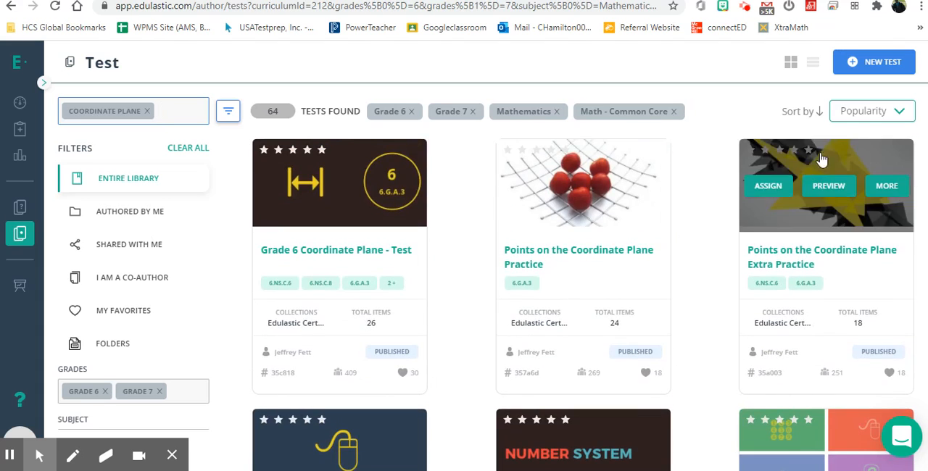
{"action": "left_click", "coordinate": [858, 112]}
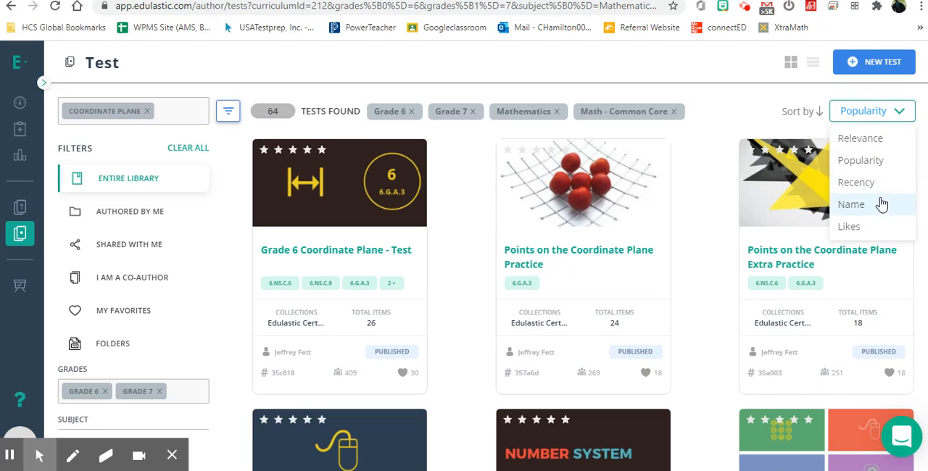
{"action": "left_click", "coordinate": [758, 110]}
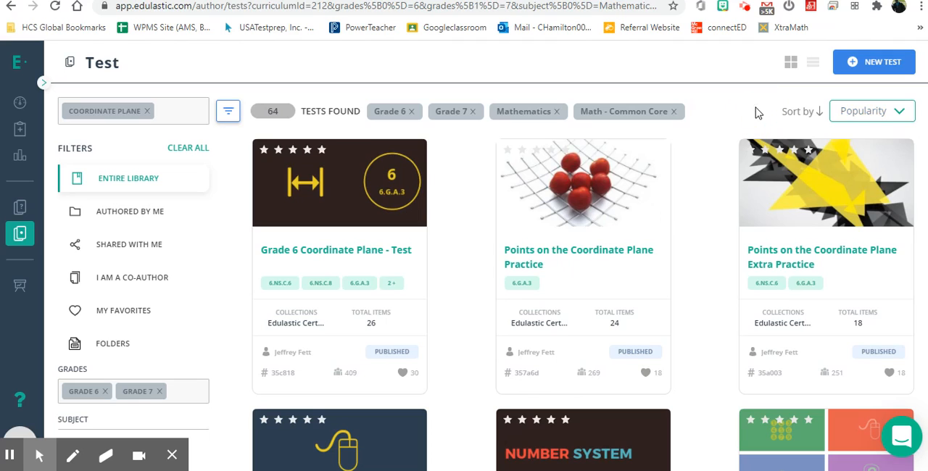
View the class management list and check its active and archived class filter options.
{"action": "left_click", "coordinate": [19, 290]}
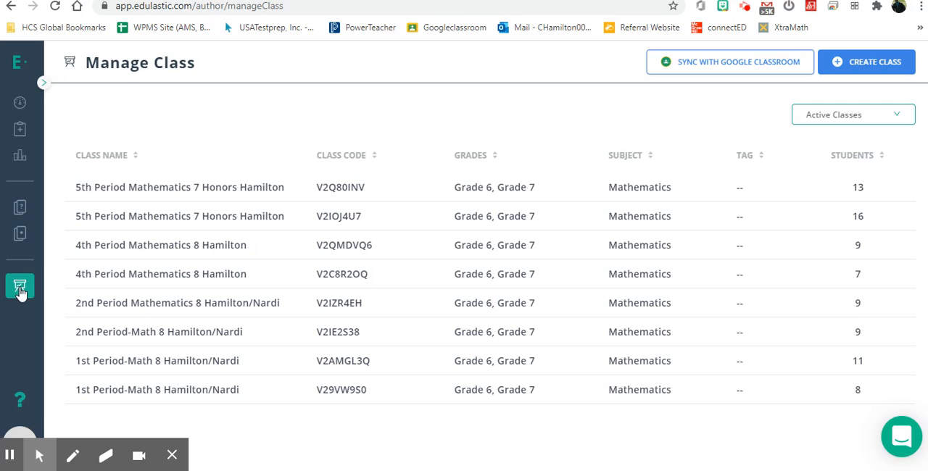
{"action": "left_click", "coordinate": [837, 119]}
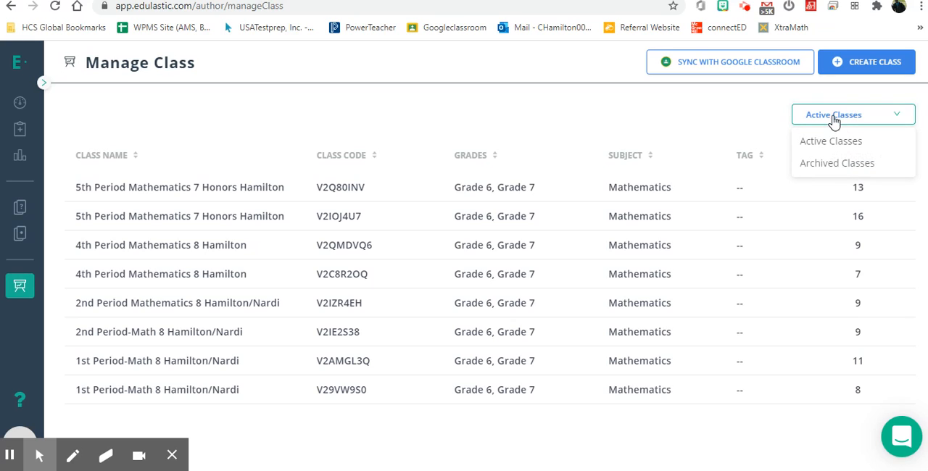
{"action": "left_click", "coordinate": [661, 116]}
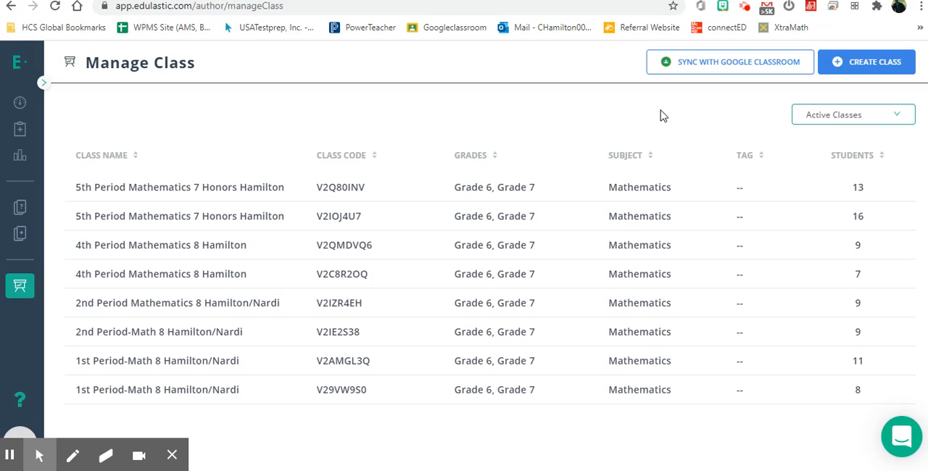
Revisit the assignments, dashboard, insights and item library pages in turn, ending at the test library.
{"action": "left_click", "coordinate": [20, 132]}
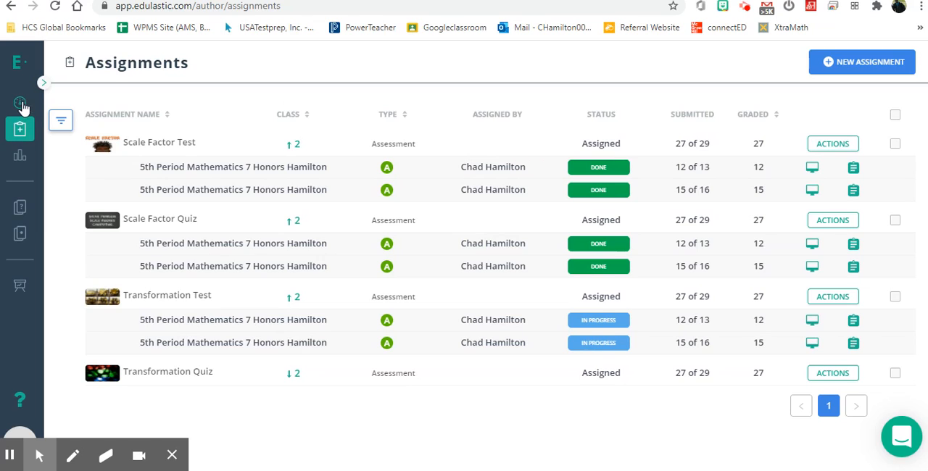
{"action": "left_click", "coordinate": [21, 104]}
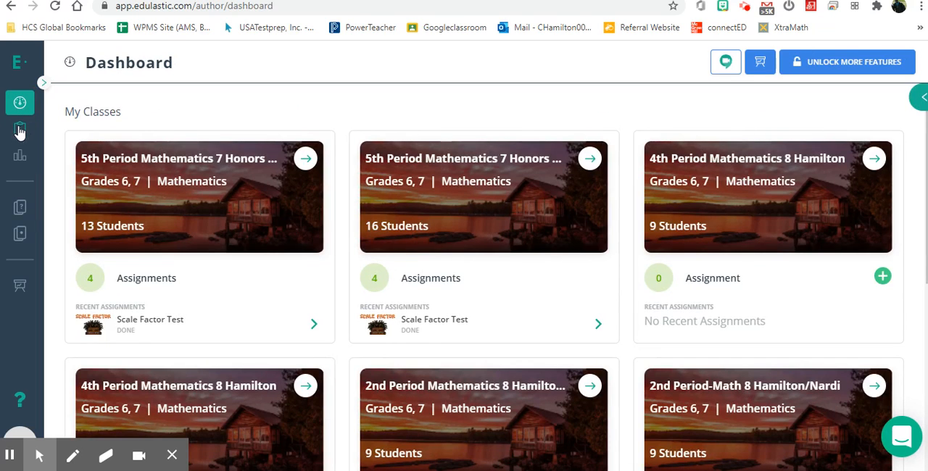
{"action": "left_click", "coordinate": [20, 129]}
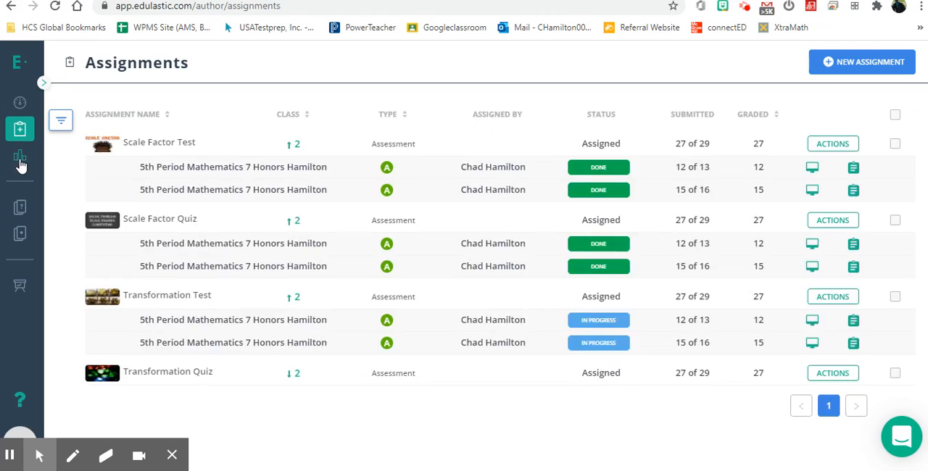
{"action": "left_click", "coordinate": [20, 160]}
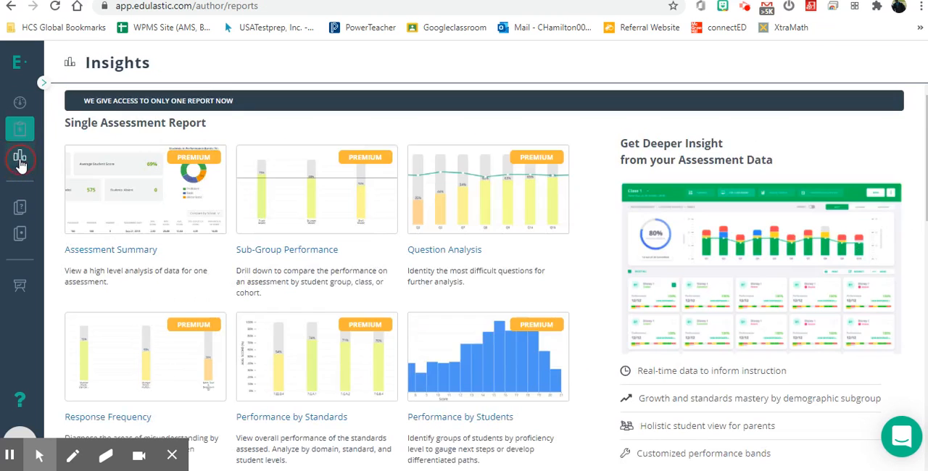
{"action": "left_click", "coordinate": [21, 210]}
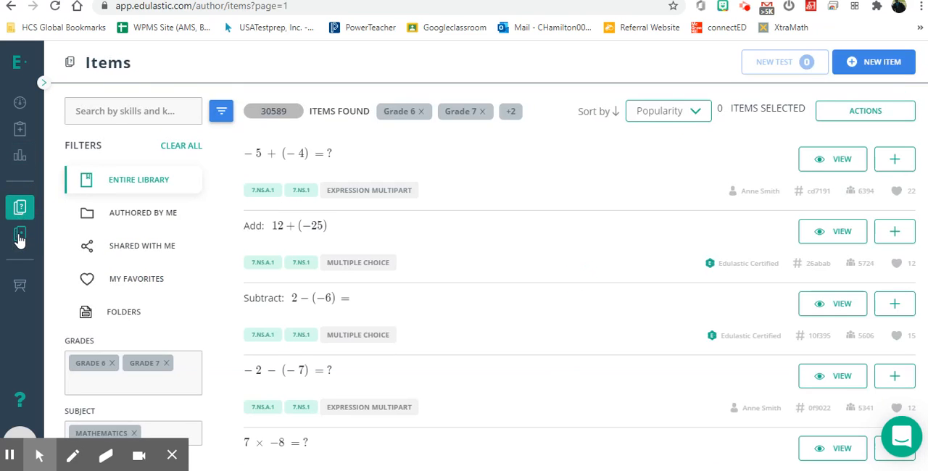
{"action": "left_click", "coordinate": [19, 235]}
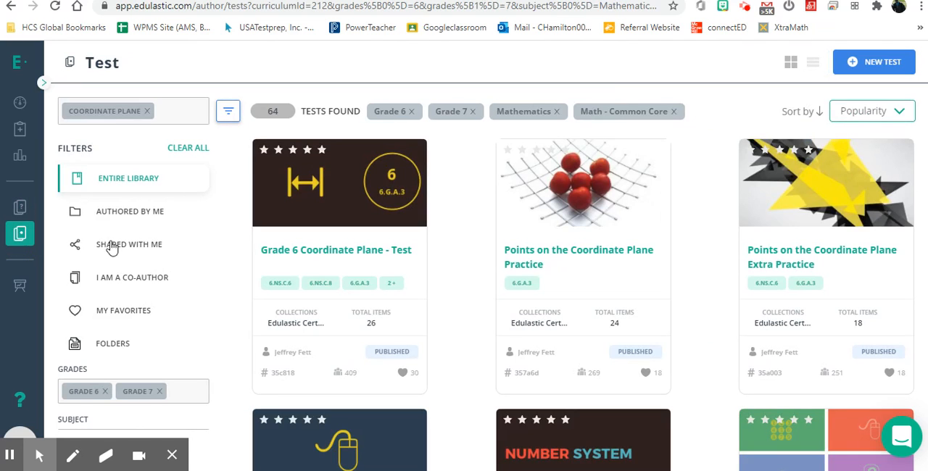
View only the self-authored Coordinate Plane tests, and switch back to the entire library.
{"action": "left_click", "coordinate": [141, 219]}
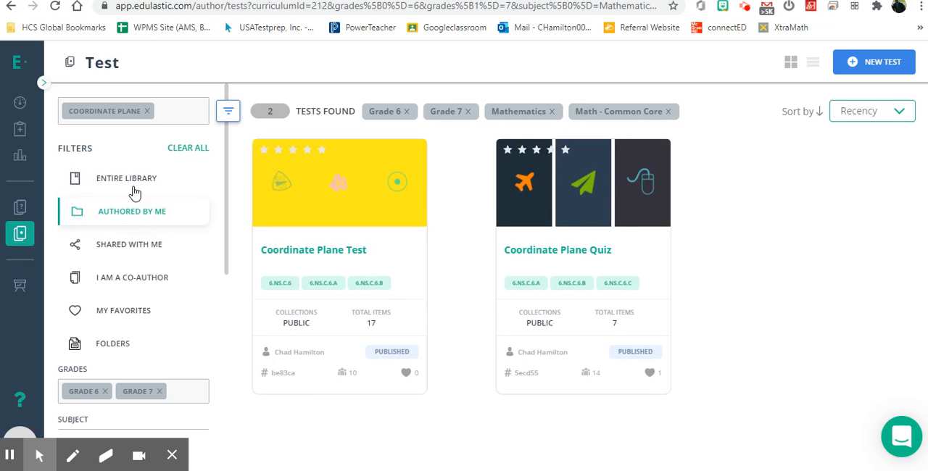
{"action": "left_click", "coordinate": [130, 185]}
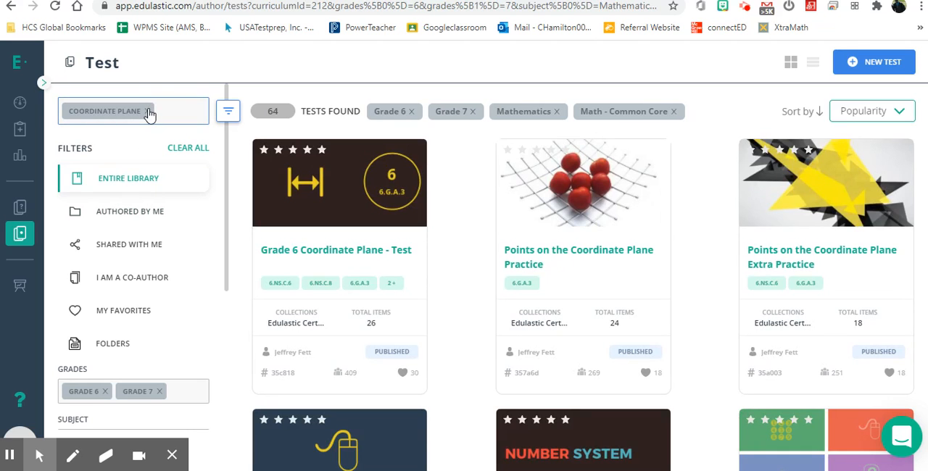
Remove the Coordinate Plane search keyword, limit the test library to self-authored tests and browse them.
{"action": "left_click", "coordinate": [147, 111]}
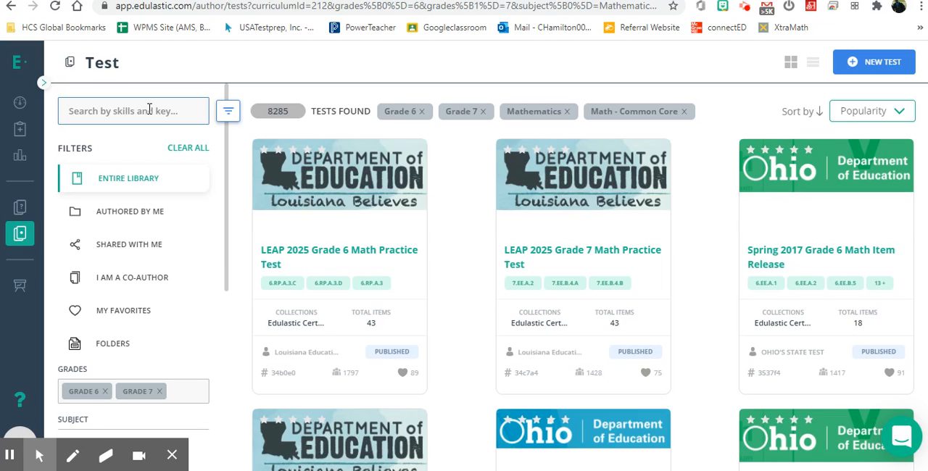
{"action": "left_click", "coordinate": [151, 217]}
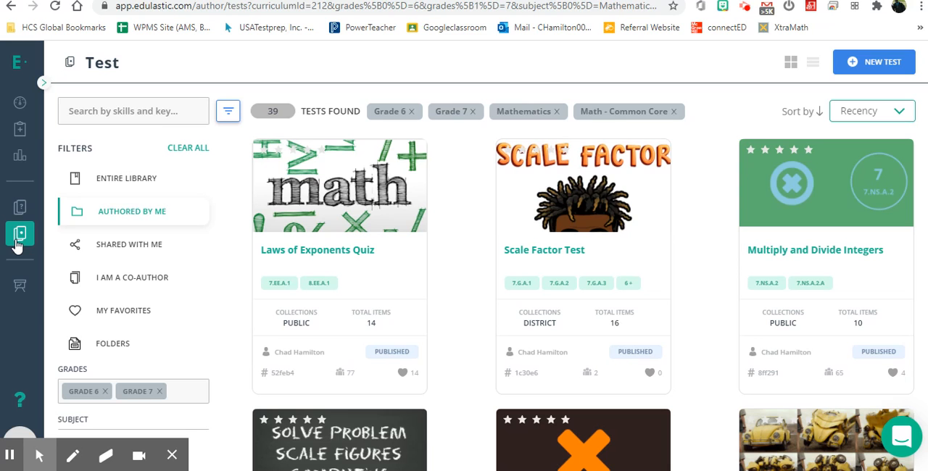
{"action": "scroll", "coordinate": [474, 314], "scroll_direction": "down", "scroll_amount": 5}
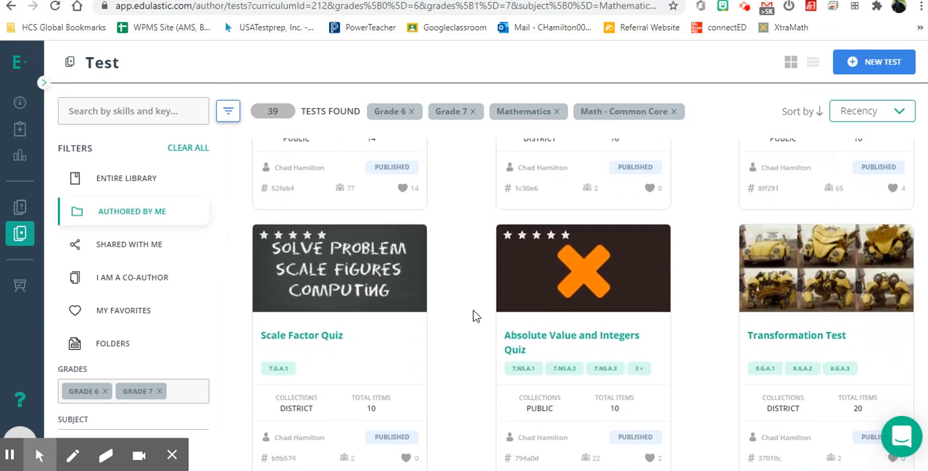
{"action": "scroll", "coordinate": [474, 316], "scroll_direction": "down", "scroll_amount": 6}
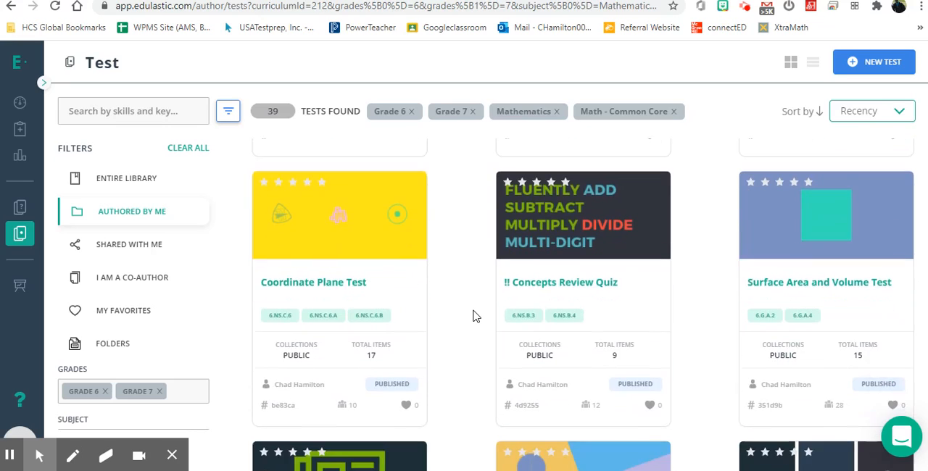
Open the details of the Coordinate Plane Test, review its standards summary and start the test preview.
{"action": "mouse_move", "coordinate": [366, 249]}
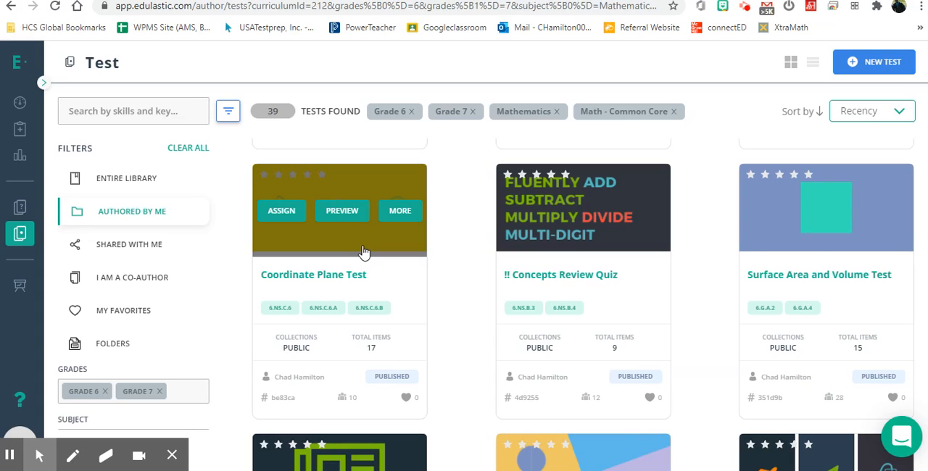
{"action": "left_click", "coordinate": [399, 216]}
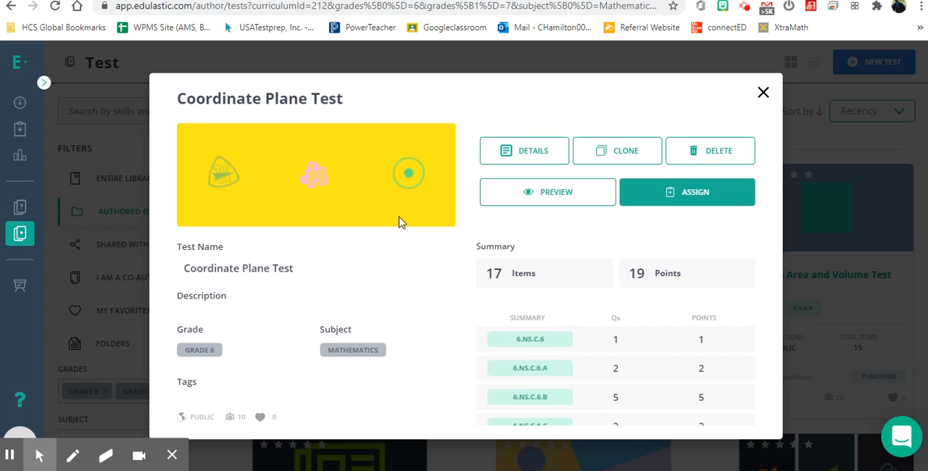
{"action": "scroll", "coordinate": [574, 322], "scroll_direction": "down", "scroll_amount": 1}
{"action": "scroll", "coordinate": [573, 321], "scroll_direction": "up", "scroll_amount": 1}
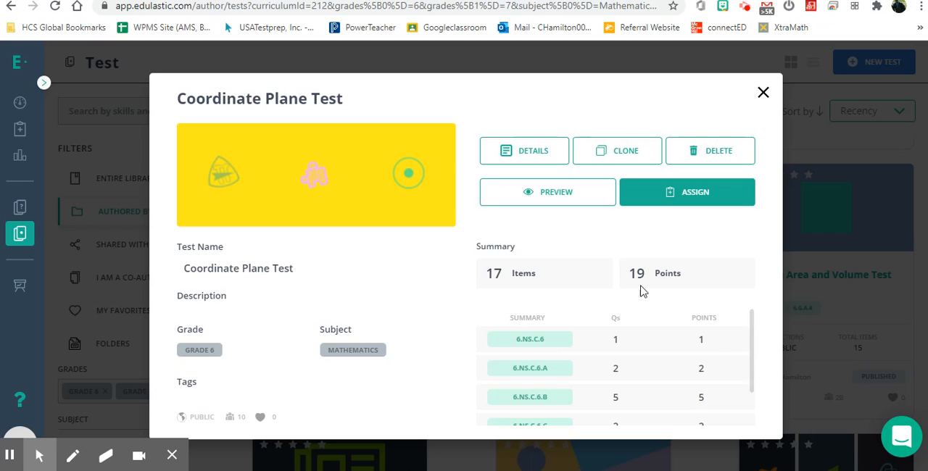
{"action": "left_click", "coordinate": [557, 203]}
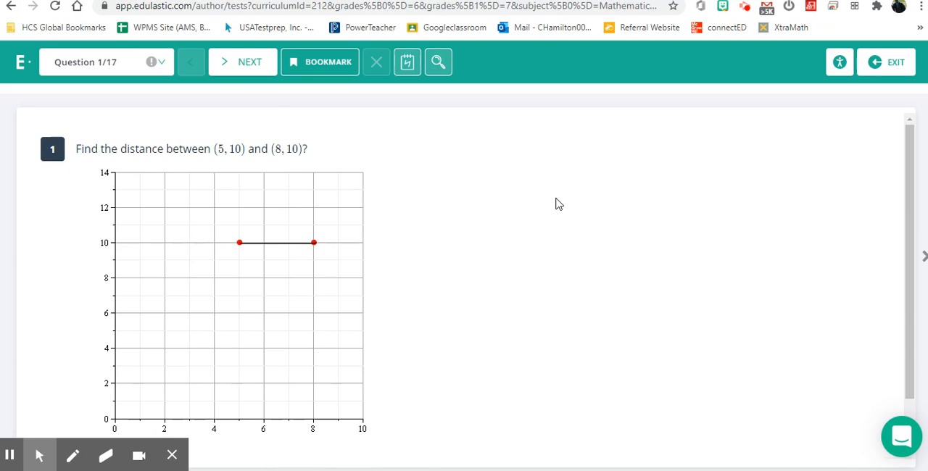
Look through the preview's full question list, stay on question 1 and try its bookmark option.
{"action": "left_click", "coordinate": [161, 62]}
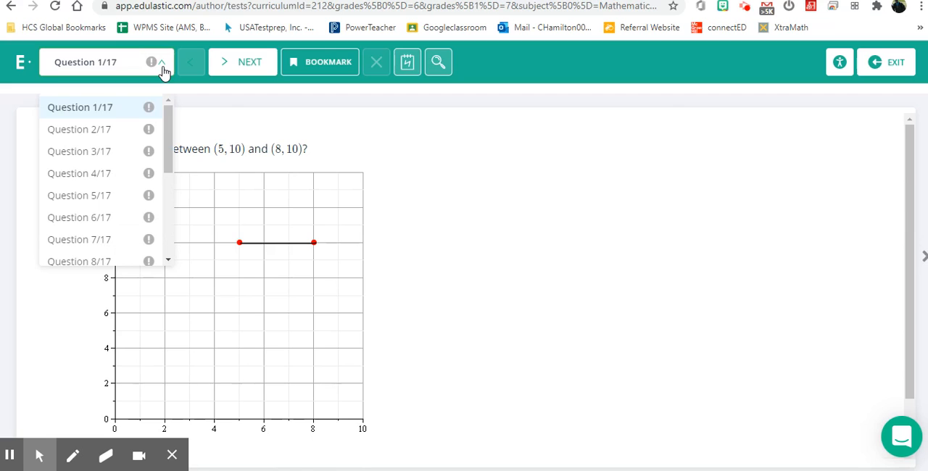
{"action": "scroll", "coordinate": [100, 222], "scroll_direction": "down", "scroll_amount": 3}
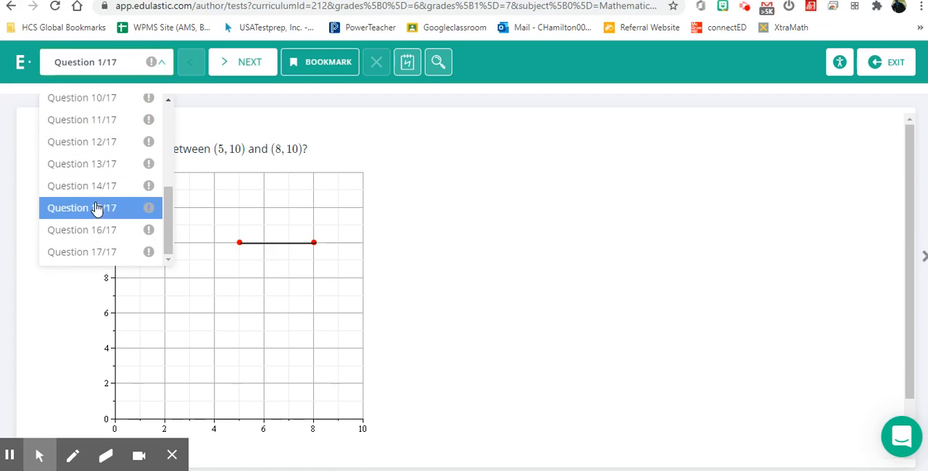
{"action": "scroll", "coordinate": [98, 167], "scroll_direction": "up", "scroll_amount": 3}
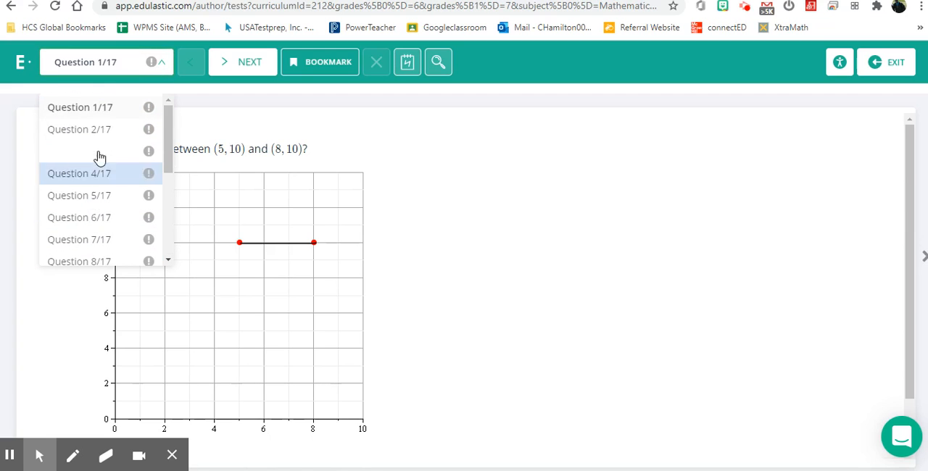
{"action": "left_click", "coordinate": [450, 147]}
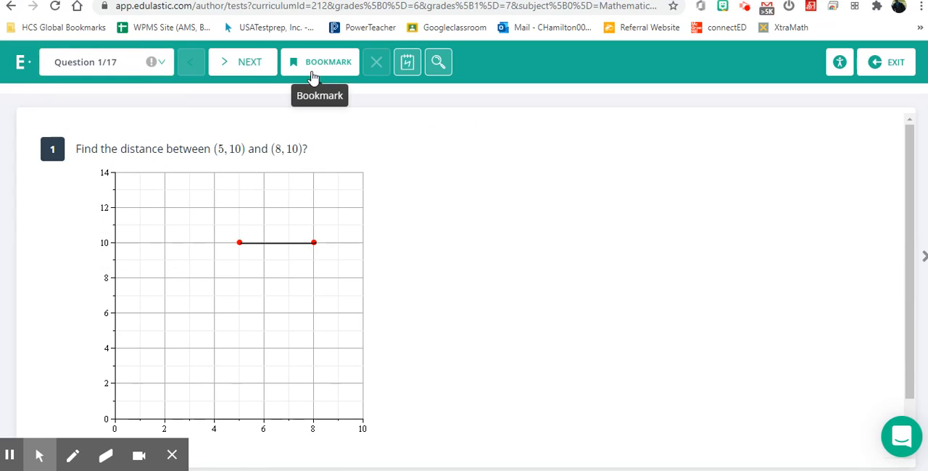
{"action": "left_click", "coordinate": [313, 76]}
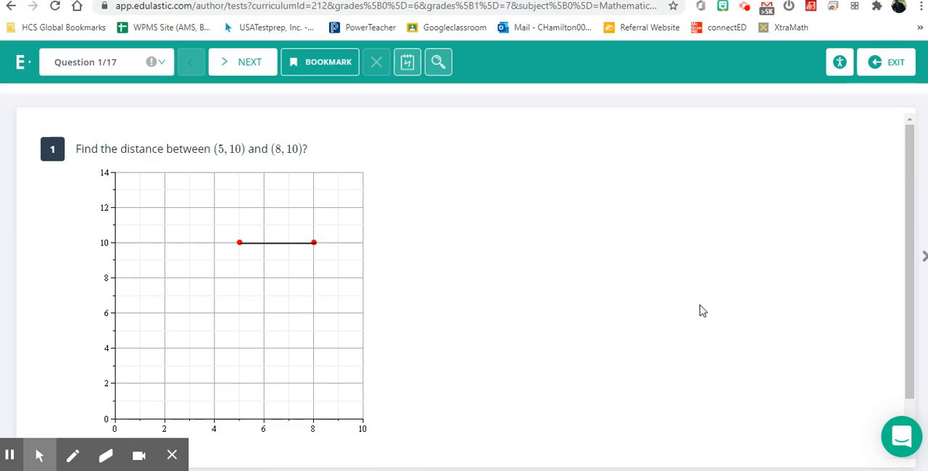
Check the distance answer field and math keypad of question 1, and page past question 2 to question 3.
{"action": "scroll", "coordinate": [702, 311], "scroll_direction": "down", "scroll_amount": 1}
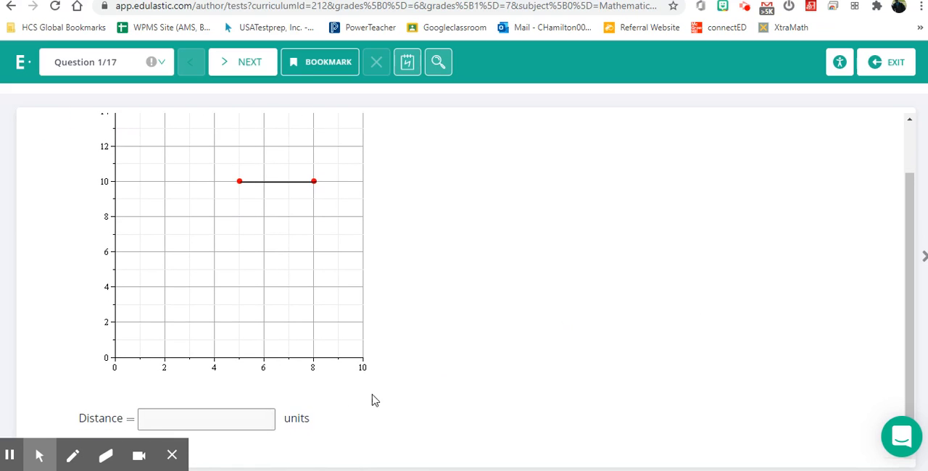
{"action": "left_click", "coordinate": [252, 416]}
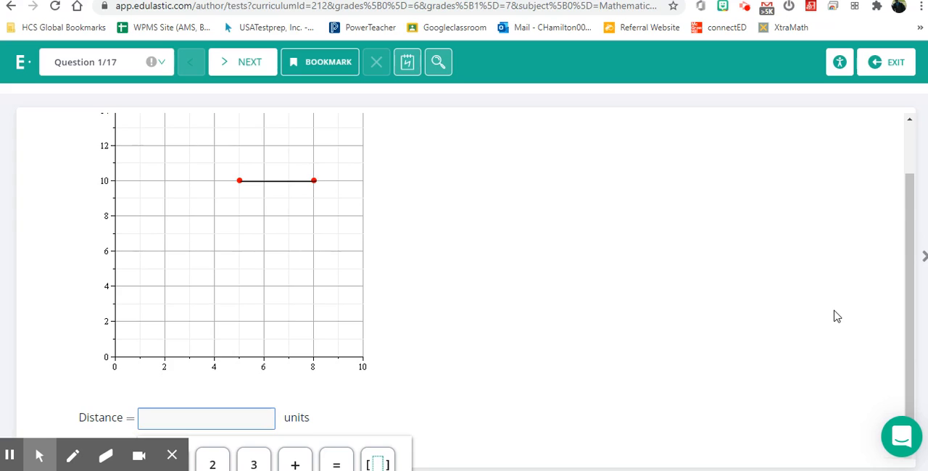
{"action": "scroll", "coordinate": [833, 317], "scroll_direction": "up", "scroll_amount": 2}
{"action": "left_click", "coordinate": [247, 67]}
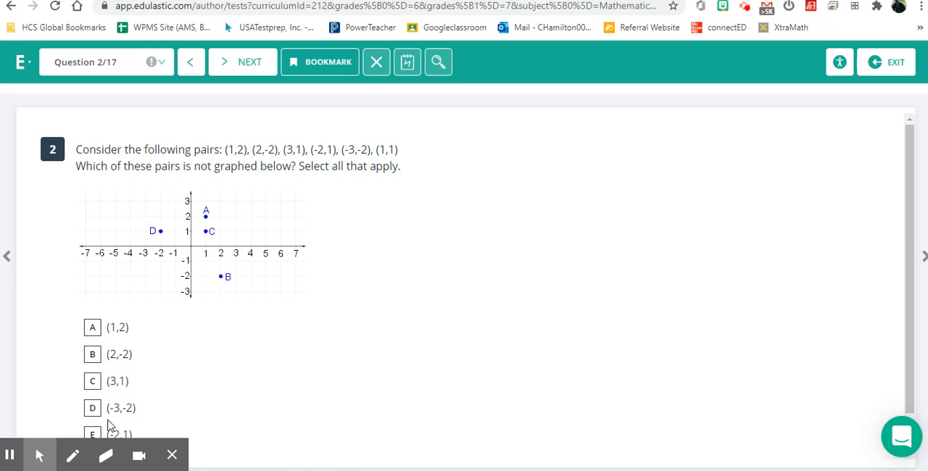
{"action": "left_click", "coordinate": [254, 72]}
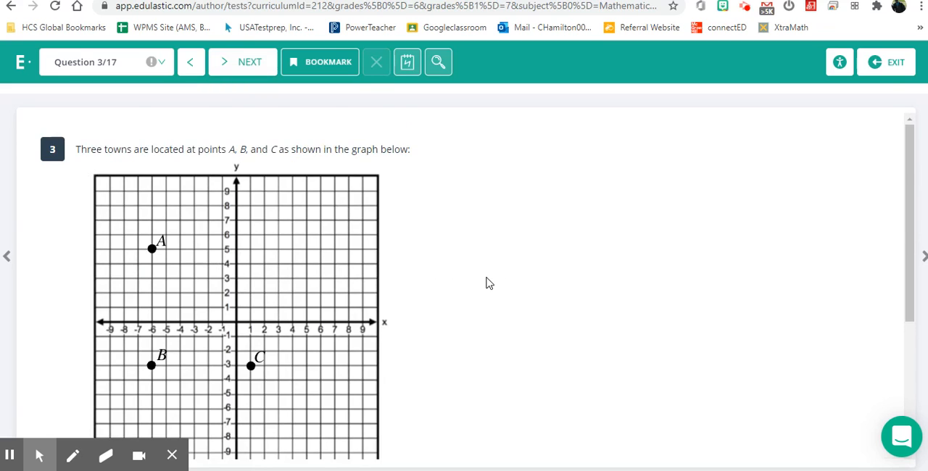
Inspect the Part A coordinate choices and the Part B distance choices in question 3 without selecting an answer.
{"action": "scroll", "coordinate": [487, 281], "scroll_direction": "down", "scroll_amount": 3}
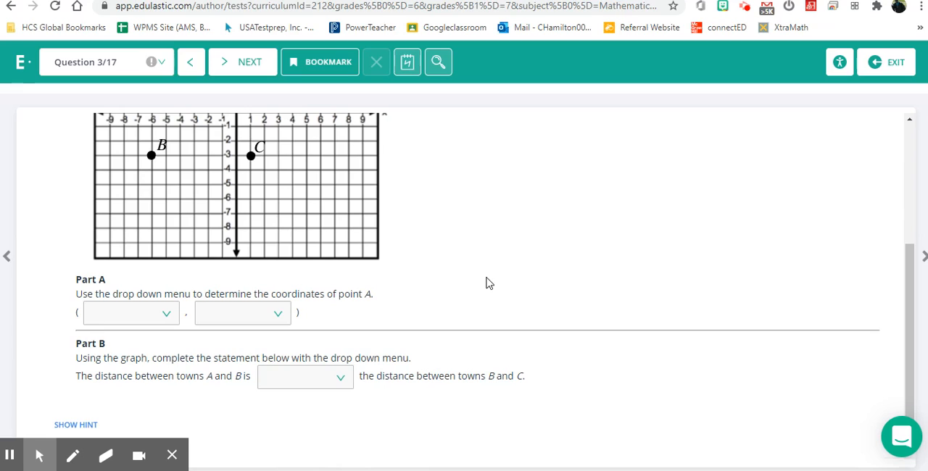
{"action": "left_click", "coordinate": [168, 322]}
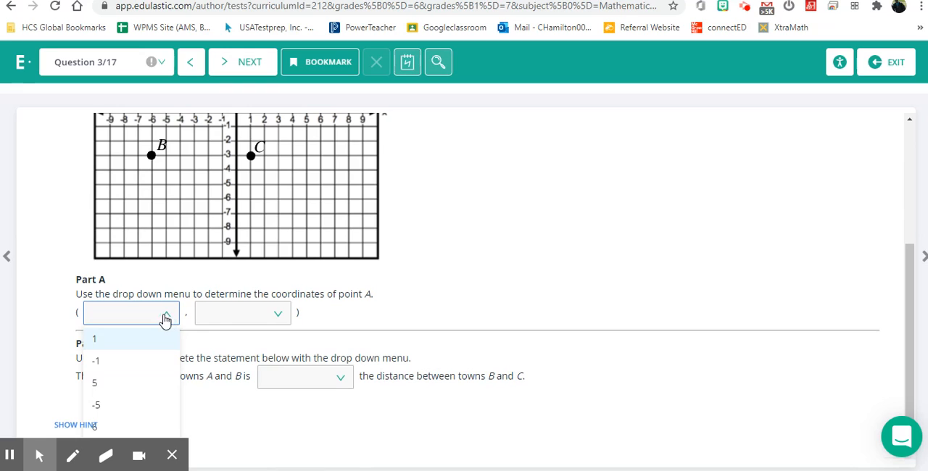
{"action": "left_click", "coordinate": [159, 319]}
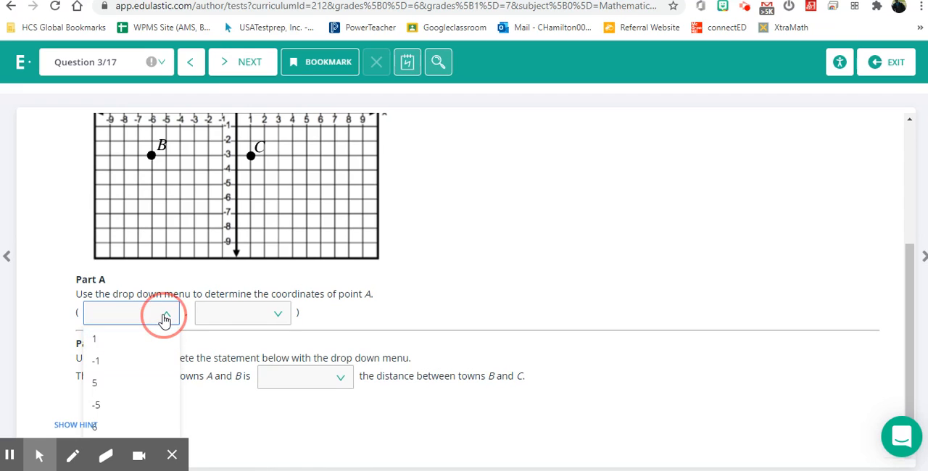
{"action": "left_click", "coordinate": [281, 314]}
{"action": "left_click", "coordinate": [281, 314]}
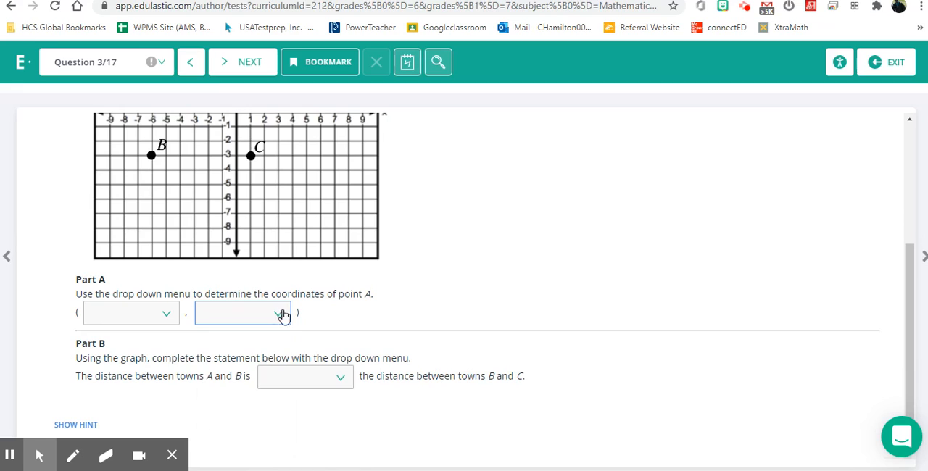
{"action": "left_click", "coordinate": [338, 385]}
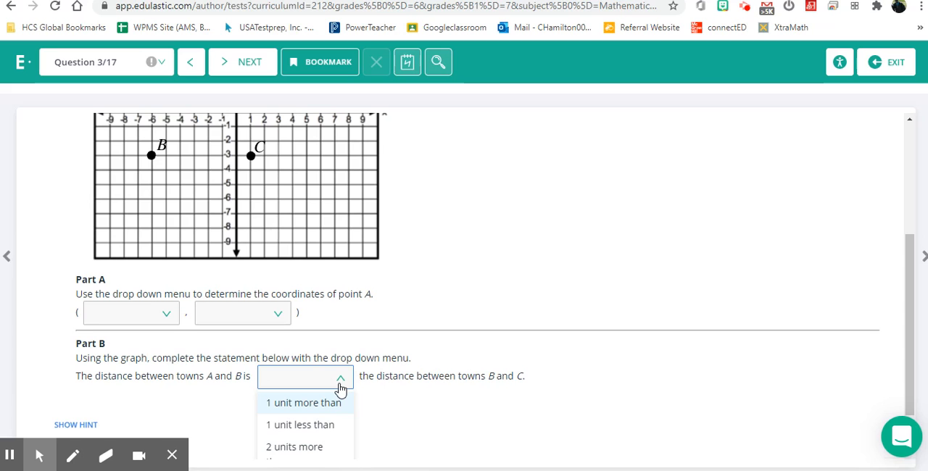
{"action": "left_click", "coordinate": [340, 388]}
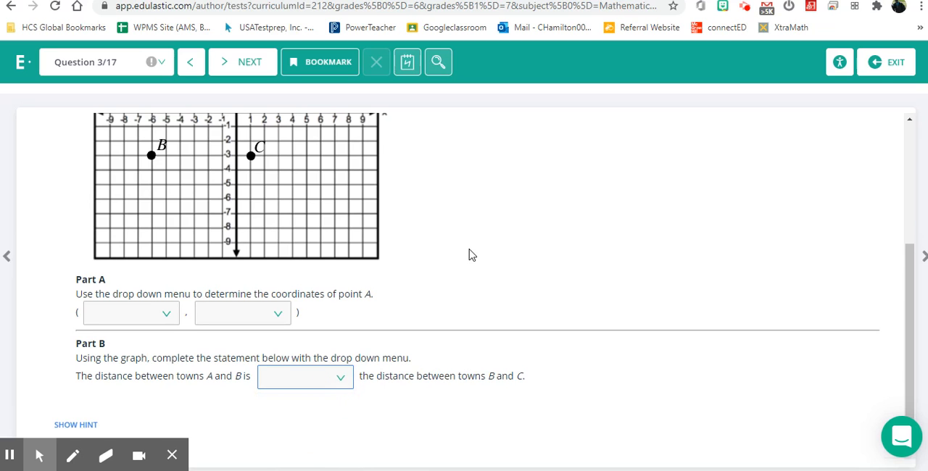
Advance to question 4 and mark Statement 1 as True and Statement 2 as False.
{"action": "scroll", "coordinate": [470, 254], "scroll_direction": "up", "scroll_amount": 3}
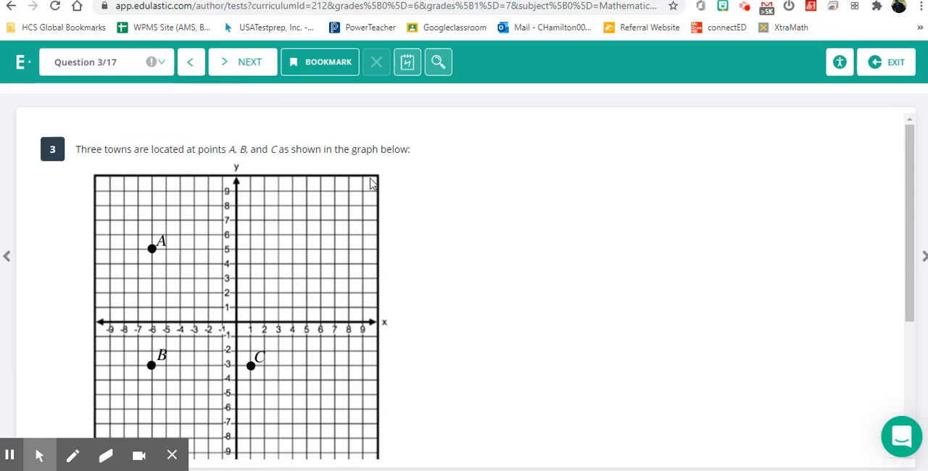
{"action": "left_click", "coordinate": [250, 76]}
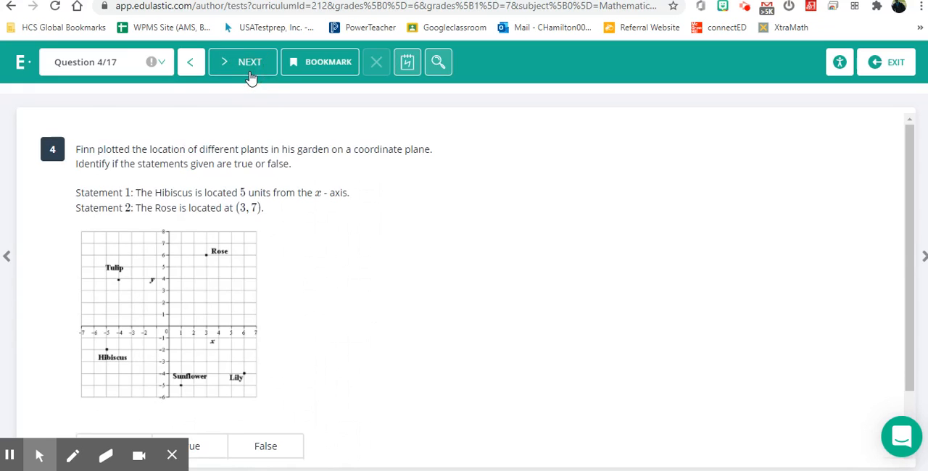
{"action": "scroll", "coordinate": [375, 272], "scroll_direction": "down", "scroll_amount": 2}
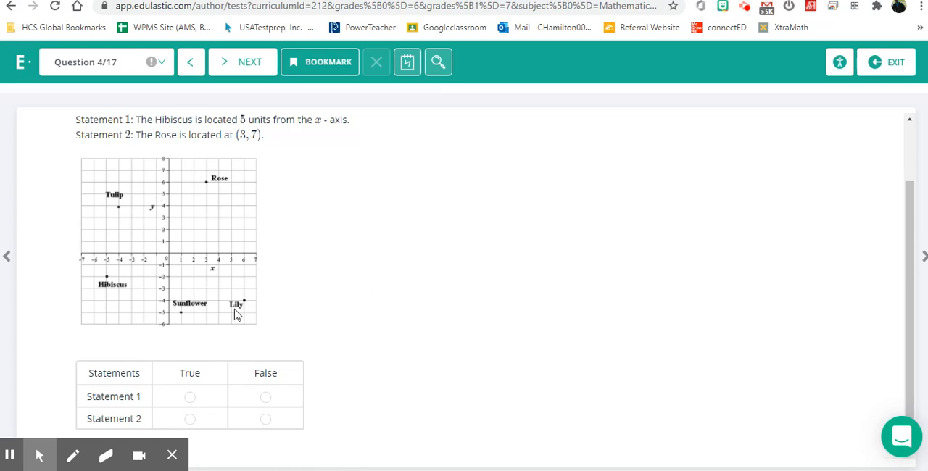
{"action": "left_click", "coordinate": [189, 400]}
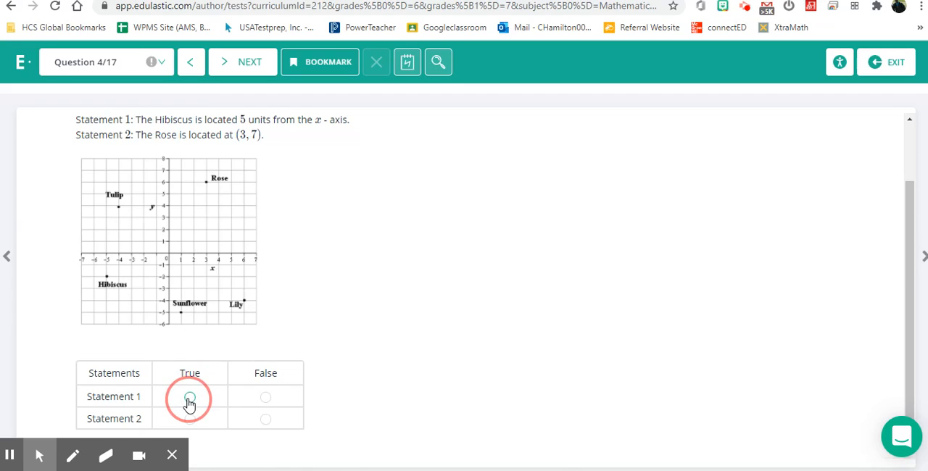
{"action": "left_click", "coordinate": [266, 421]}
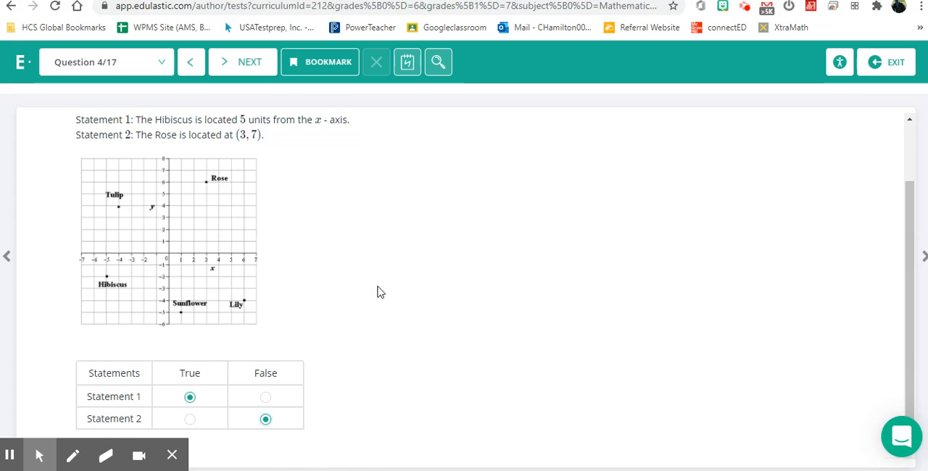
Advance to question 5, place 7 units in the distance box on the map and replace it with 8 units.
{"action": "scroll", "coordinate": [380, 290], "scroll_direction": "up", "scroll_amount": 1}
{"action": "left_click", "coordinate": [253, 73]}
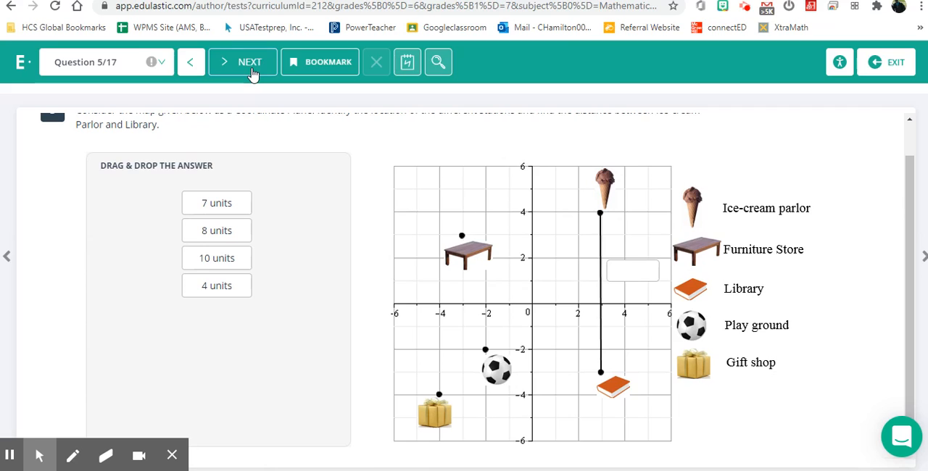
{"action": "left_click_drag", "start_coordinate": [225, 210], "coordinate": [640, 284]}
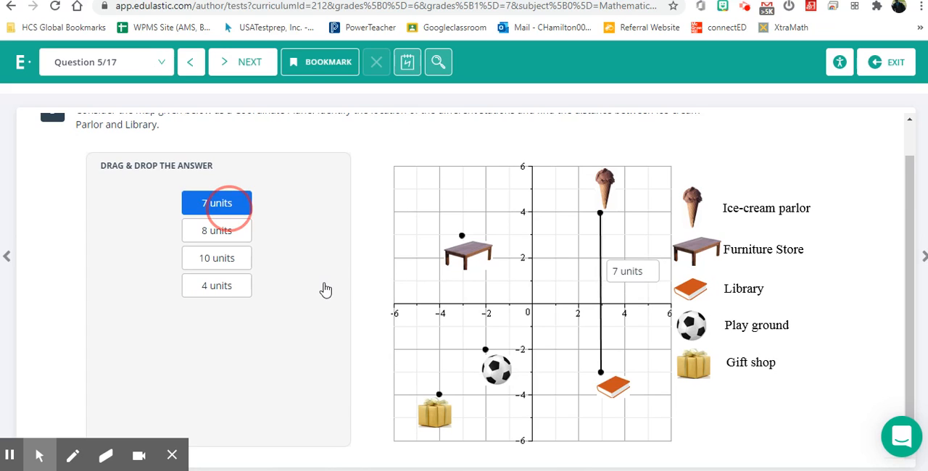
{"action": "scroll", "coordinate": [326, 290], "scroll_direction": "up", "scroll_amount": 1}
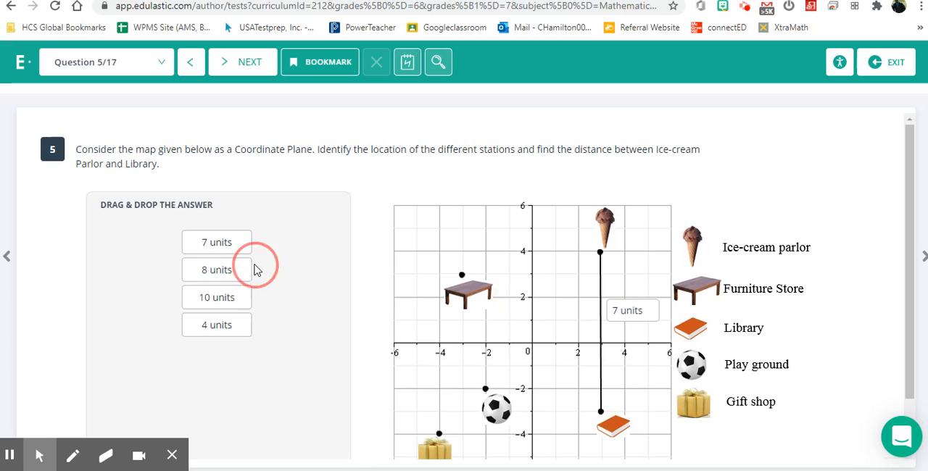
{"action": "left_click_drag", "start_coordinate": [240, 269], "coordinate": [646, 316]}
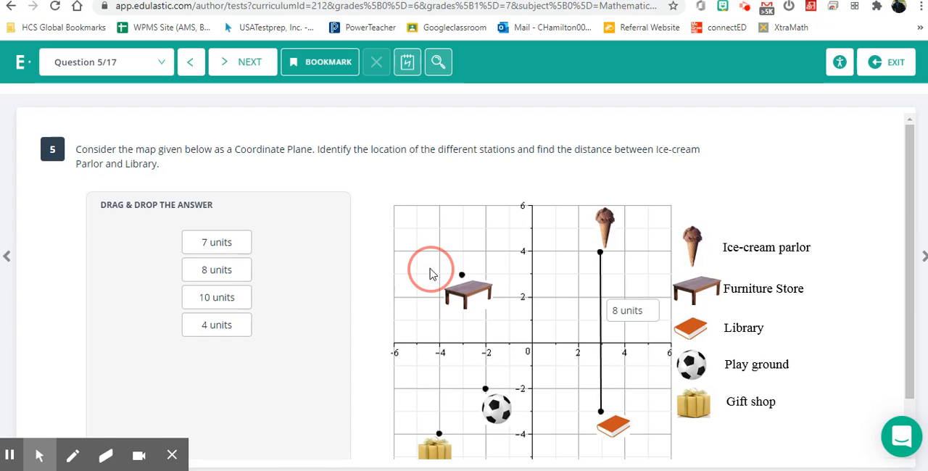
{"action": "scroll", "coordinate": [293, 260], "scroll_direction": "down", "scroll_amount": 1}
{"action": "scroll", "coordinate": [292, 259], "scroll_direction": "up", "scroll_amount": 1}
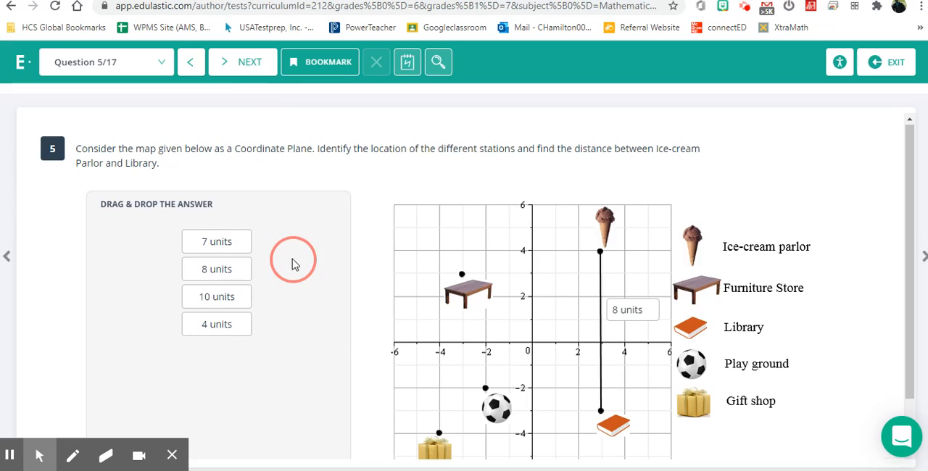
In question 7, mark (-5,3) and (-5,-5) as Quadrant I, (5,12) as Quadrant II and (2,-6) as Quadrant III, and continue to question 8.
{"action": "left_click", "coordinate": [248, 73]}
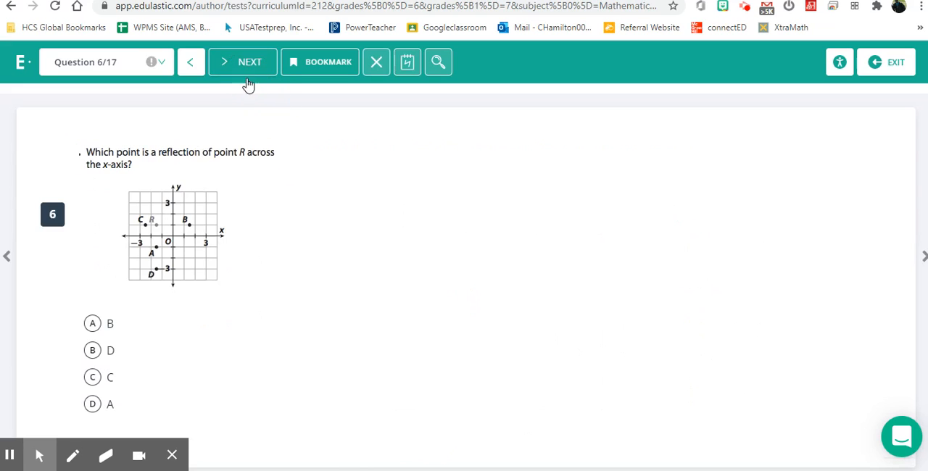
{"action": "left_click", "coordinate": [243, 60]}
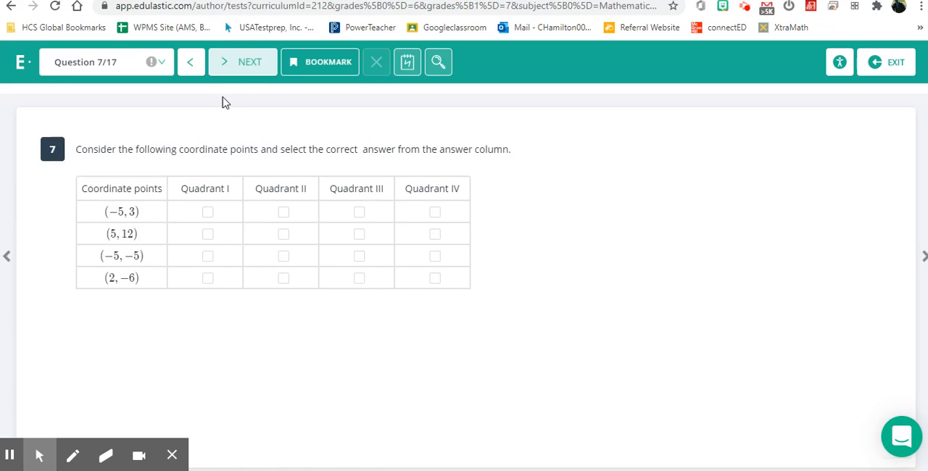
{"action": "left_click", "coordinate": [208, 213]}
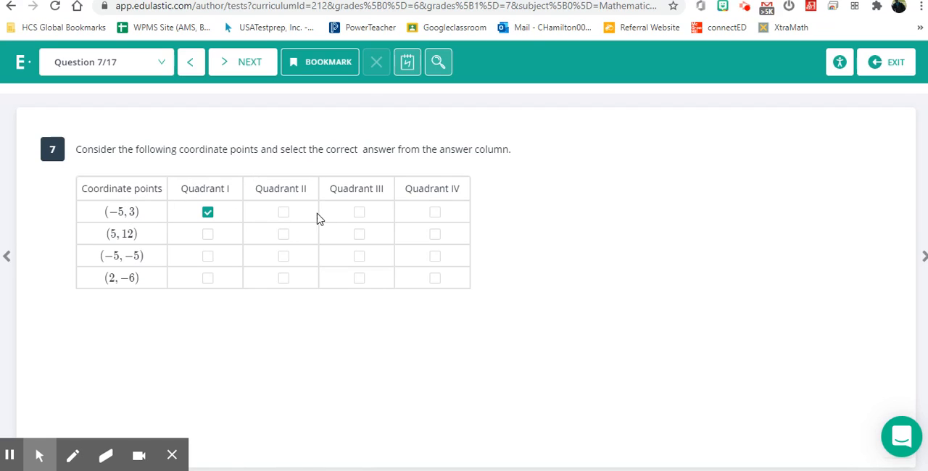
{"action": "left_click", "coordinate": [283, 235]}
{"action": "left_click", "coordinate": [358, 279]}
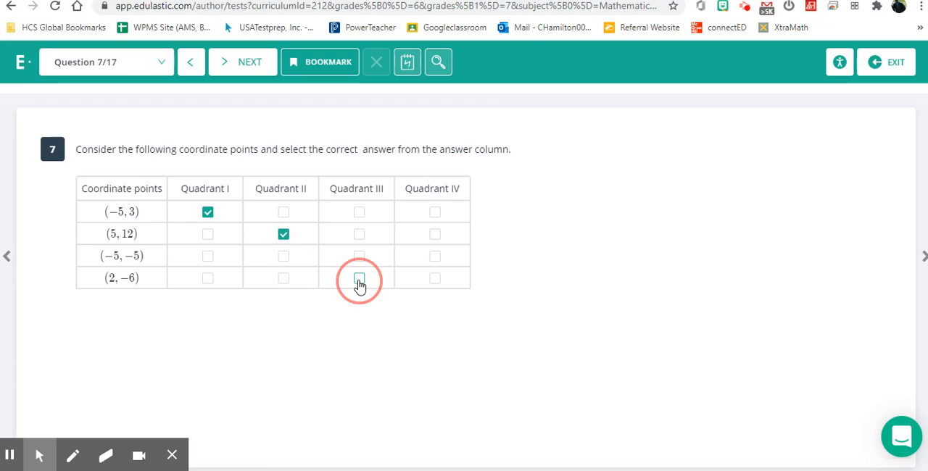
{"action": "left_click", "coordinate": [206, 259]}
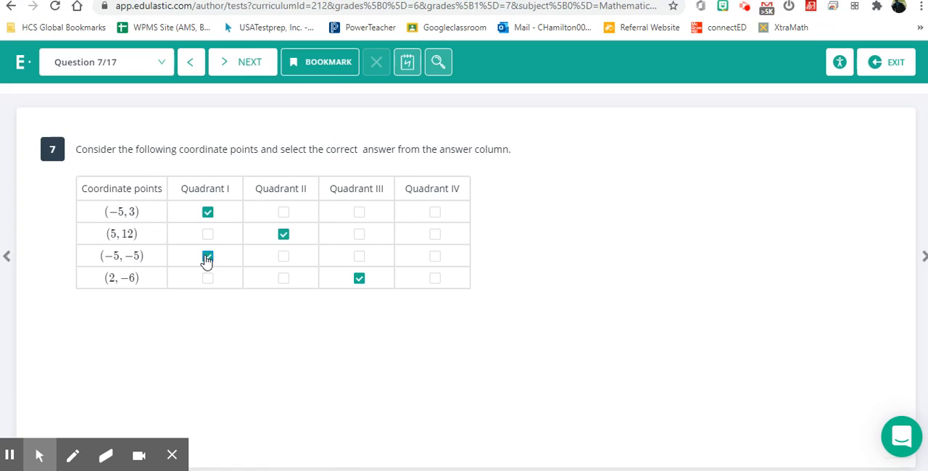
{"action": "left_click", "coordinate": [248, 69]}
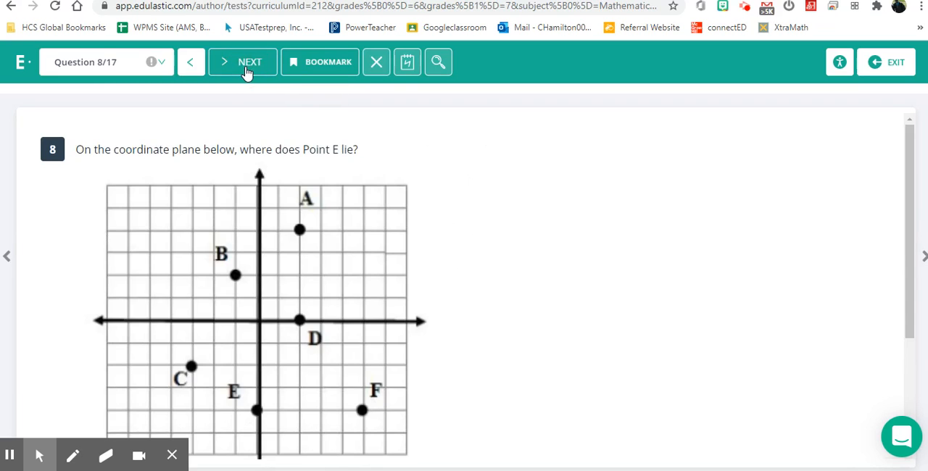
View question 8's coordinate plane and its answer choices for Point E's location, and continue to question 9 without answering.
{"action": "scroll", "coordinate": [600, 359], "scroll_direction": "down", "scroll_amount": 3}
{"action": "scroll", "coordinate": [602, 359], "scroll_direction": "up", "scroll_amount": 3}
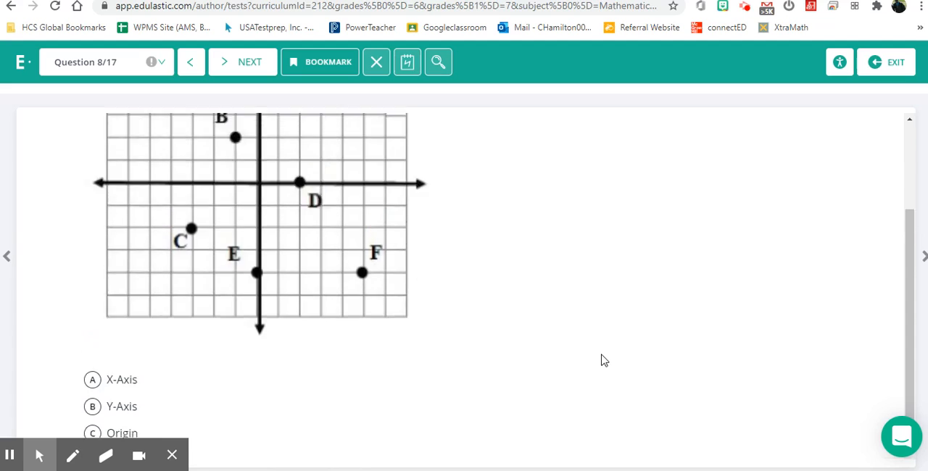
{"action": "left_click", "coordinate": [247, 75]}
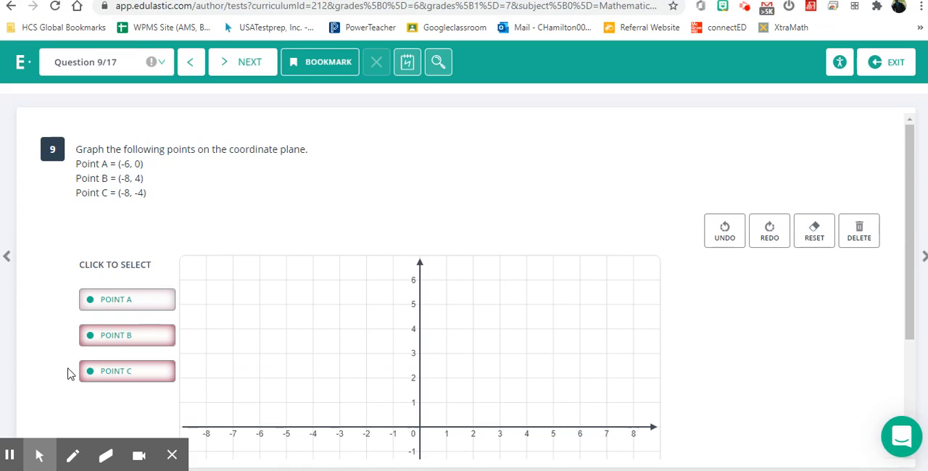
In question 9, graph Point A at (-6, 0), Point B at (-8, 4) and Point C at (-8, -4), and continue to question 10.
{"action": "scroll", "coordinate": [70, 374], "scroll_direction": "down", "scroll_amount": 3}
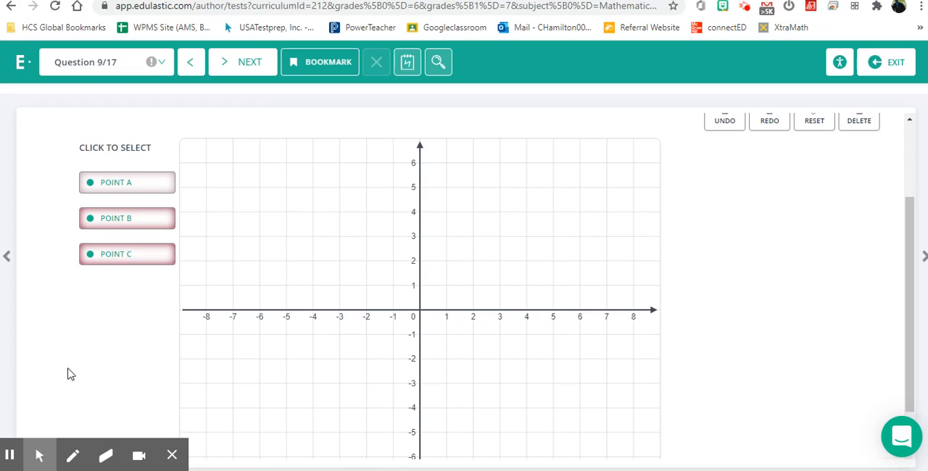
{"action": "scroll", "coordinate": [70, 374], "scroll_direction": "up", "scroll_amount": 3}
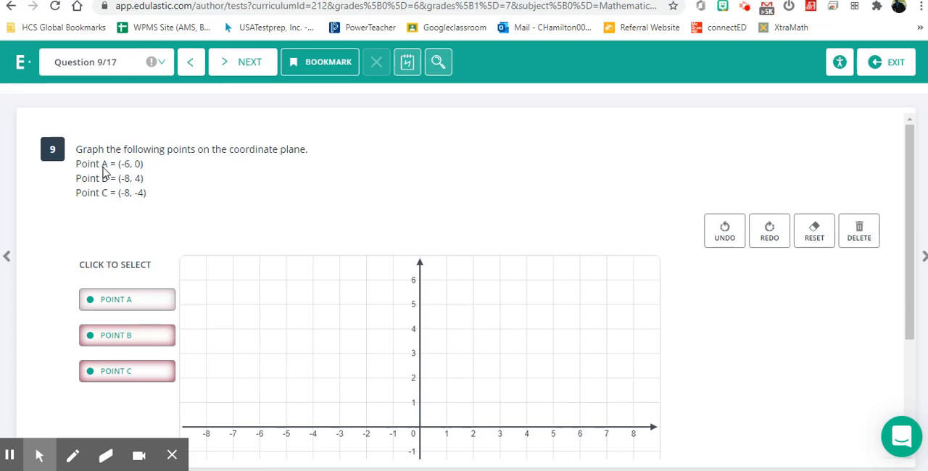
{"action": "left_click", "coordinate": [119, 304]}
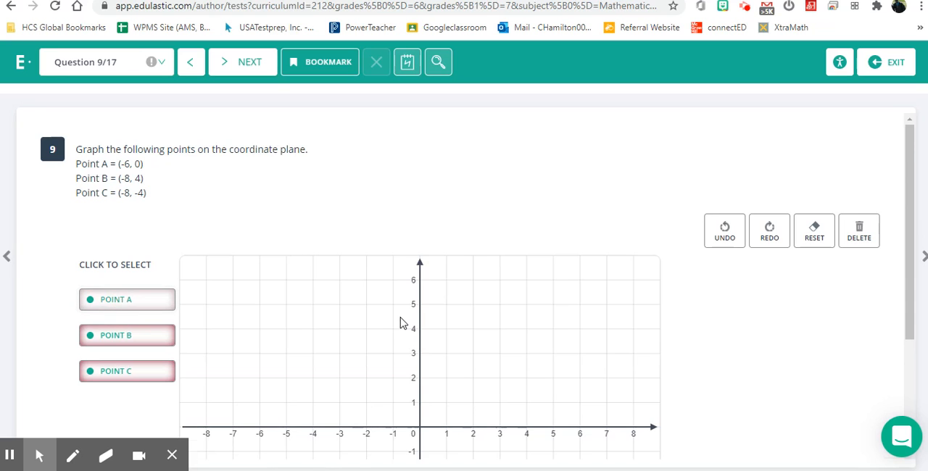
{"action": "scroll", "coordinate": [402, 322], "scroll_direction": "down", "scroll_amount": 1}
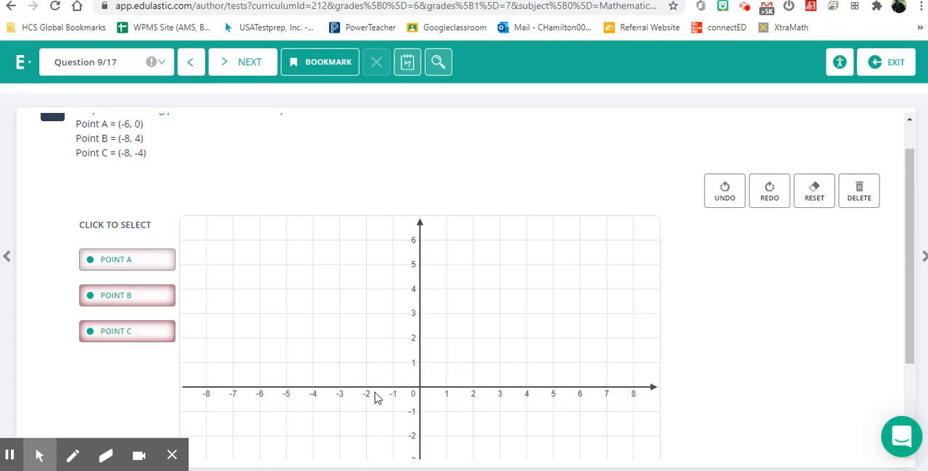
{"action": "left_click", "coordinate": [260, 388]}
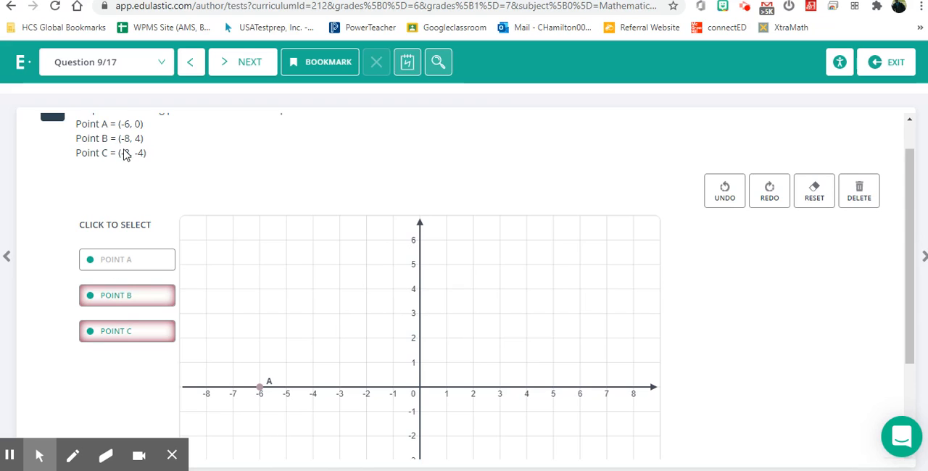
{"action": "left_click", "coordinate": [109, 303]}
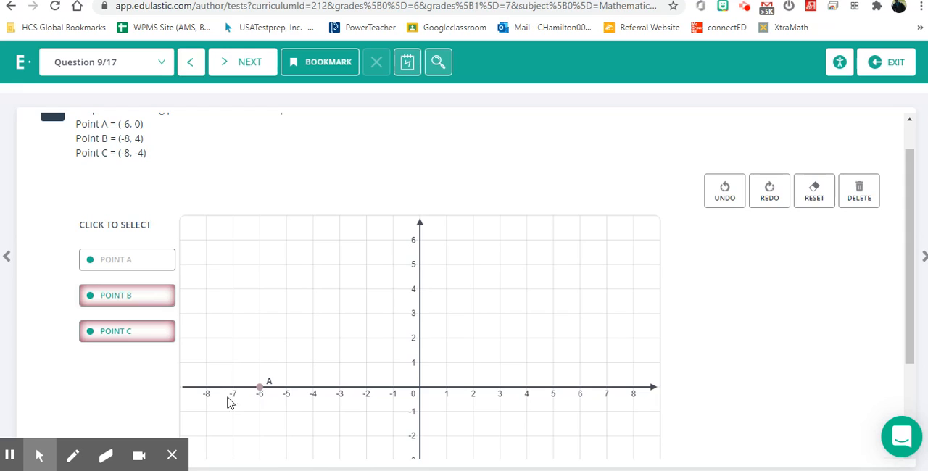
{"action": "left_click", "coordinate": [206, 289]}
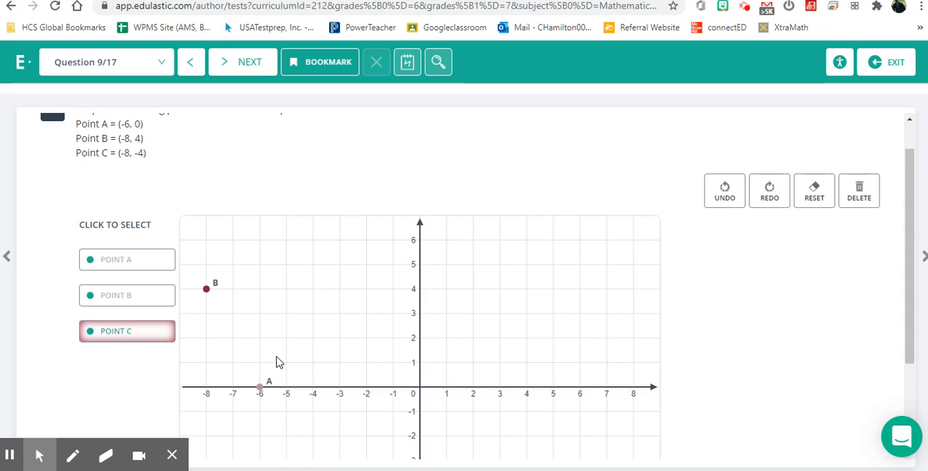
{"action": "scroll", "coordinate": [278, 361], "scroll_direction": "down", "scroll_amount": 1}
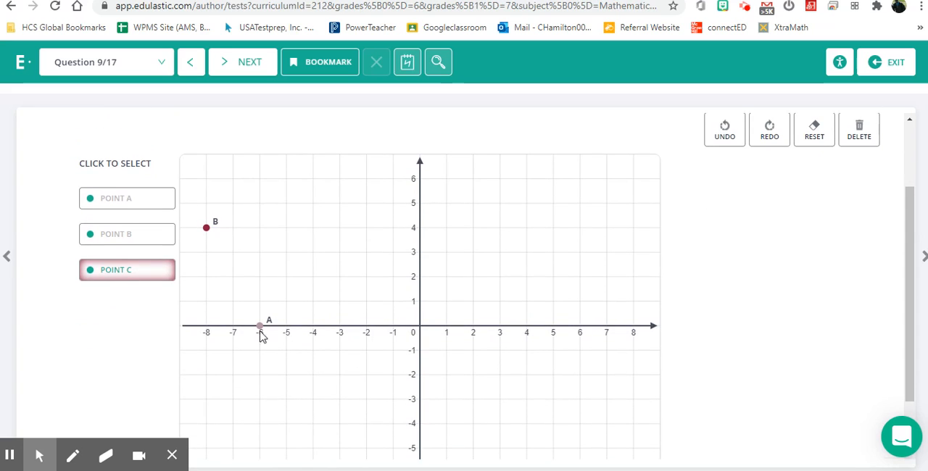
{"action": "left_click", "coordinate": [207, 424]}
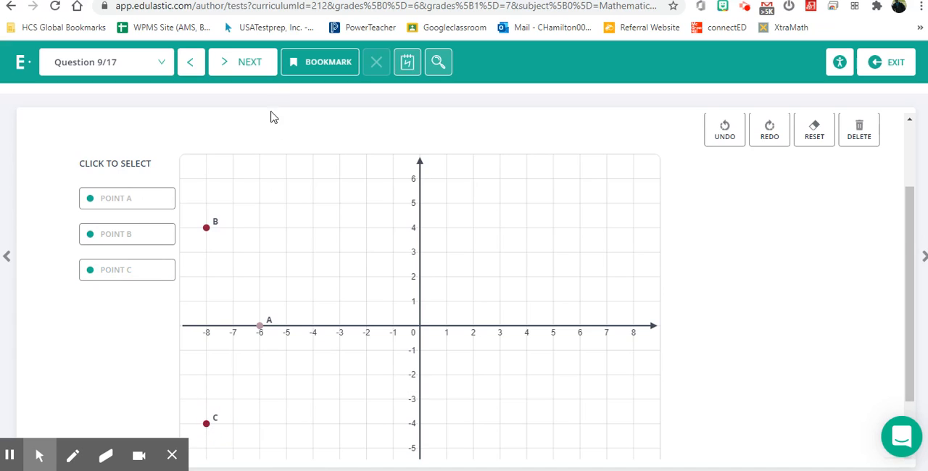
{"action": "left_click", "coordinate": [261, 64]}
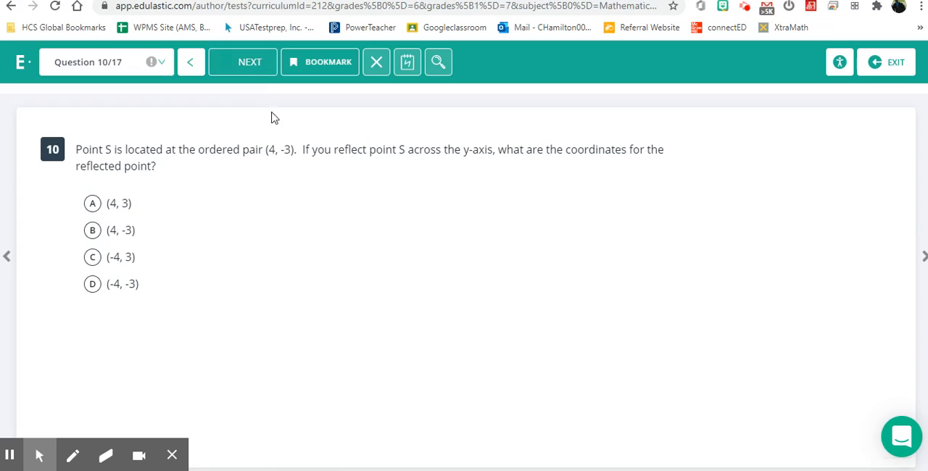
Exit the student preview, open the Coordinate Plane Test's details and look through its list of questions and question types.
{"action": "left_click", "coordinate": [881, 64]}
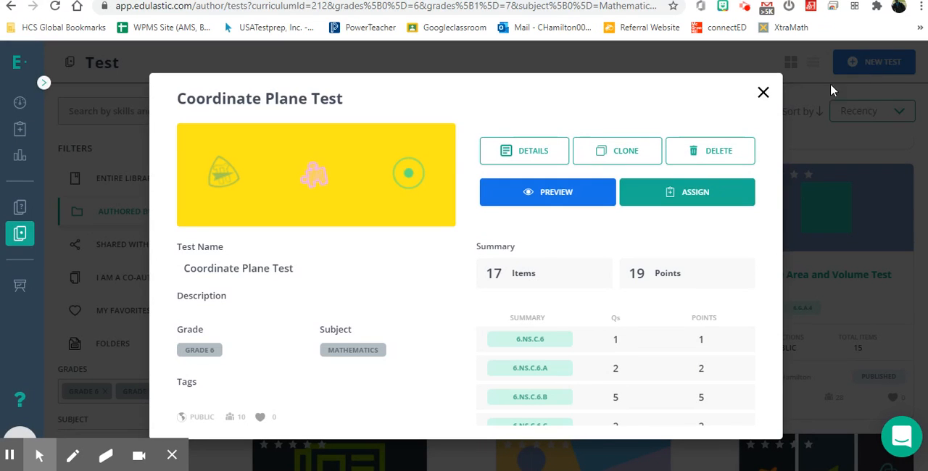
{"action": "left_click", "coordinate": [517, 161]}
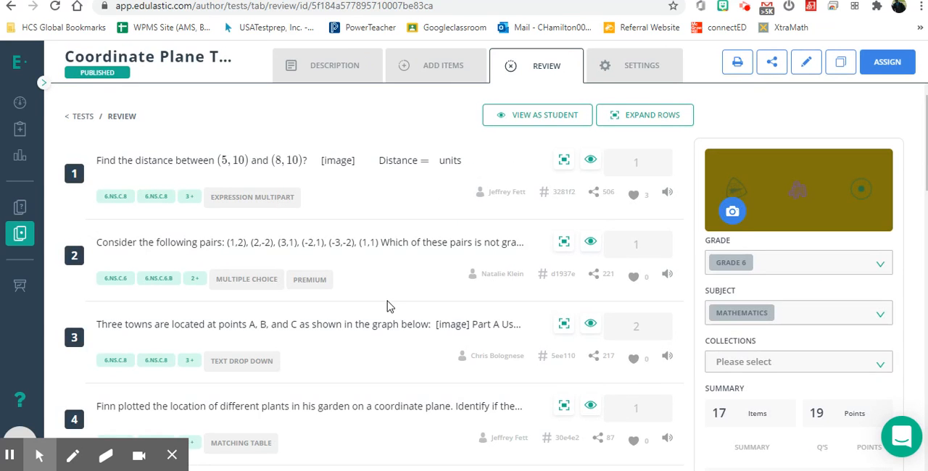
{"action": "scroll", "coordinate": [387, 307], "scroll_direction": "down", "scroll_amount": 4}
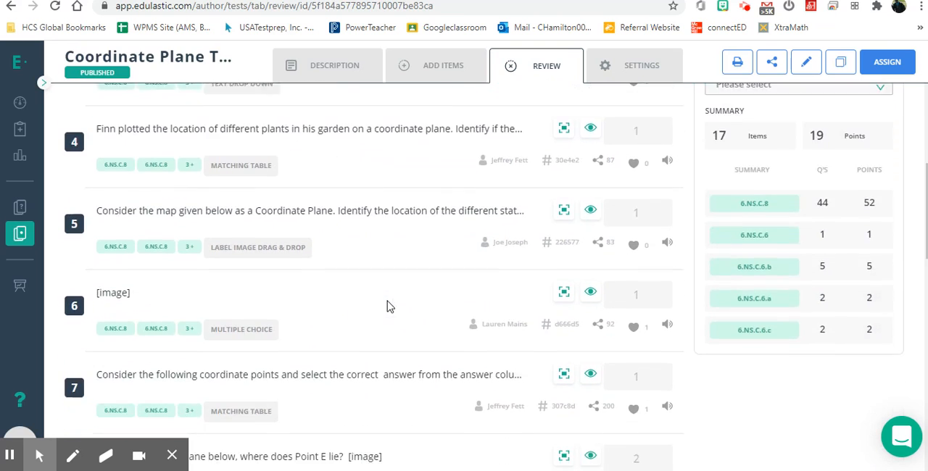
{"action": "scroll", "coordinate": [386, 307], "scroll_direction": "down", "scroll_amount": 4}
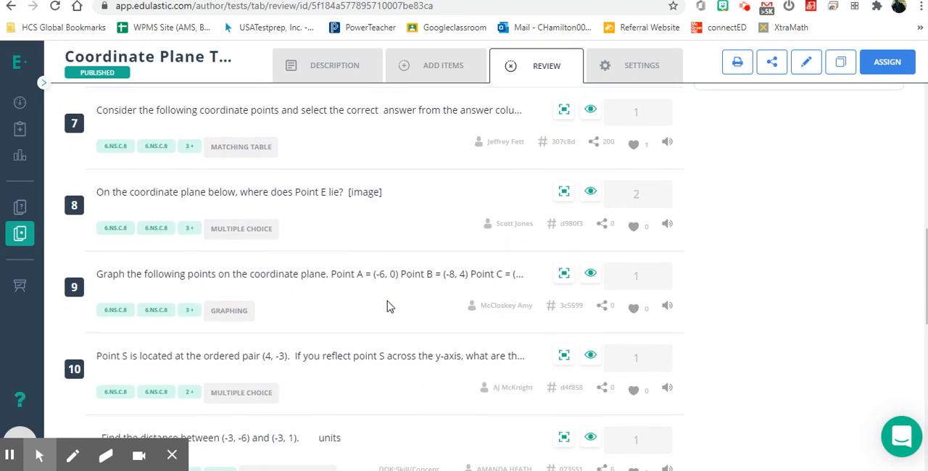
{"action": "scroll", "coordinate": [386, 307], "scroll_direction": "down", "scroll_amount": 4}
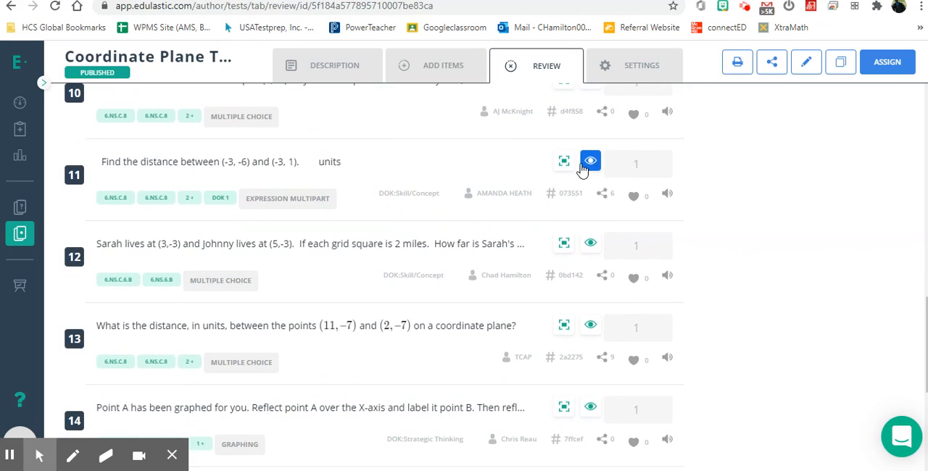
{"action": "scroll", "coordinate": [468, 182], "scroll_direction": "down", "scroll_amount": 4}
{"action": "scroll", "coordinate": [468, 182], "scroll_direction": "up", "scroll_amount": 15}
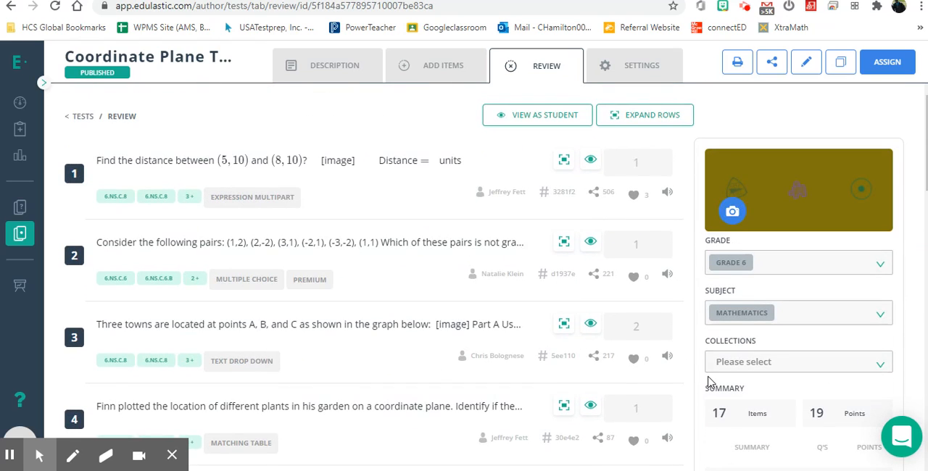
Examine the test's grade, subject, item and point totals, and the summary of questions and points per standard.
{"action": "scroll", "coordinate": [776, 401], "scroll_direction": "down", "scroll_amount": 2}
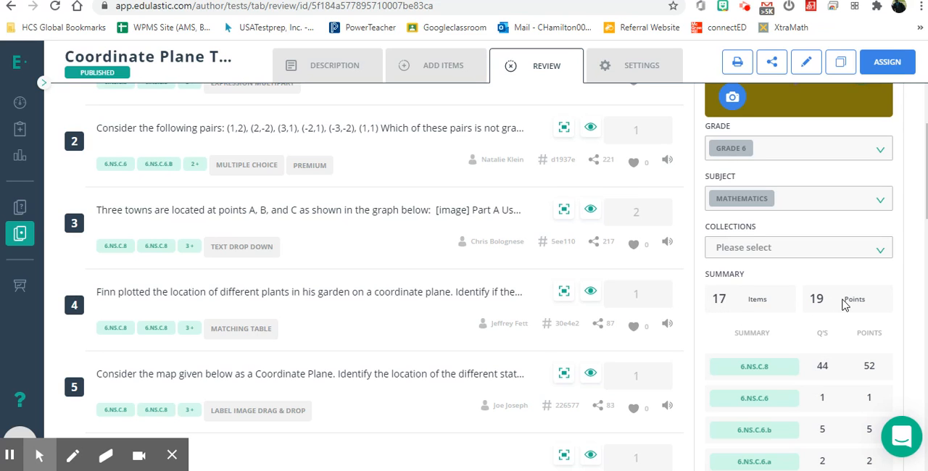
{"action": "scroll", "coordinate": [789, 356], "scroll_direction": "down", "scroll_amount": 2}
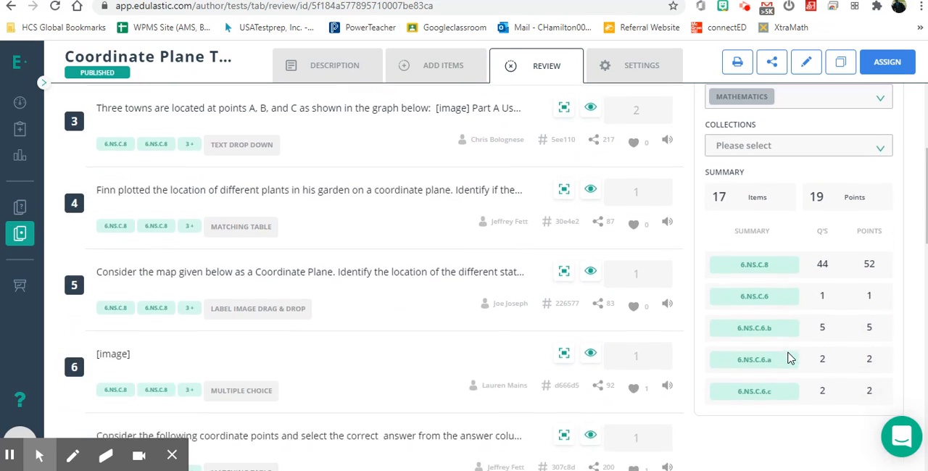
{"action": "scroll", "coordinate": [774, 332], "scroll_direction": "up", "scroll_amount": 2}
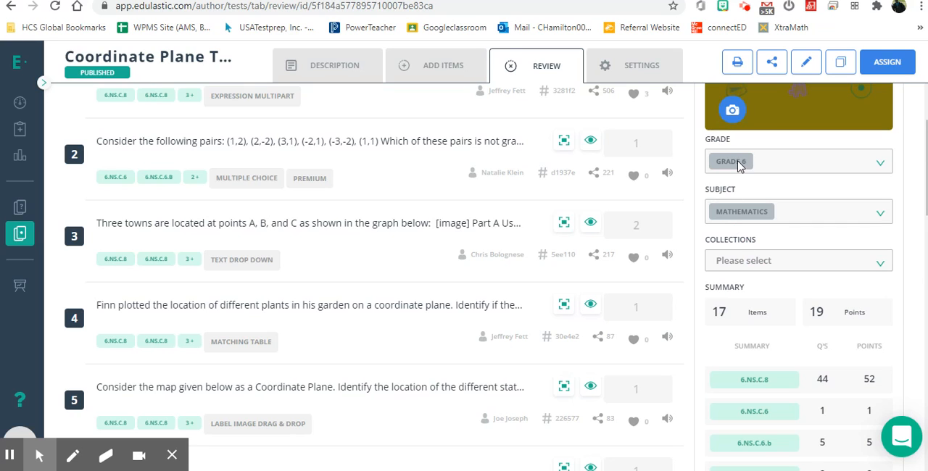
{"action": "scroll", "coordinate": [774, 216], "scroll_direction": "up", "scroll_amount": 2}
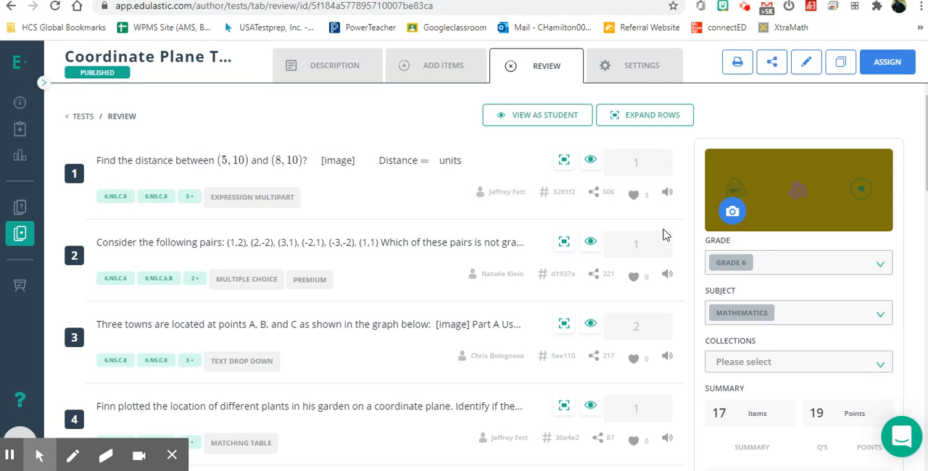
Open the test's settings and review the test type, score release, evaluation method, advanced options and standard-based grading scale.
{"action": "left_click", "coordinate": [645, 76]}
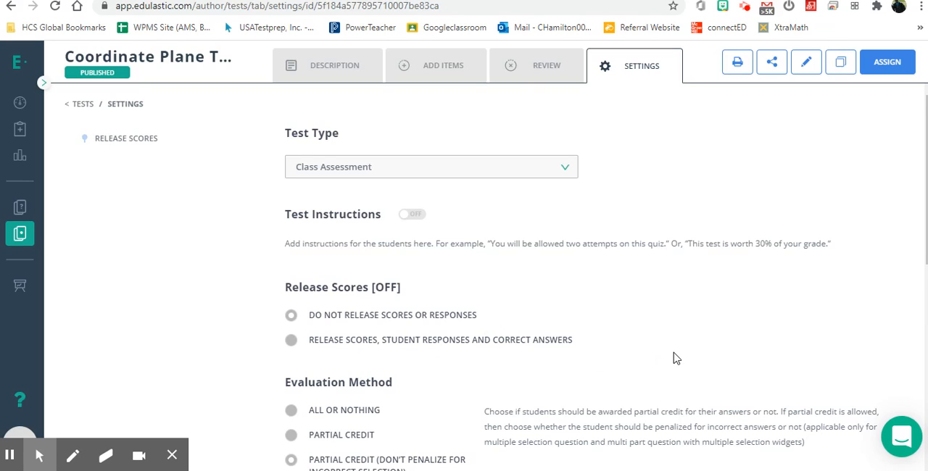
{"action": "scroll", "coordinate": [673, 358], "scroll_direction": "down", "scroll_amount": 1}
{"action": "scroll", "coordinate": [673, 358], "scroll_direction": "down", "scroll_amount": 1}
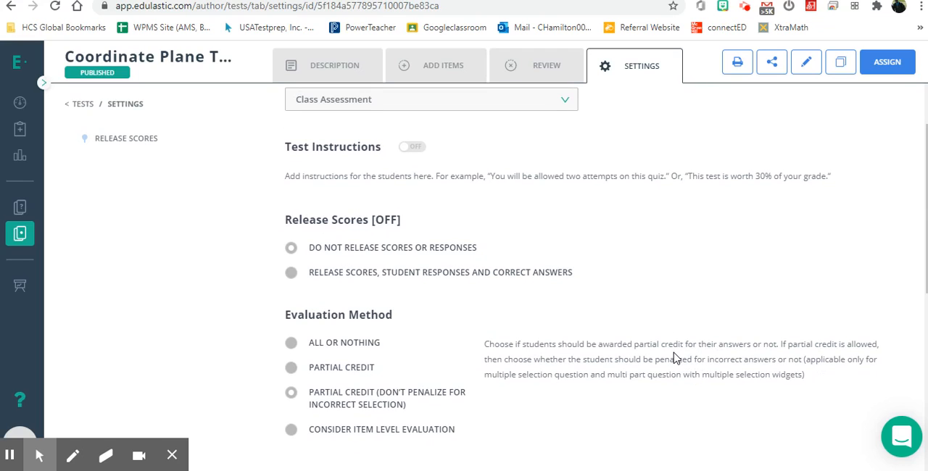
{"action": "scroll", "coordinate": [673, 358], "scroll_direction": "down", "scroll_amount": 5}
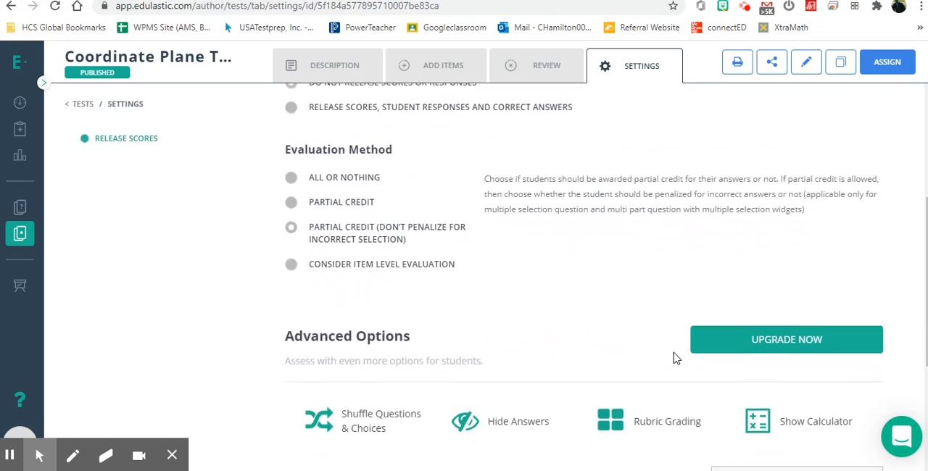
{"action": "scroll", "coordinate": [673, 358], "scroll_direction": "down", "scroll_amount": 5}
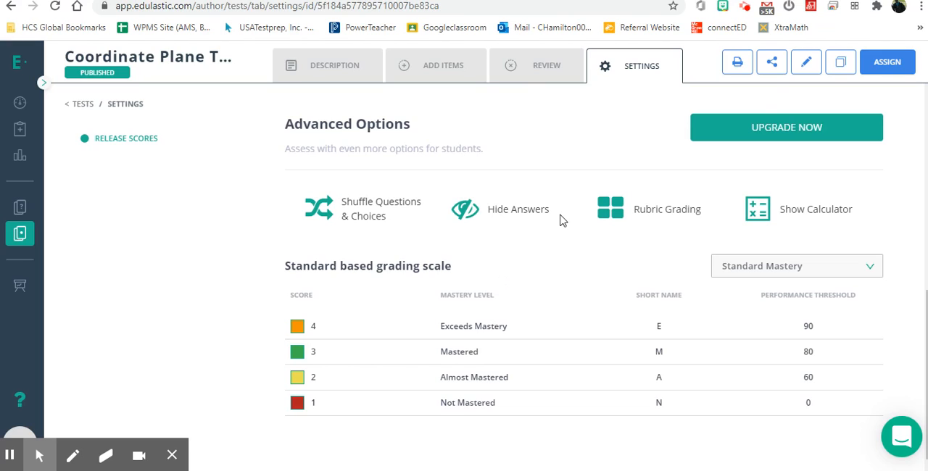
Open the test's sharing options, view the Link Sharing access option and cancel without sharing.
{"action": "left_click", "coordinate": [774, 65]}
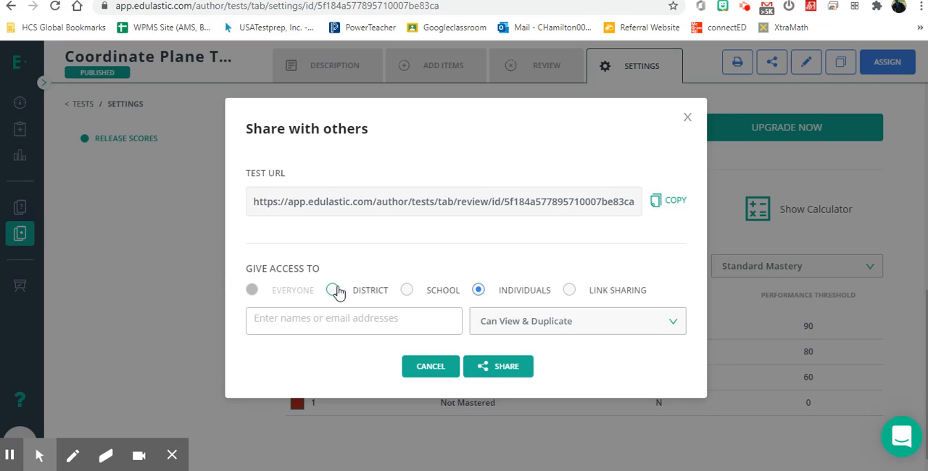
{"action": "left_click", "coordinate": [570, 292]}
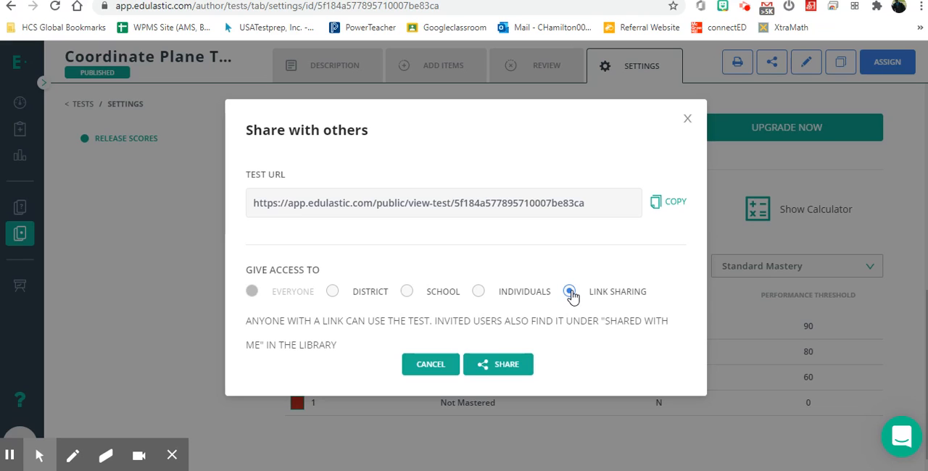
{"action": "left_click", "coordinate": [425, 367]}
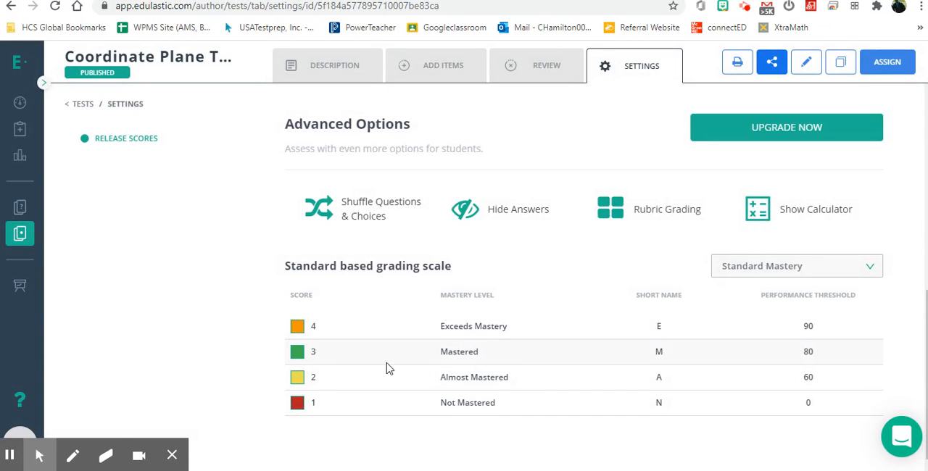
Go to class management, open the Google Classroom import and look through the classes offered for syncing.
{"action": "left_click", "coordinate": [20, 288]}
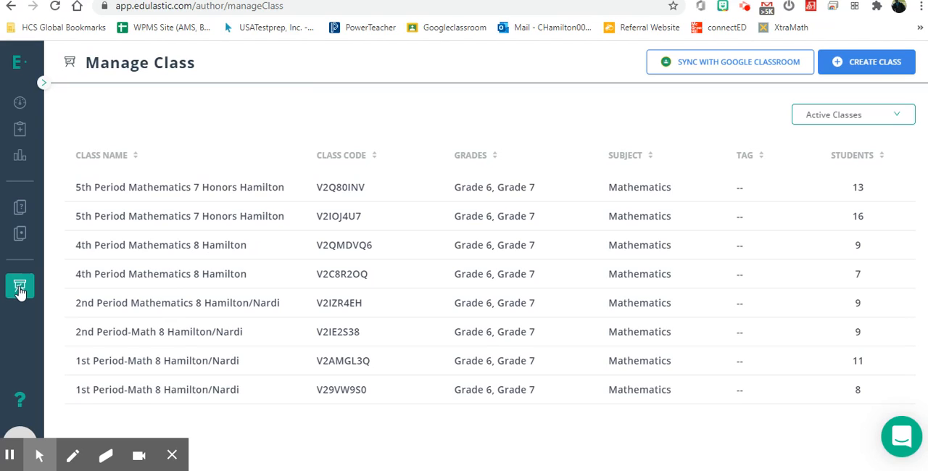
{"action": "left_click", "coordinate": [720, 73]}
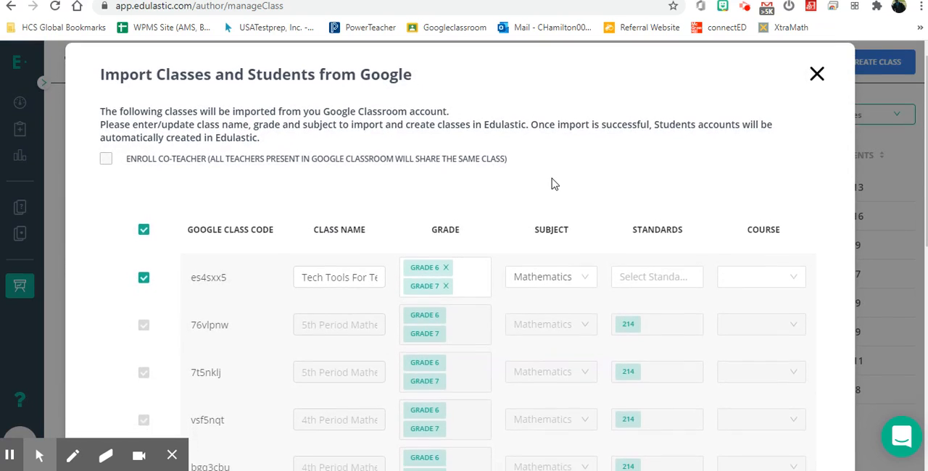
{"action": "scroll", "coordinate": [551, 183], "scroll_direction": "down", "scroll_amount": 2}
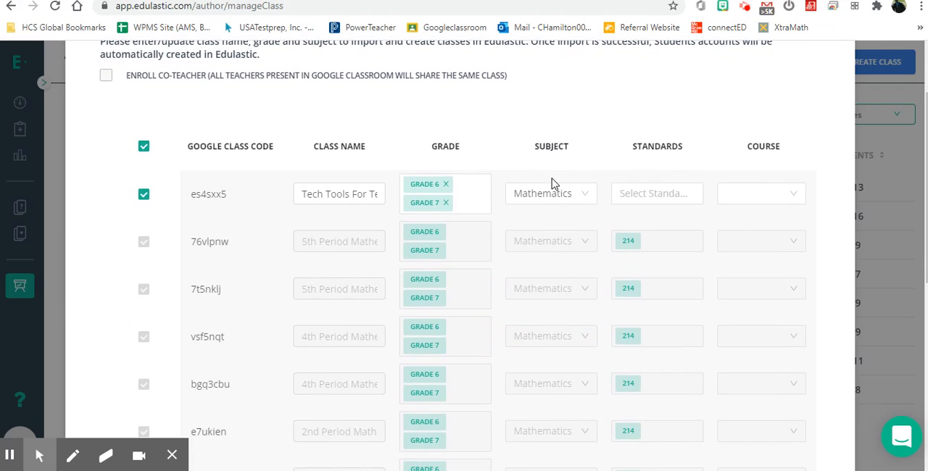
{"action": "scroll", "coordinate": [551, 183], "scroll_direction": "down", "scroll_amount": 2}
{"action": "scroll", "coordinate": [377, 342], "scroll_direction": "down", "scroll_amount": 2}
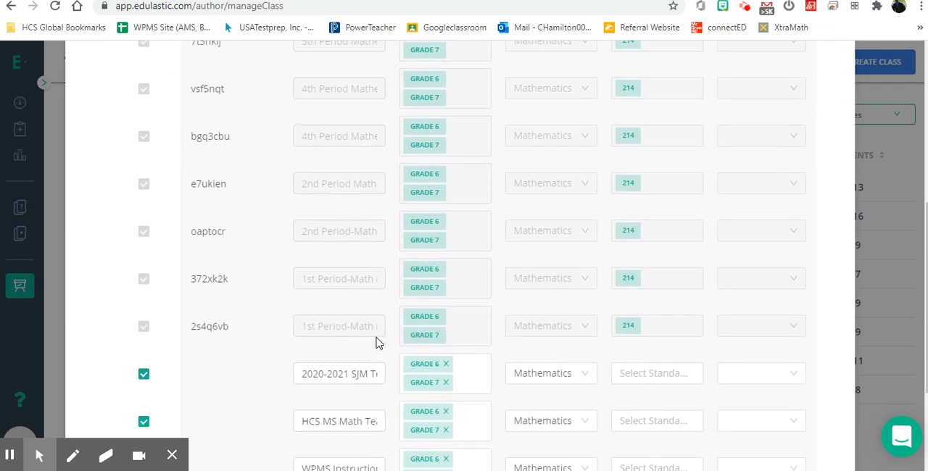
{"action": "scroll", "coordinate": [377, 343], "scroll_direction": "down", "scroll_amount": 2}
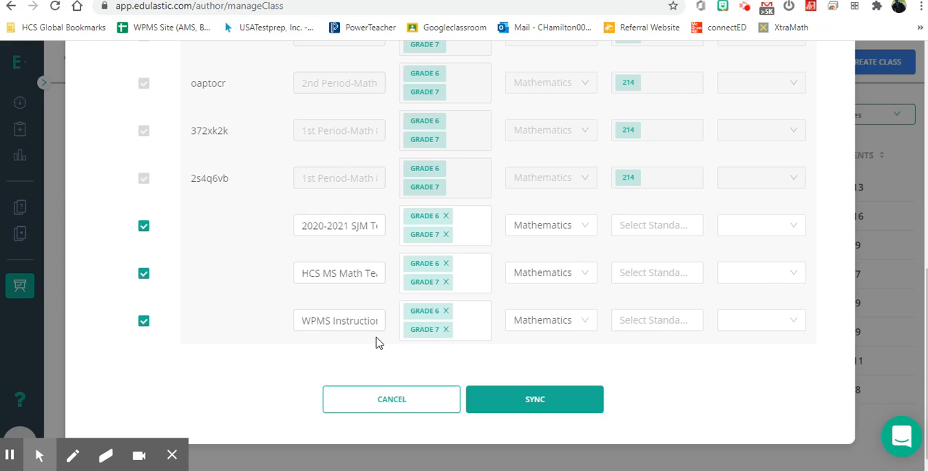
{"action": "scroll", "coordinate": [376, 343], "scroll_direction": "up", "scroll_amount": 5}
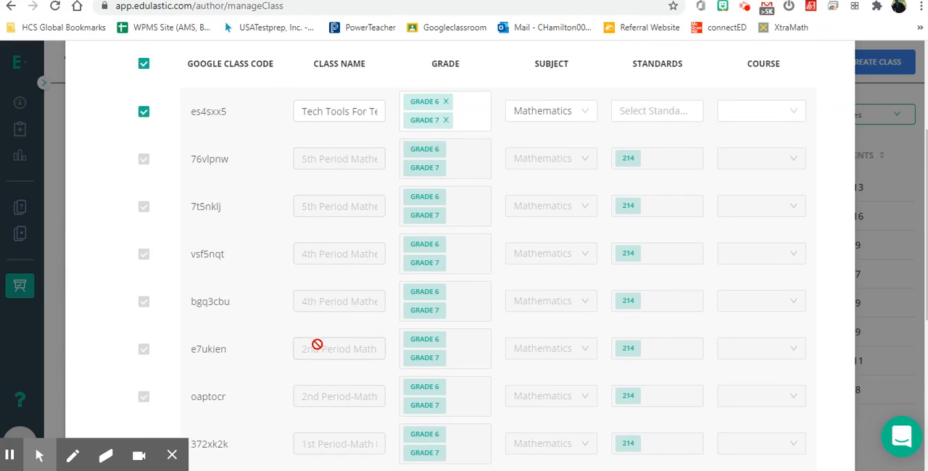
{"action": "scroll", "coordinate": [315, 346], "scroll_direction": "down", "scroll_amount": 4}
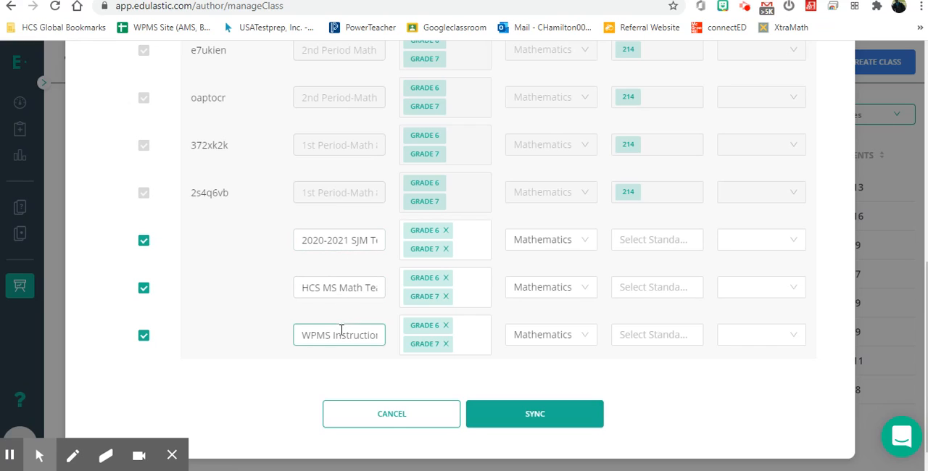
Deselect the three not-yet-synced classes in the Google Classroom import and cancel the sync.
{"action": "left_click", "coordinate": [145, 338]}
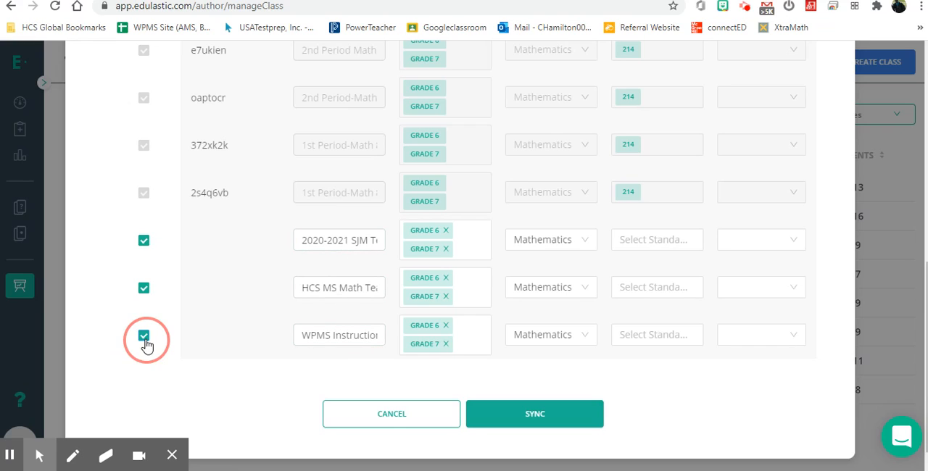
{"action": "left_click", "coordinate": [145, 290]}
{"action": "left_click", "coordinate": [143, 242]}
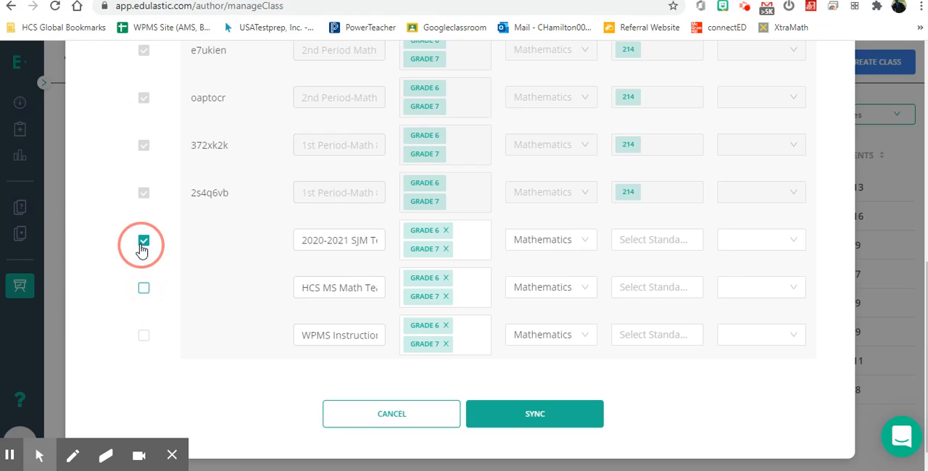
{"action": "left_click", "coordinate": [359, 418]}
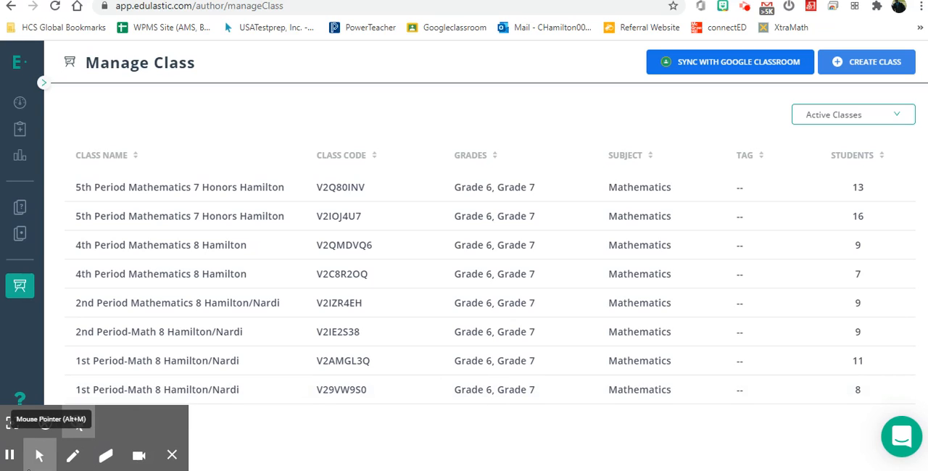
Go to the assignments, begin a new assignment and browse all prebuilt assessments in the library.
{"action": "left_click", "coordinate": [20, 138]}
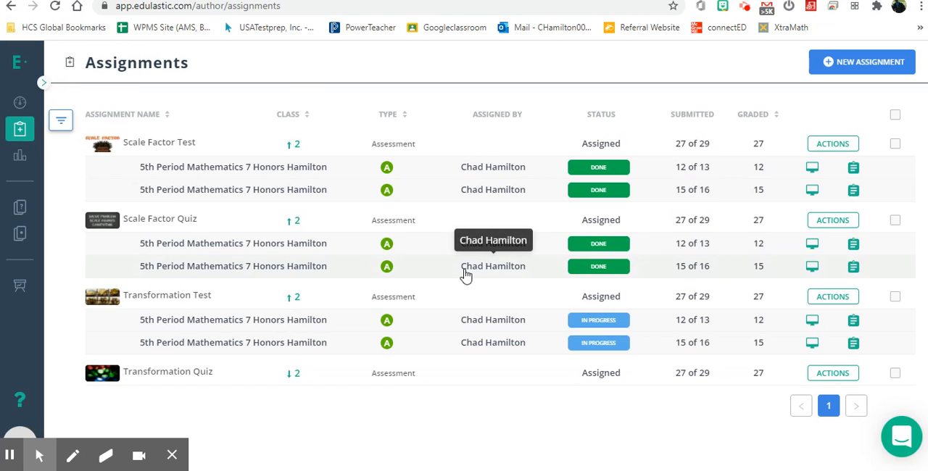
{"action": "left_click", "coordinate": [880, 62]}
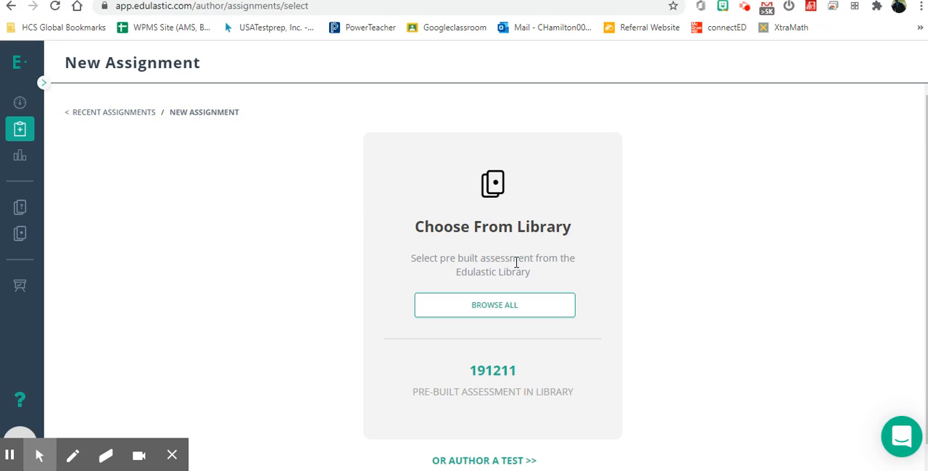
{"action": "left_click", "coordinate": [511, 318]}
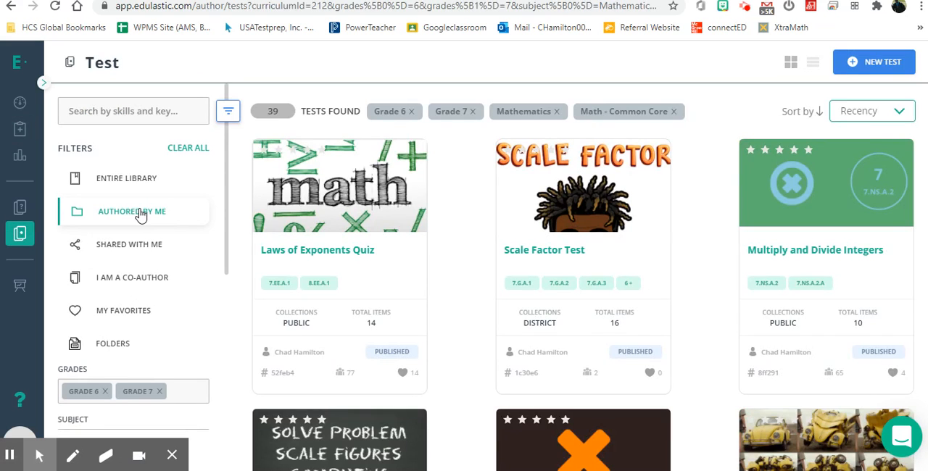
Look through the test library's Entire Library, Authored by Me, Shared with Me, Co-Author, My Favorites and Folders views.
{"action": "left_click", "coordinate": [116, 178]}
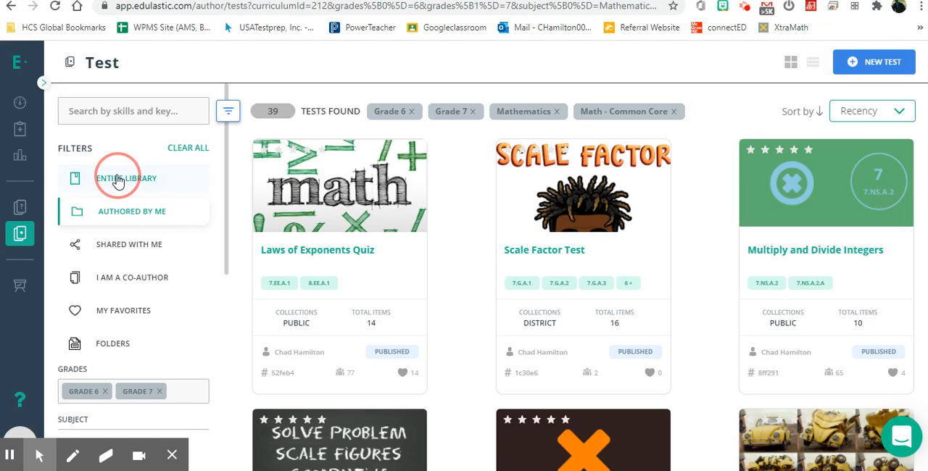
{"action": "left_click", "coordinate": [117, 113]}
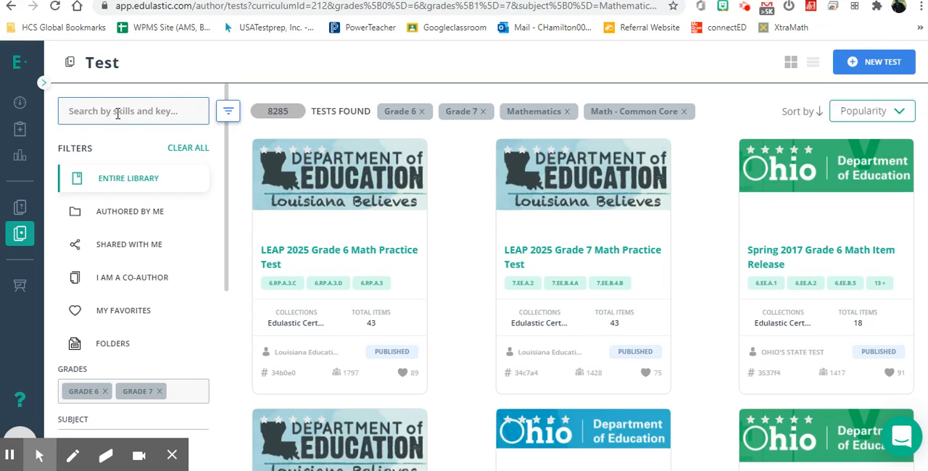
{"action": "left_click", "coordinate": [114, 217]}
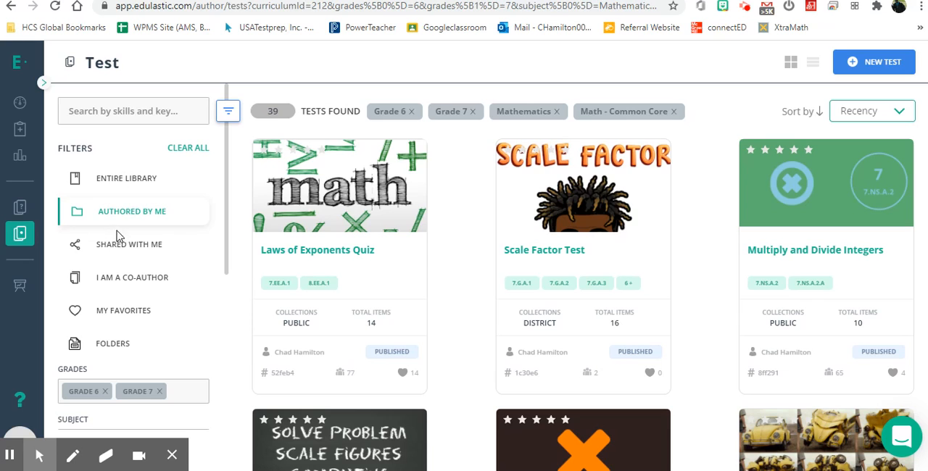
{"action": "left_click", "coordinate": [120, 246]}
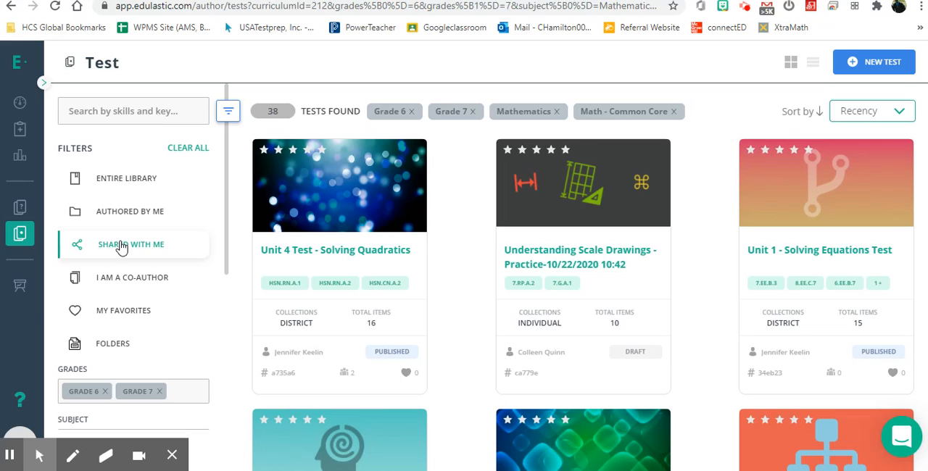
{"action": "left_click", "coordinate": [130, 281]}
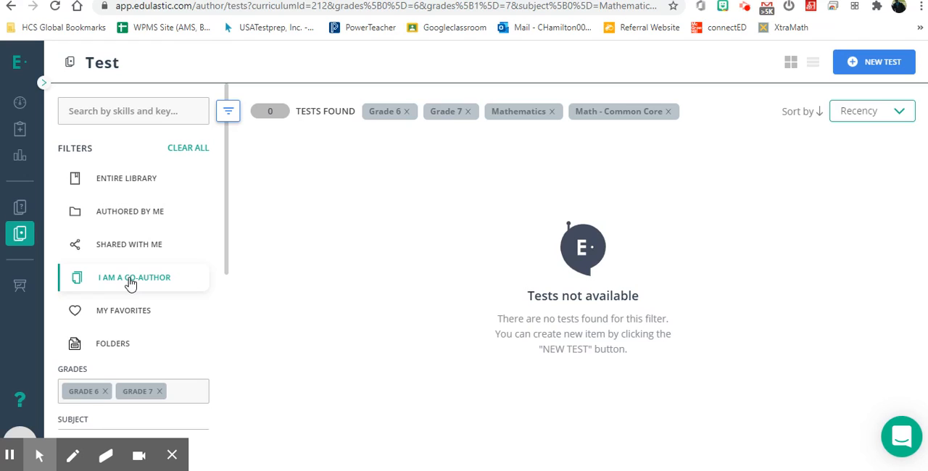
{"action": "left_click", "coordinate": [134, 312]}
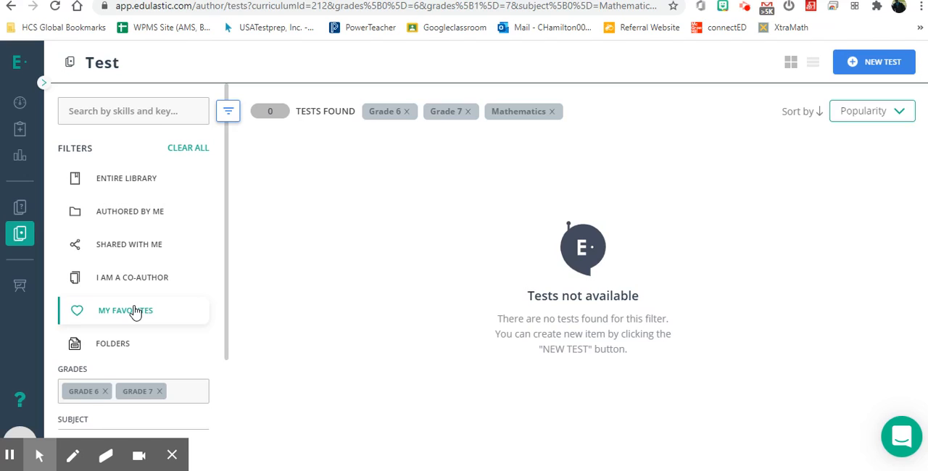
{"action": "left_click", "coordinate": [116, 342]}
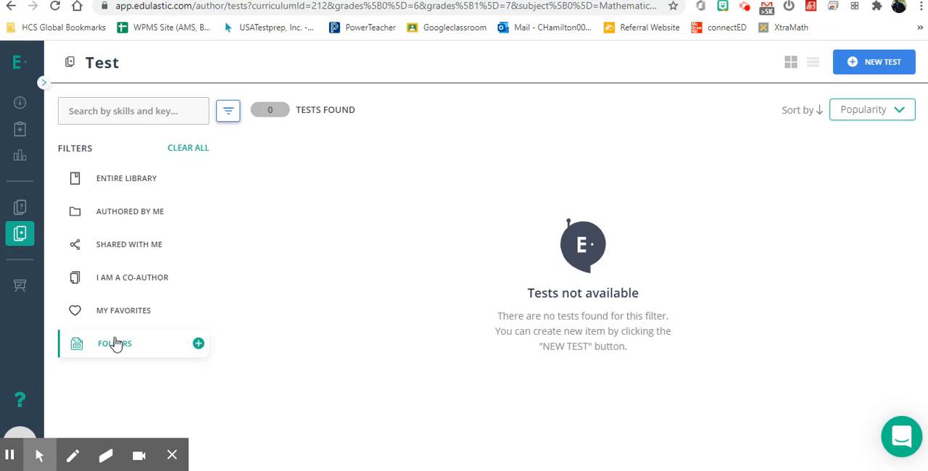
Begin a new assignment again, choosing to author a test and create it from scratch.
{"action": "left_click", "coordinate": [17, 140]}
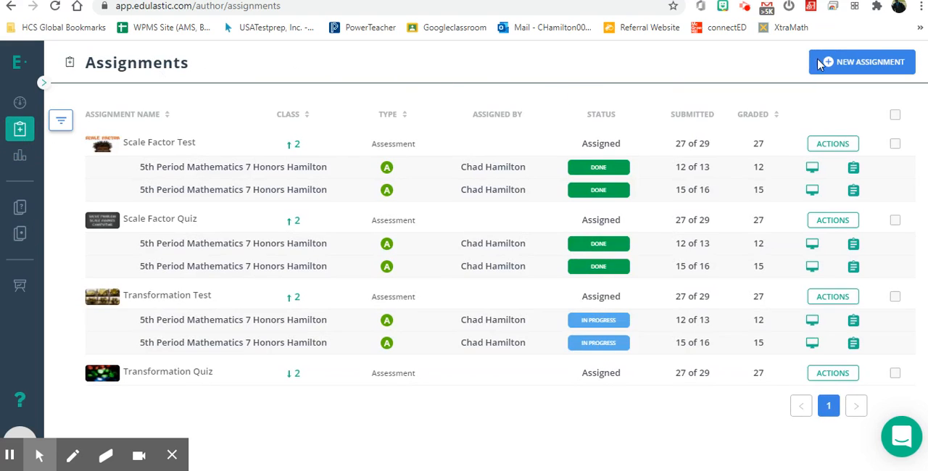
{"action": "left_click", "coordinate": [872, 59]}
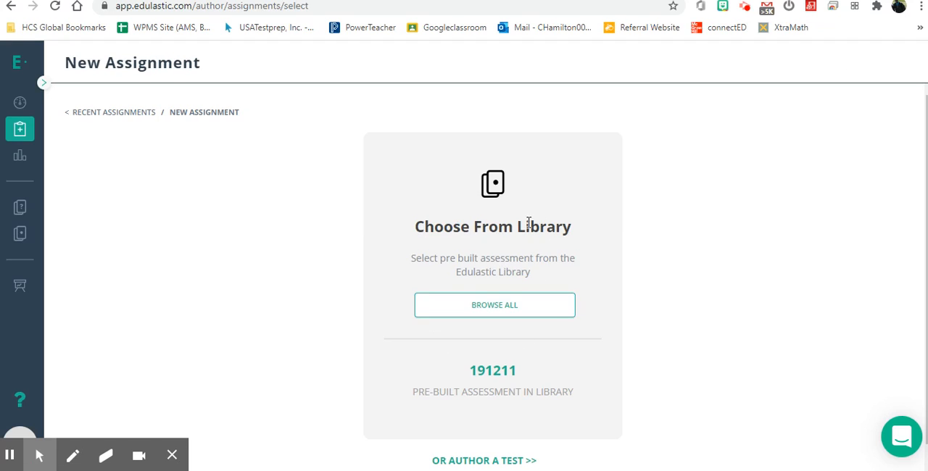
{"action": "scroll", "coordinate": [569, 305], "scroll_direction": "down", "scroll_amount": 1}
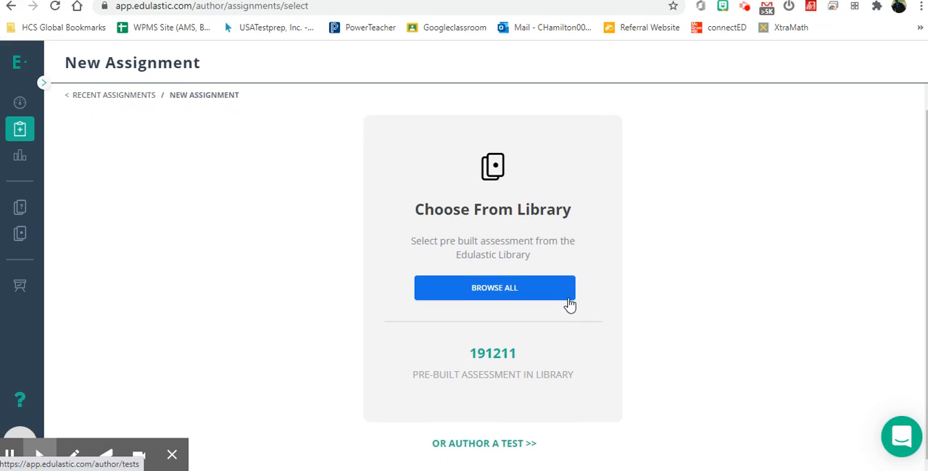
{"action": "left_click", "coordinate": [510, 449]}
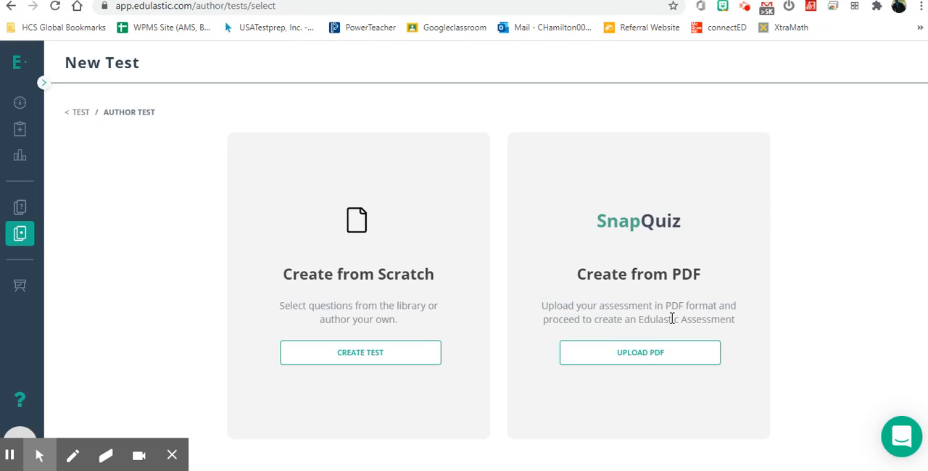
{"action": "left_click", "coordinate": [362, 357]}
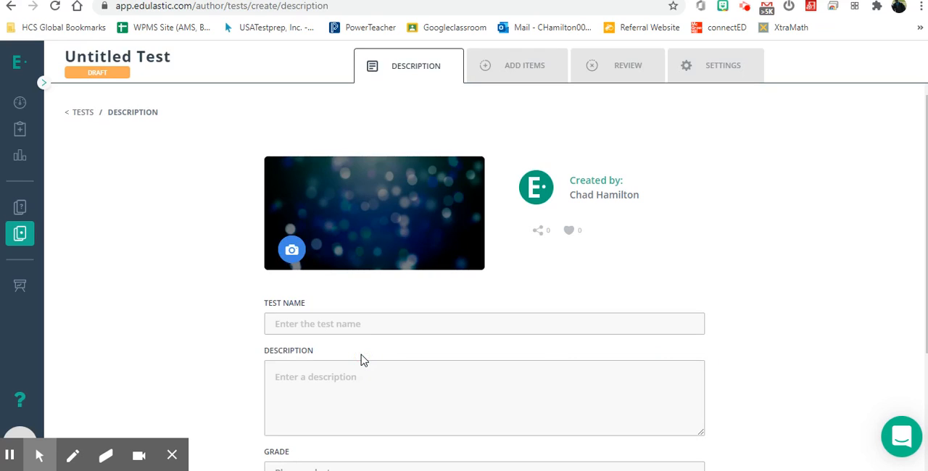
Name the new test "Solving MultiStep Word Problems".
{"action": "left_click", "coordinate": [333, 325]}
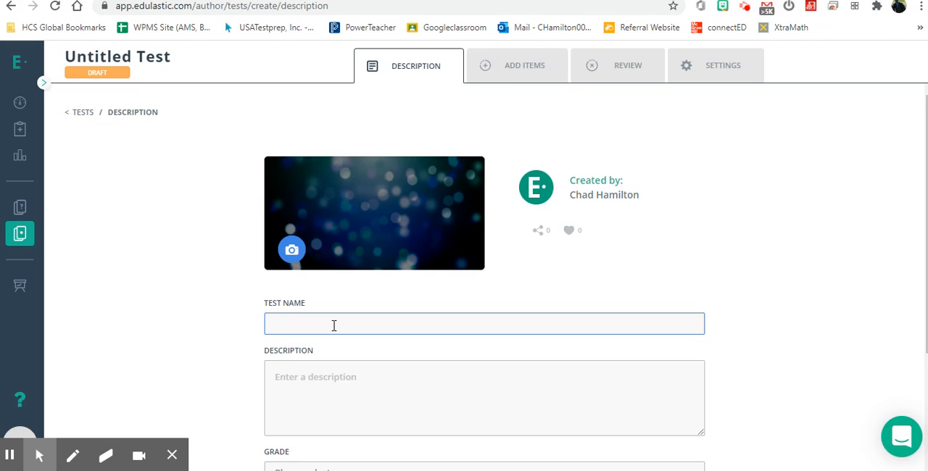
{"action": "type", "text": "Solving "}
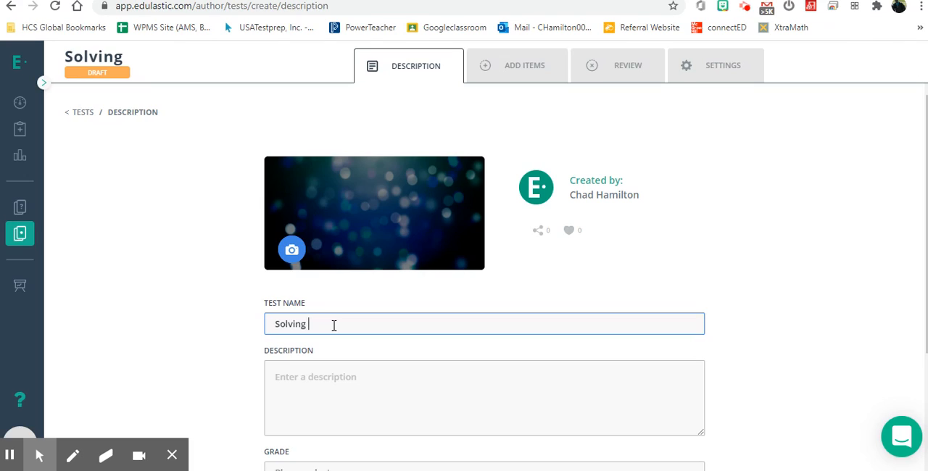
{"action": "type", "text": "Multip"}
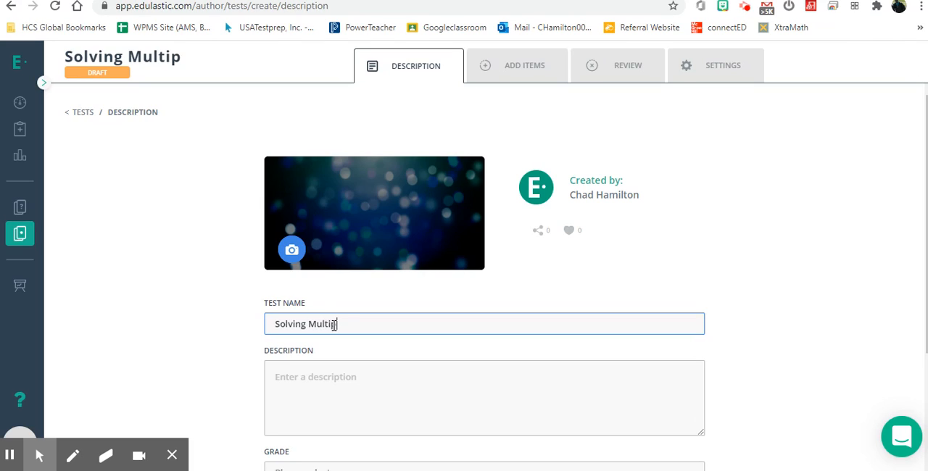
{"action": "key", "text": "BackSpace"}
{"action": "type", "text": "Step "}
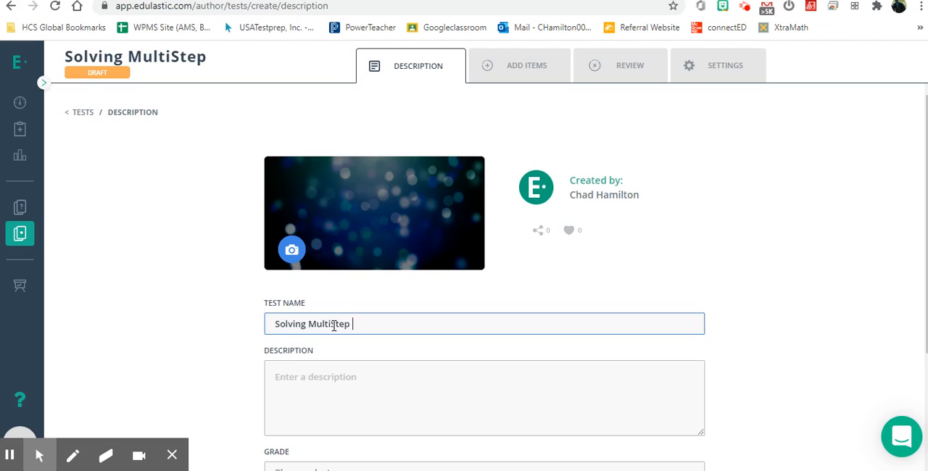
{"action": "type", "text": "Equ"}
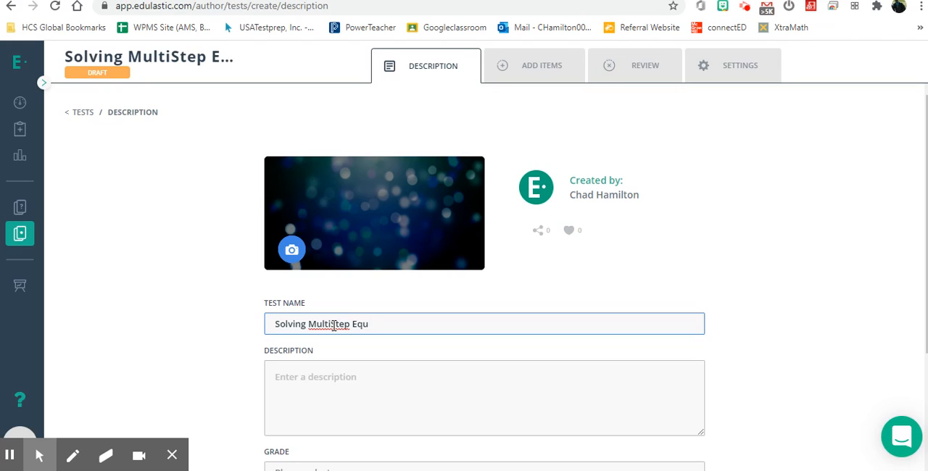
{"action": "key", "text": "BackSpace"}
{"action": "key", "text": "BackSpace"}
{"action": "key", "text": "BackSpace"}
{"action": "type", "text": "Word Problems with "}
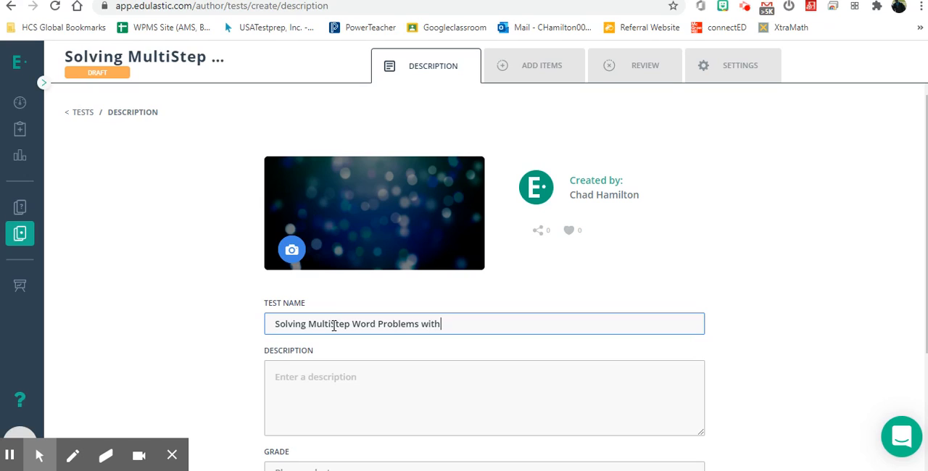
{"action": "type", "text": "Pos"}
{"action": "key", "text": "BackSpace"}
{"action": "key", "text": "BackSpace"}
{"action": "key", "text": "BackSpace"}
{"action": "key", "text": "BackSpace"}
{"action": "key", "text": "BackSpace"}
{"action": "key", "text": "BackSpace"}
{"action": "key", "text": "BackSpace"}
{"action": "key", "text": "BackSpace"}
Enter the test description "Solving with positive and negative rational numbers", correcting the misspelled word "positive".
{"action": "left_click", "coordinate": [319, 394]}
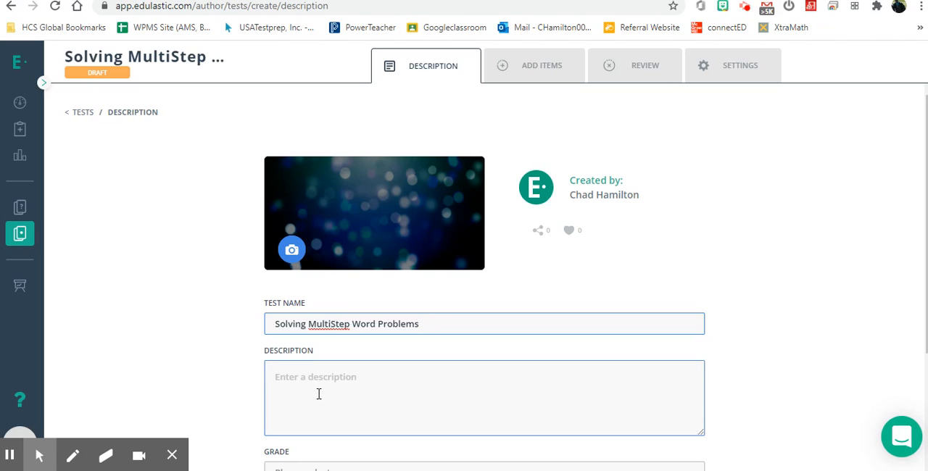
{"action": "type", "text": "Solvi"}
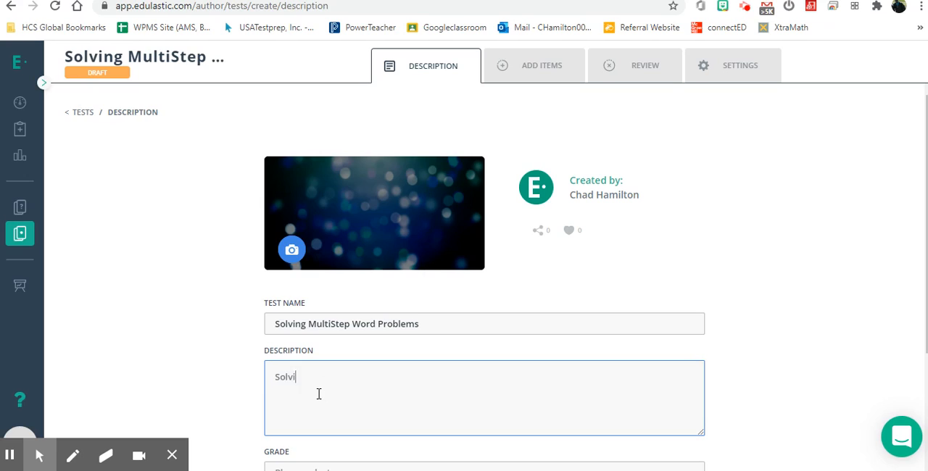
{"action": "type", "text": "ng with postive and negative "}
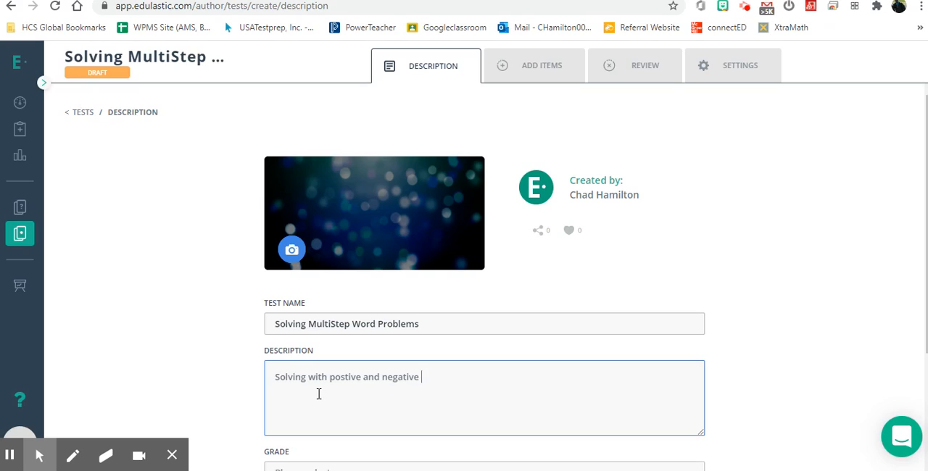
{"action": "type", "text": "rational number"}
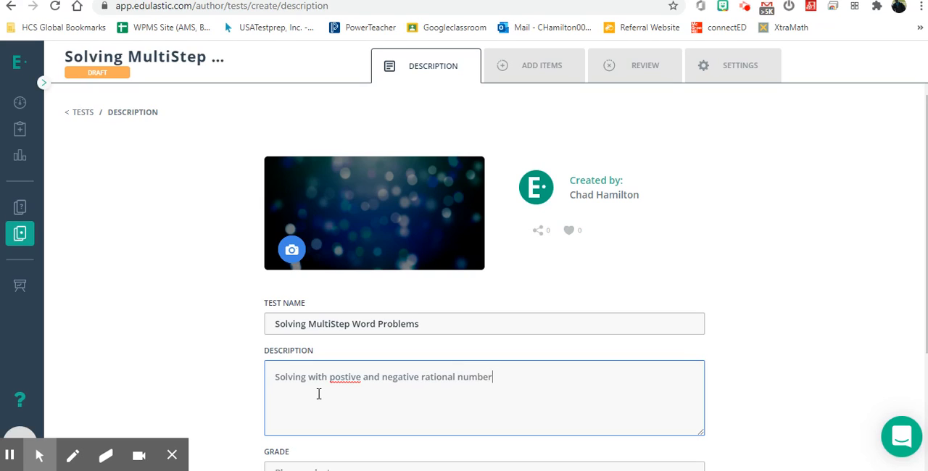
{"action": "type", "text": "s"}
{"action": "right_click", "coordinate": [348, 380]}
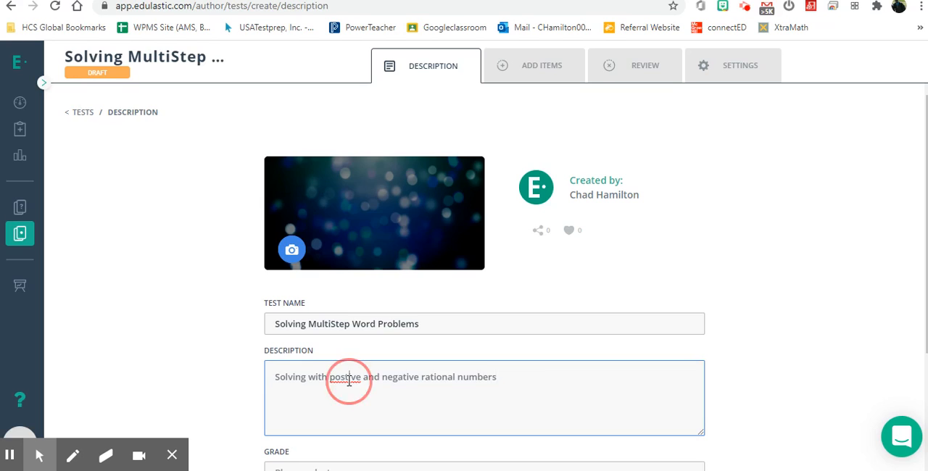
{"action": "left_click", "coordinate": [408, 232]}
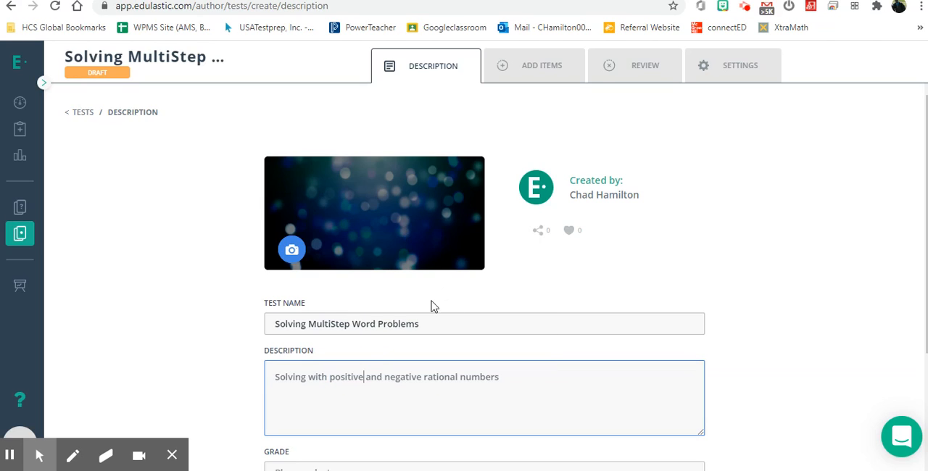
{"action": "left_click", "coordinate": [535, 376]}
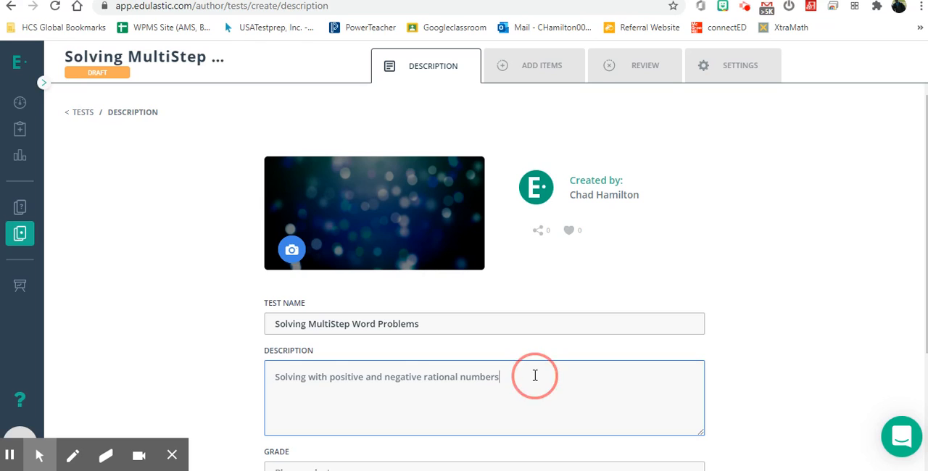
Set the test's grade levels to Grade 7 and Grade 6.
{"action": "scroll", "coordinate": [534, 375], "scroll_direction": "down", "scroll_amount": 2}
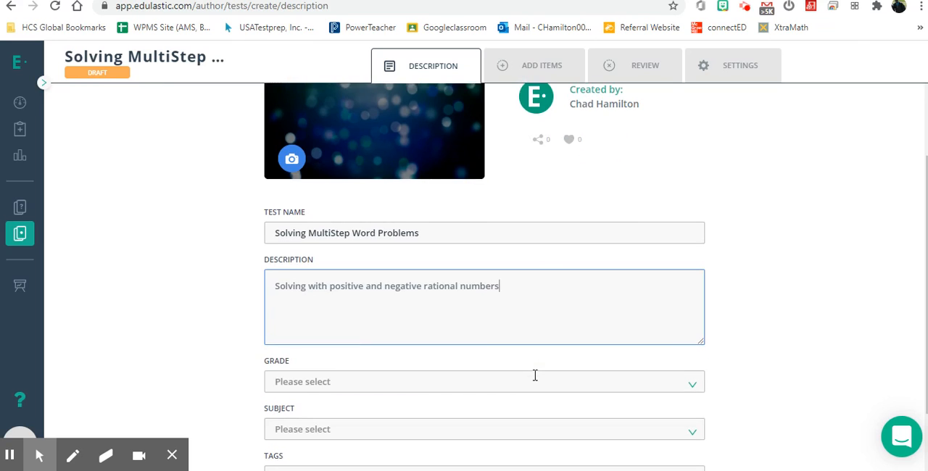
{"action": "left_click", "coordinate": [486, 370]}
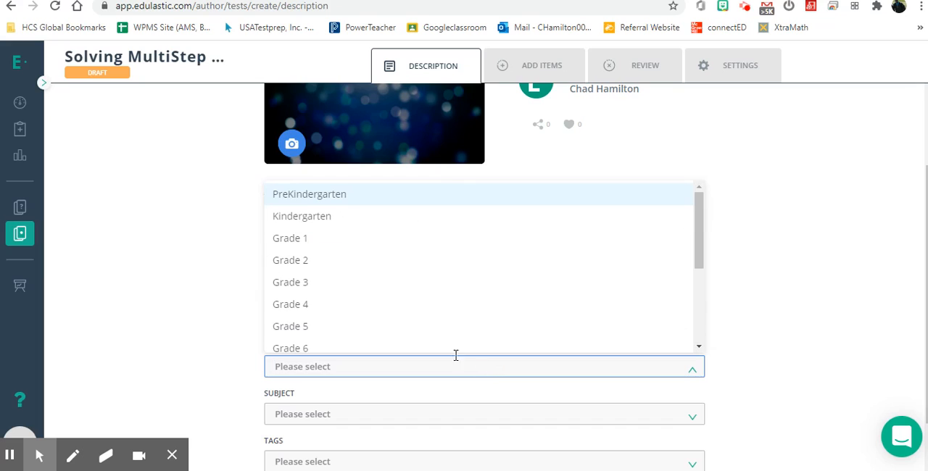
{"action": "left_click", "coordinate": [368, 311]}
{"action": "scroll", "coordinate": [369, 311], "scroll_direction": "down", "scroll_amount": 2}
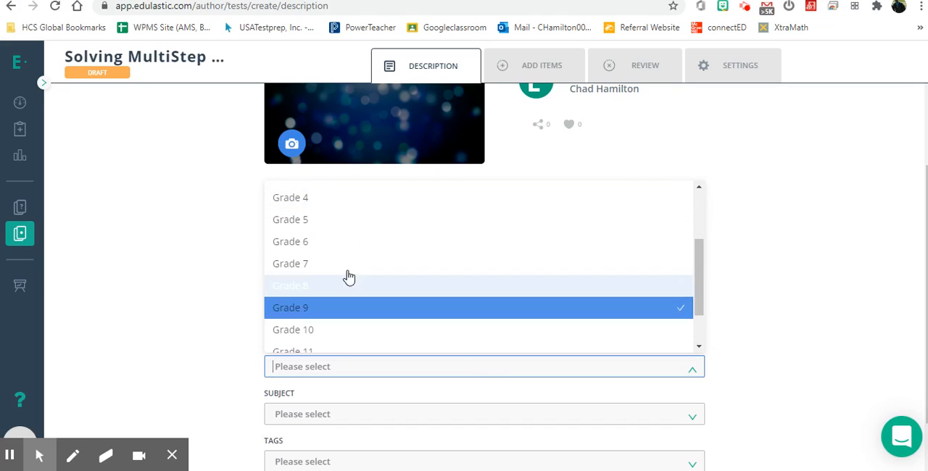
{"action": "left_click", "coordinate": [334, 263]}
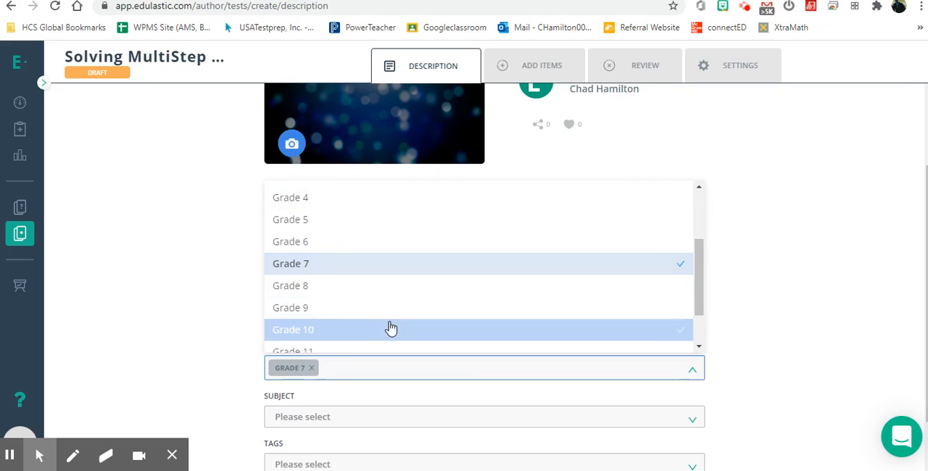
{"action": "left_click", "coordinate": [328, 248]}
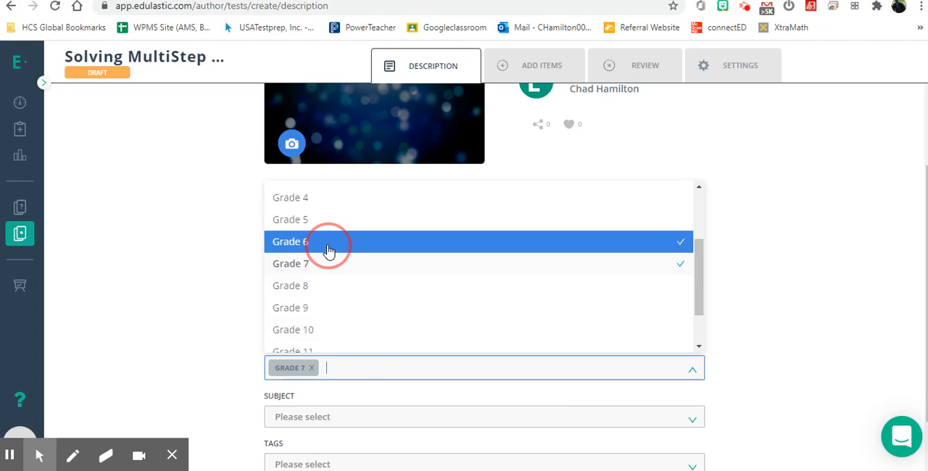
Add Grade 8 to the test's grade levels and set its subject to Mathematics.
{"action": "left_click", "coordinate": [325, 286]}
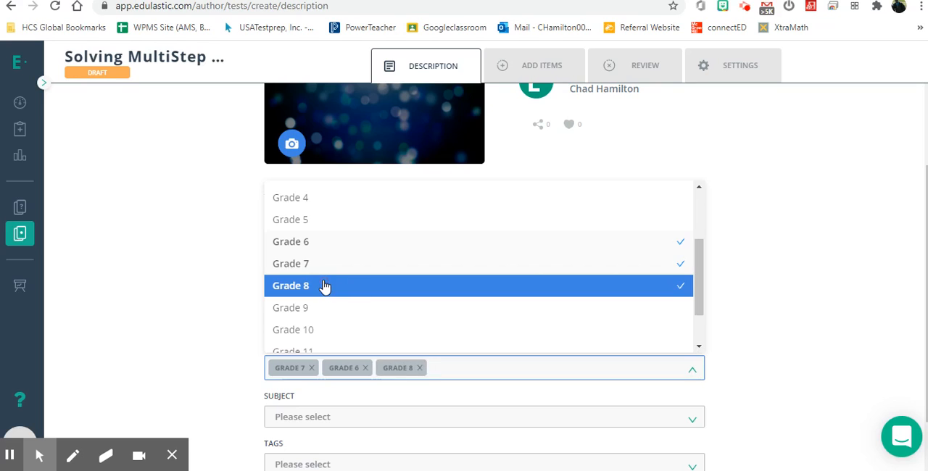
{"action": "left_click", "coordinate": [795, 335]}
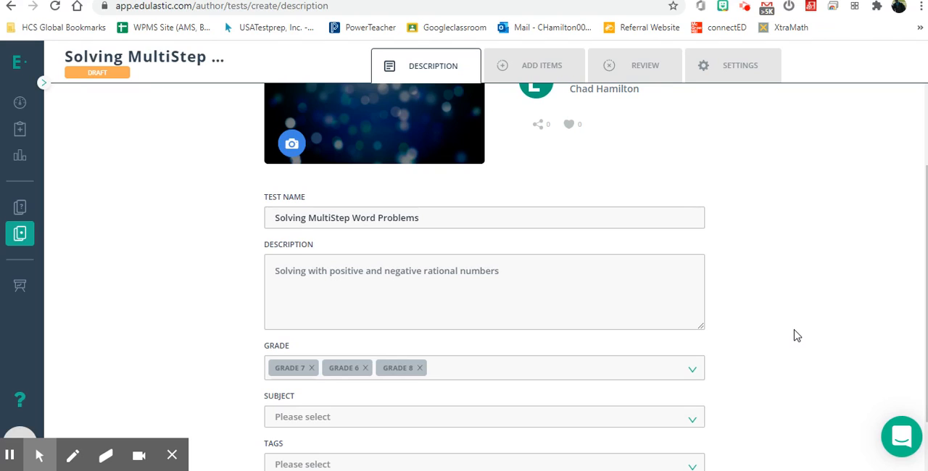
{"action": "scroll", "coordinate": [798, 336], "scroll_direction": "down", "scroll_amount": 1}
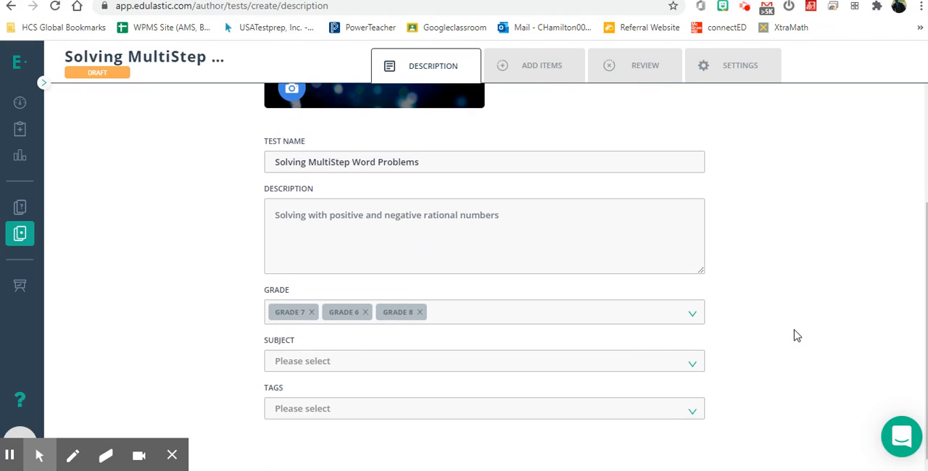
{"action": "left_click", "coordinate": [644, 360]}
{"action": "left_click", "coordinate": [387, 226]}
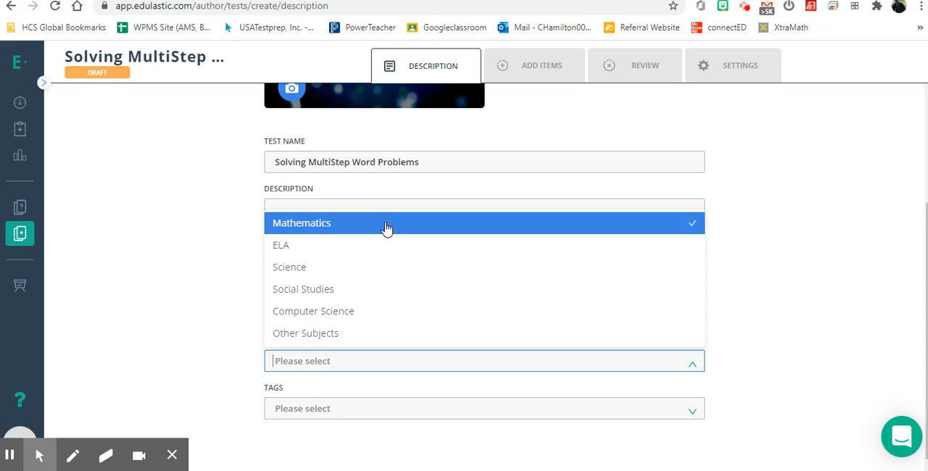
{"action": "left_click", "coordinate": [387, 228]}
{"action": "left_click", "coordinate": [207, 321]}
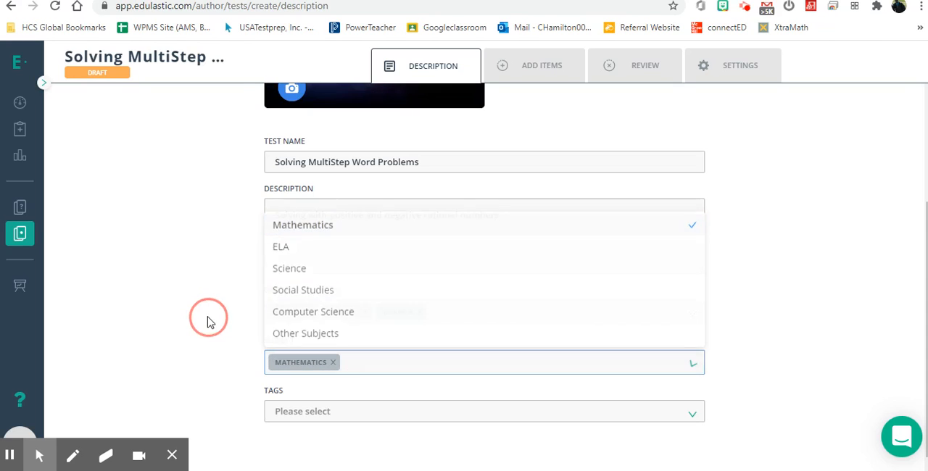
Look through the available tags for the test without choosing one.
{"action": "left_click", "coordinate": [356, 410]}
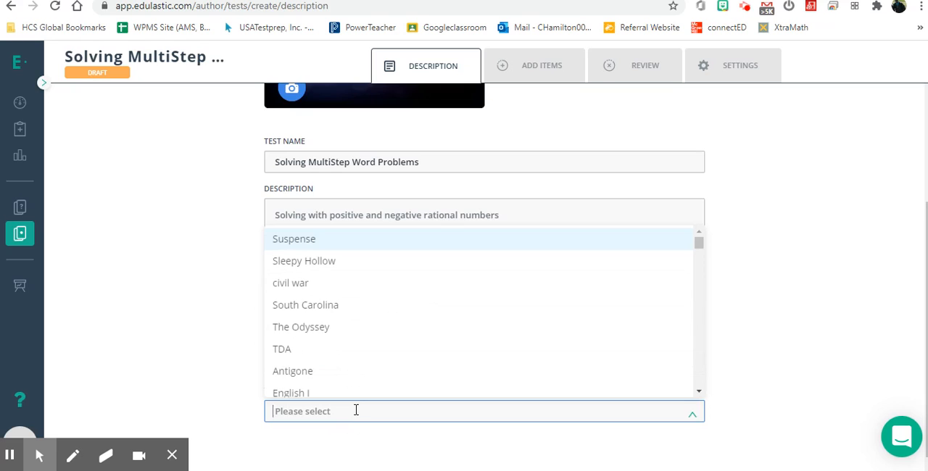
{"action": "scroll", "coordinate": [361, 328], "scroll_direction": "down", "scroll_amount": 3}
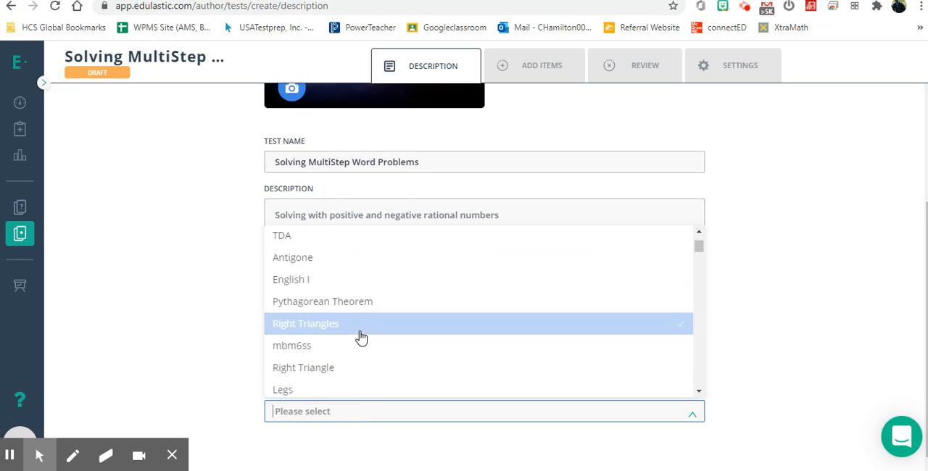
{"action": "scroll", "coordinate": [360, 337], "scroll_direction": "down", "scroll_amount": 3}
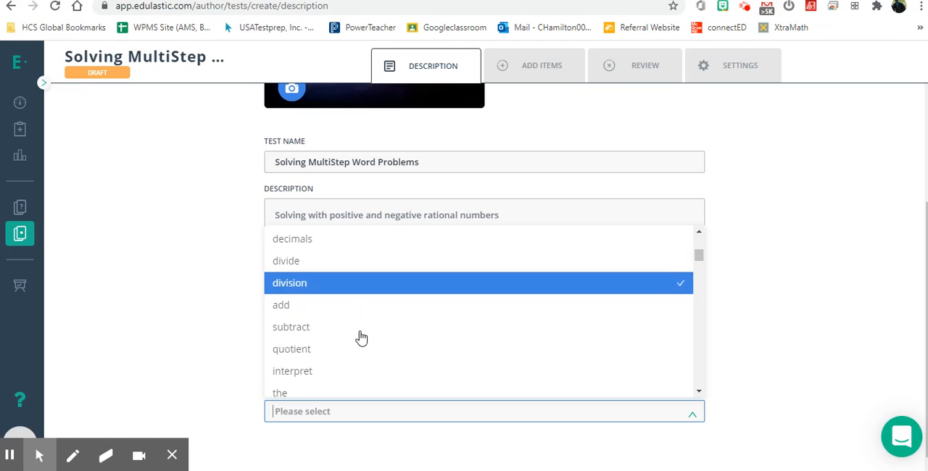
{"action": "scroll", "coordinate": [360, 338], "scroll_direction": "down", "scroll_amount": 3}
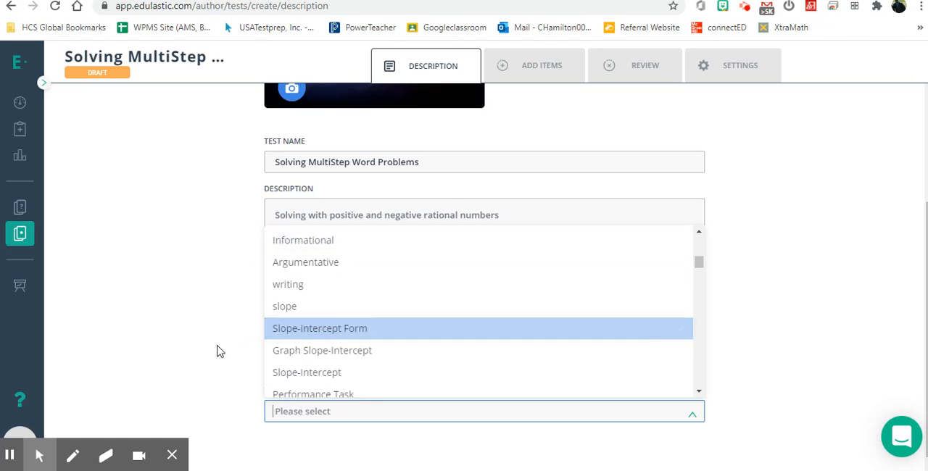
{"action": "left_click", "coordinate": [193, 363]}
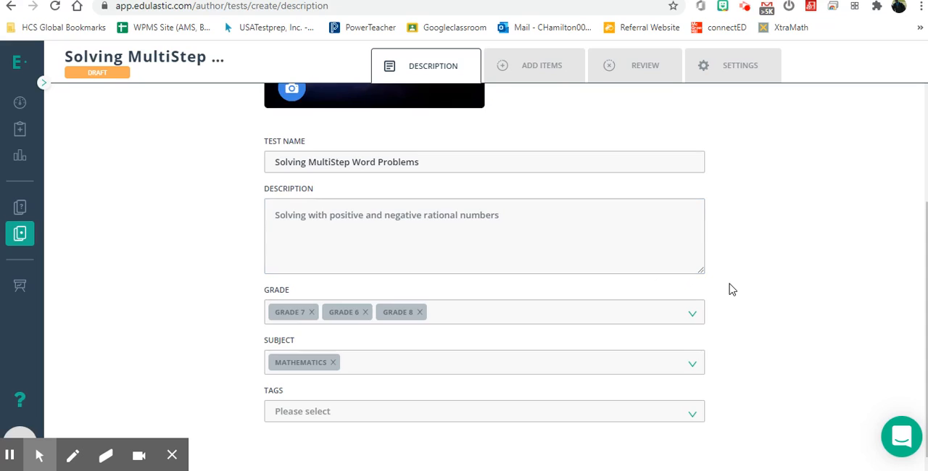
Go to adding items to the test and remove Grade 8 and Grade 6 from the question filters.
{"action": "scroll", "coordinate": [731, 290], "scroll_direction": "up", "scroll_amount": 3}
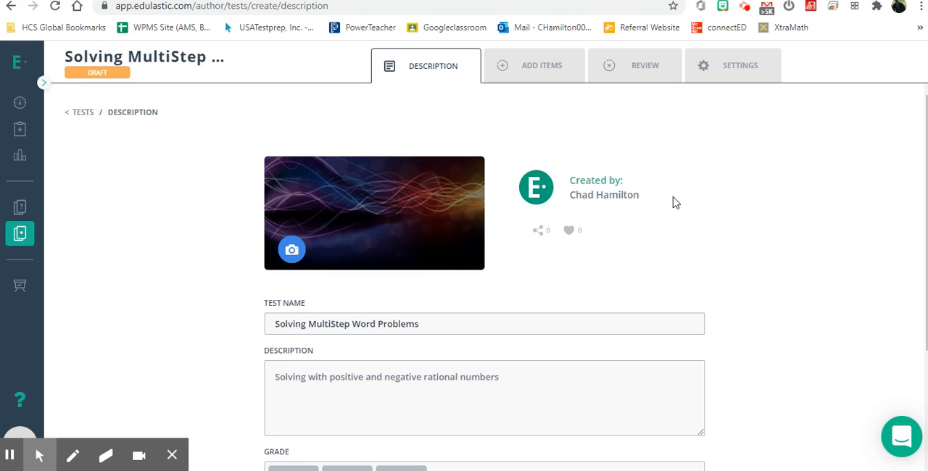
{"action": "left_click", "coordinate": [550, 73]}
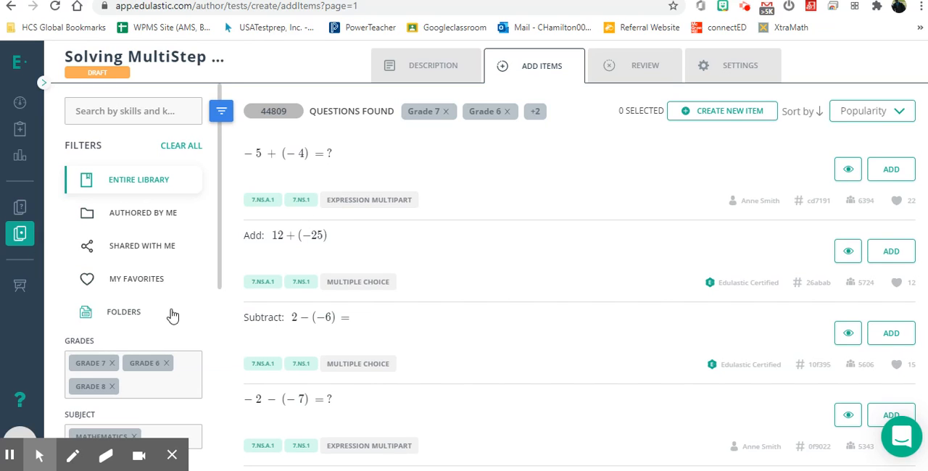
{"action": "scroll", "coordinate": [172, 314], "scroll_direction": "down", "scroll_amount": 3}
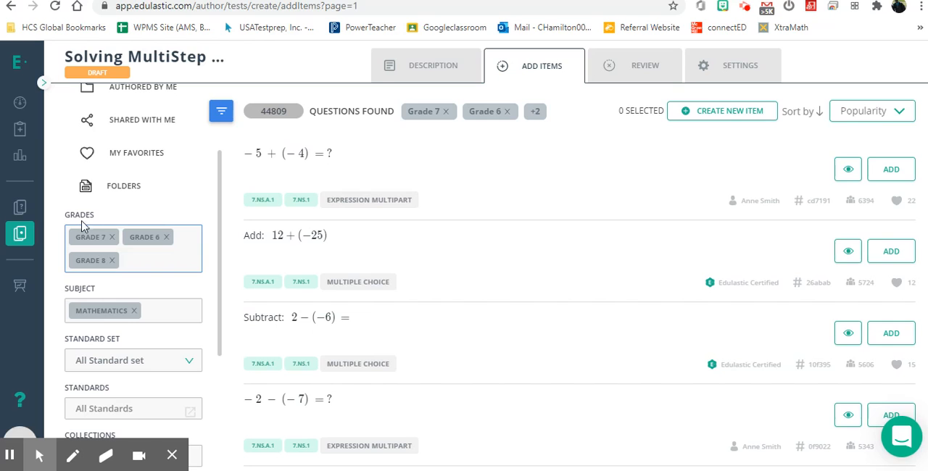
{"action": "left_click", "coordinate": [113, 262]}
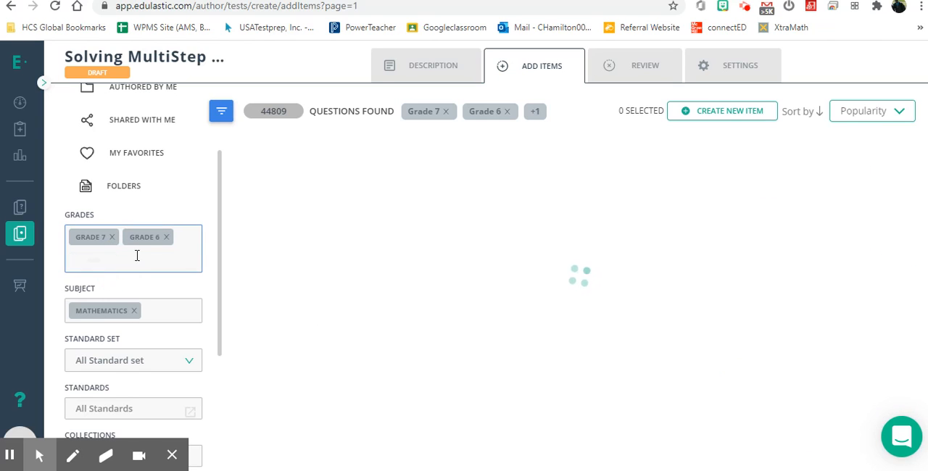
{"action": "left_click", "coordinate": [167, 241]}
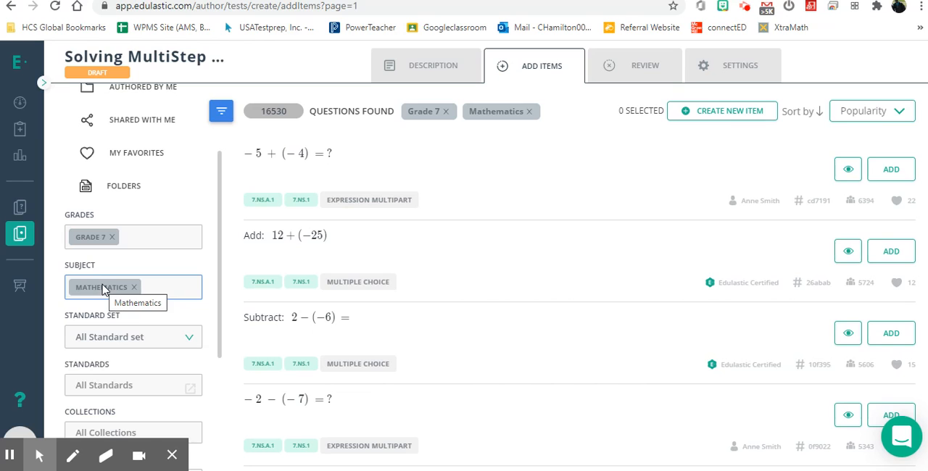
Filter the questions by the Math - Common Core standard set and standard 7.EE.B.3.
{"action": "left_click", "coordinate": [186, 335]}
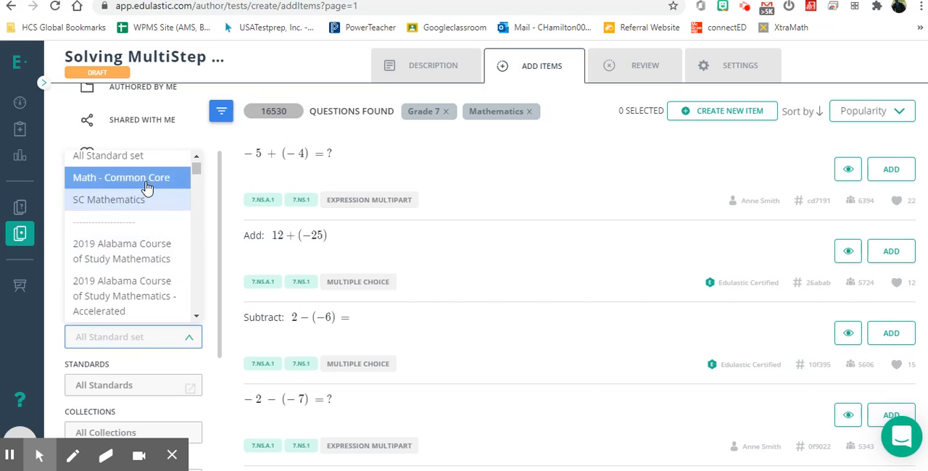
{"action": "left_click", "coordinate": [147, 179]}
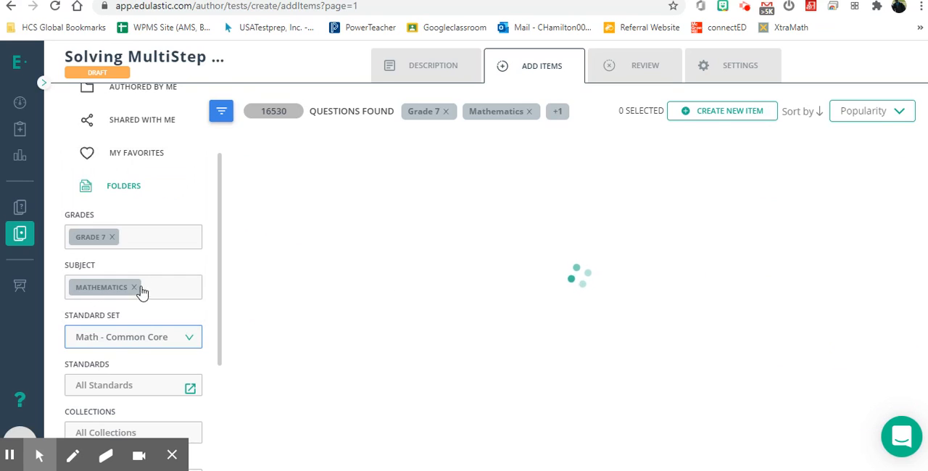
{"action": "scroll", "coordinate": [166, 352], "scroll_direction": "down", "scroll_amount": 1}
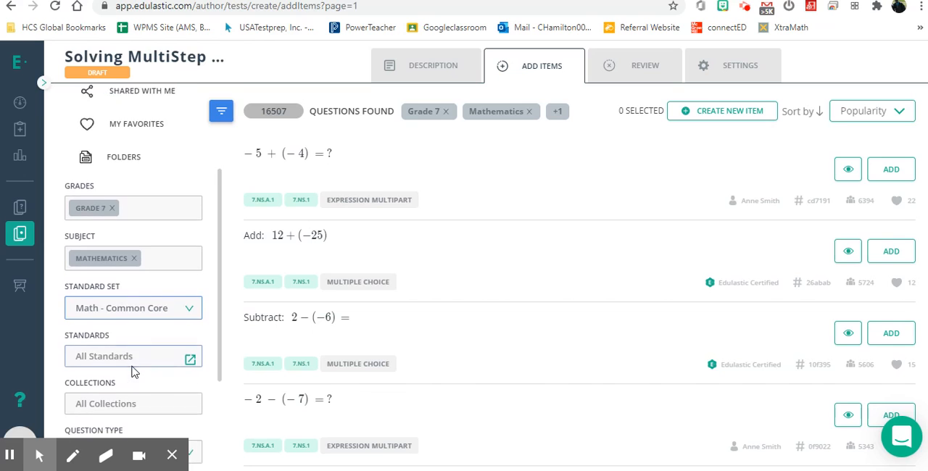
{"action": "left_click", "coordinate": [195, 345]}
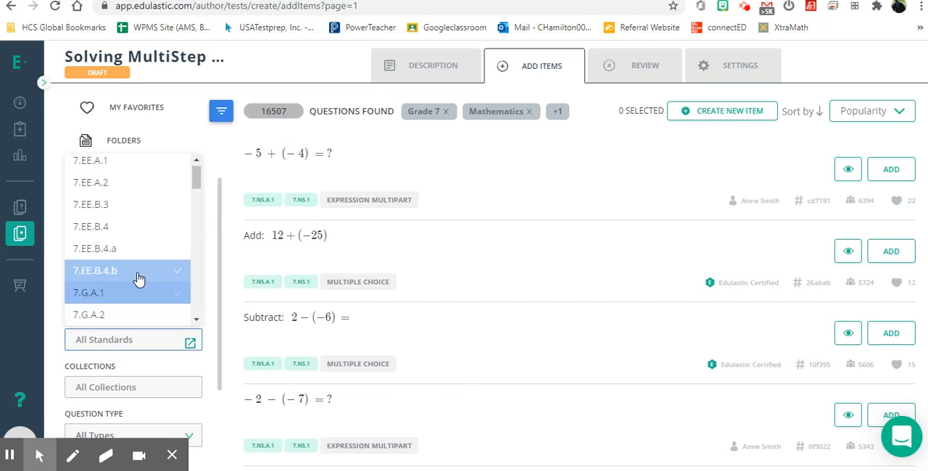
{"action": "left_click", "coordinate": [116, 214]}
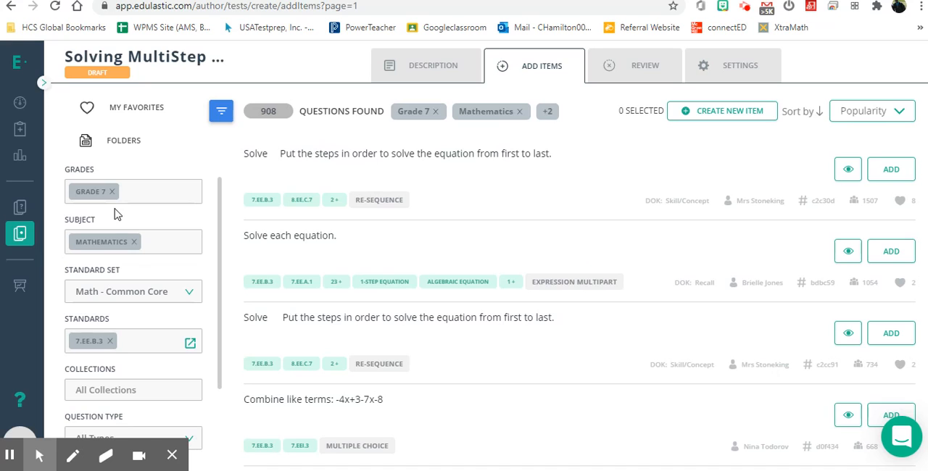
Review the question type filter's options and keep it on All Types.
{"action": "scroll", "coordinate": [153, 338], "scroll_direction": "down", "scroll_amount": 1}
{"action": "scroll", "coordinate": [153, 339], "scroll_direction": "down", "scroll_amount": 2}
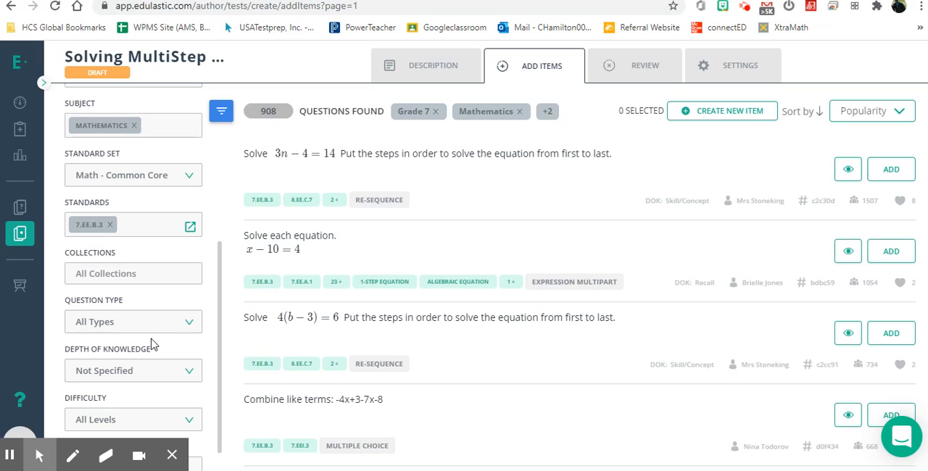
{"action": "left_click", "coordinate": [143, 323]}
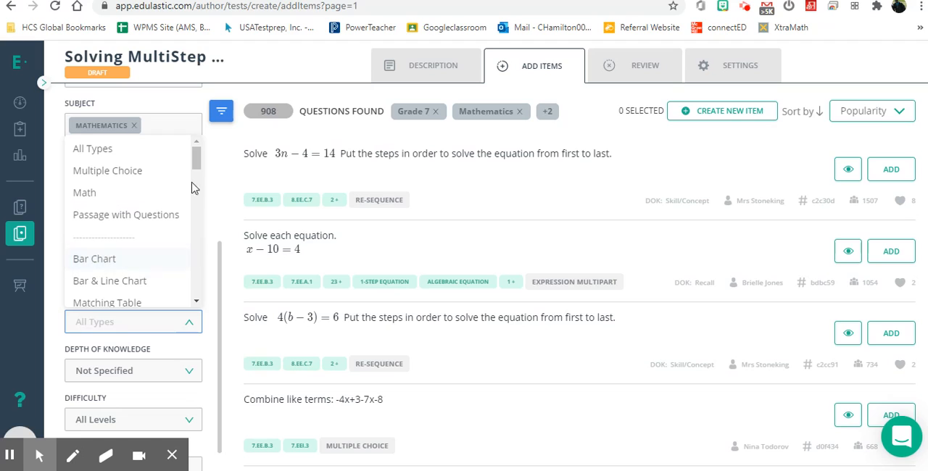
{"action": "mouse_move", "coordinate": [196, 158]}
{"action": "left_mouse_down"}
{"action": "mouse_move", "coordinate": [203, 273]}
{"action": "mouse_move", "coordinate": [197, 154]}
{"action": "left_mouse_up"}
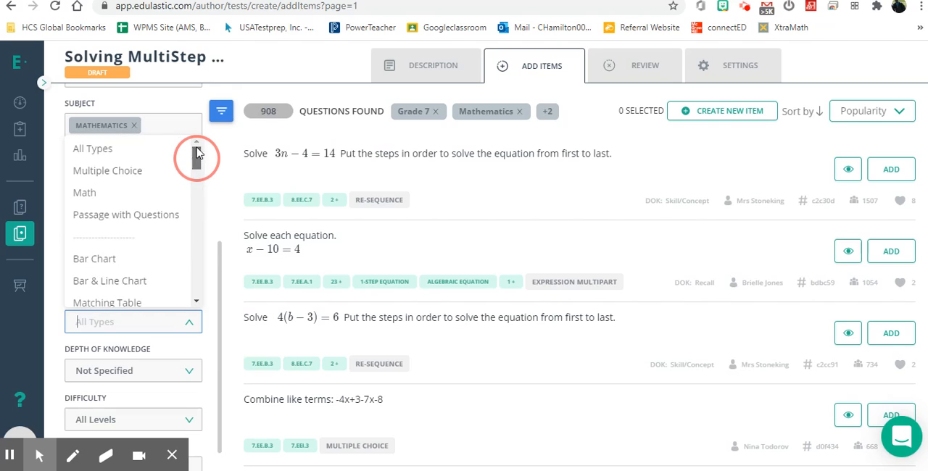
{"action": "left_click", "coordinate": [120, 161]}
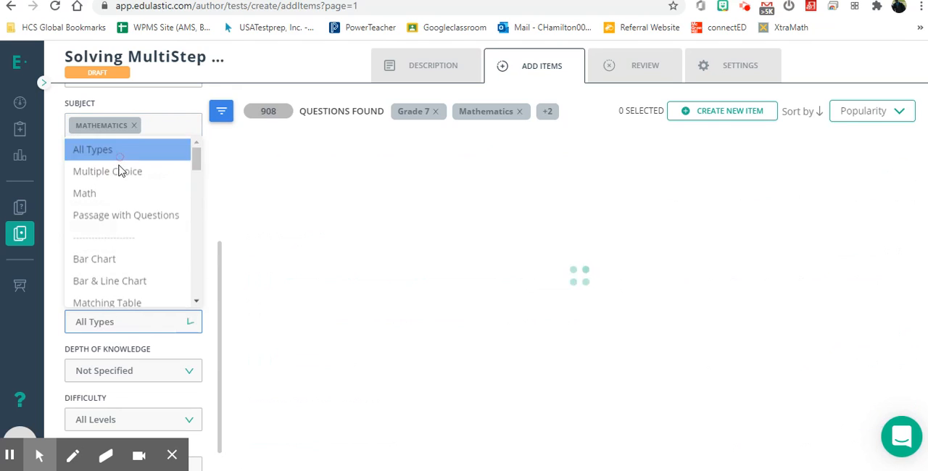
Review the depth of knowledge and difficulty filter options without changing either setting.
{"action": "scroll", "coordinate": [163, 345], "scroll_direction": "down", "scroll_amount": 1}
{"action": "left_click", "coordinate": [171, 343]}
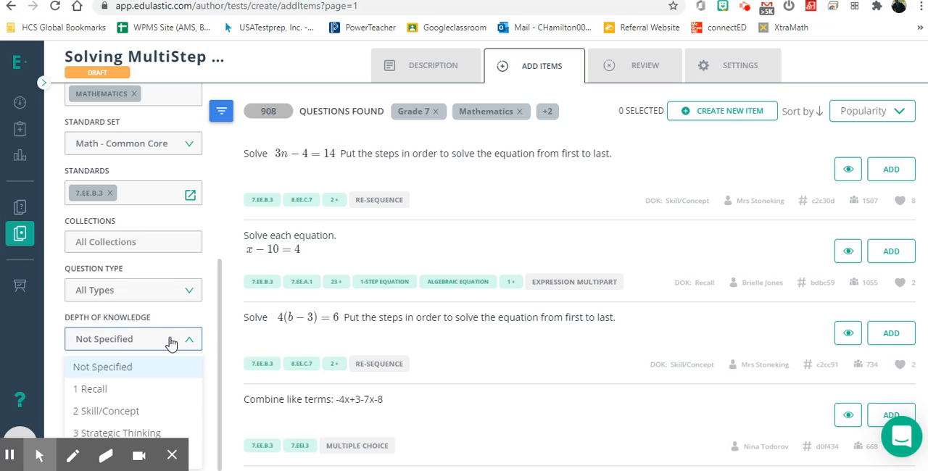
{"action": "left_click", "coordinate": [215, 265]}
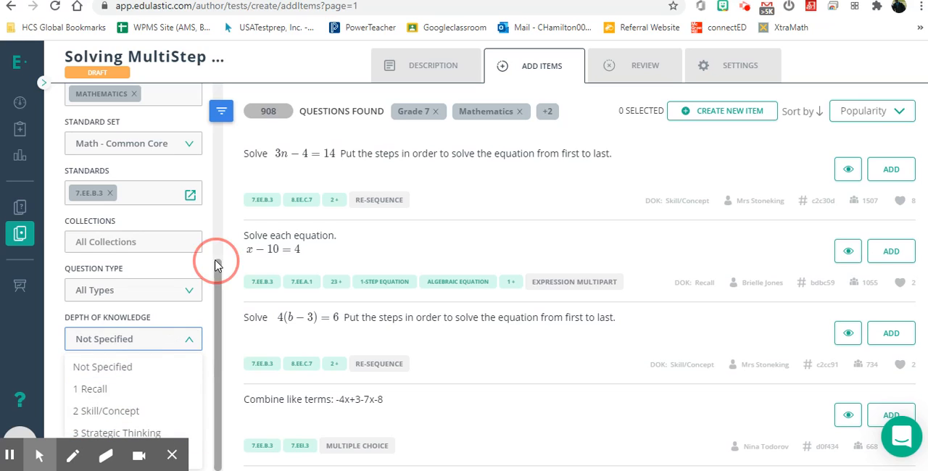
{"action": "left_click", "coordinate": [161, 338]}
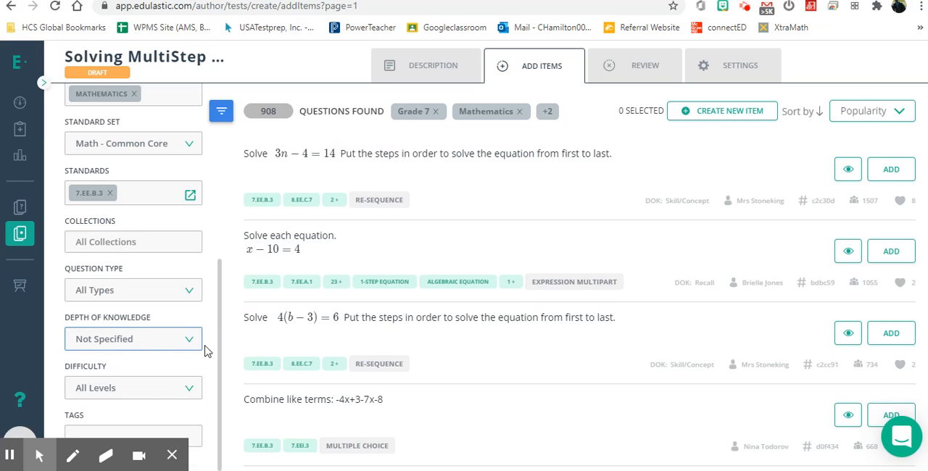
{"action": "left_click", "coordinate": [143, 388]}
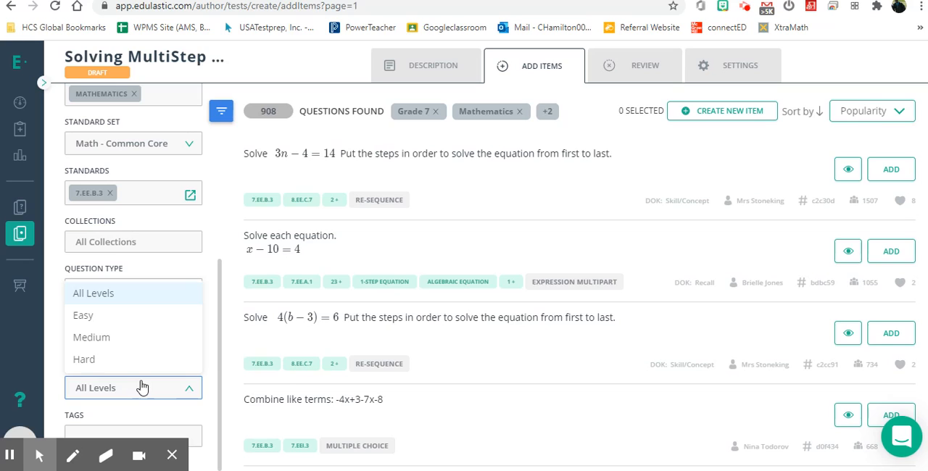
{"action": "left_click", "coordinate": [221, 230]}
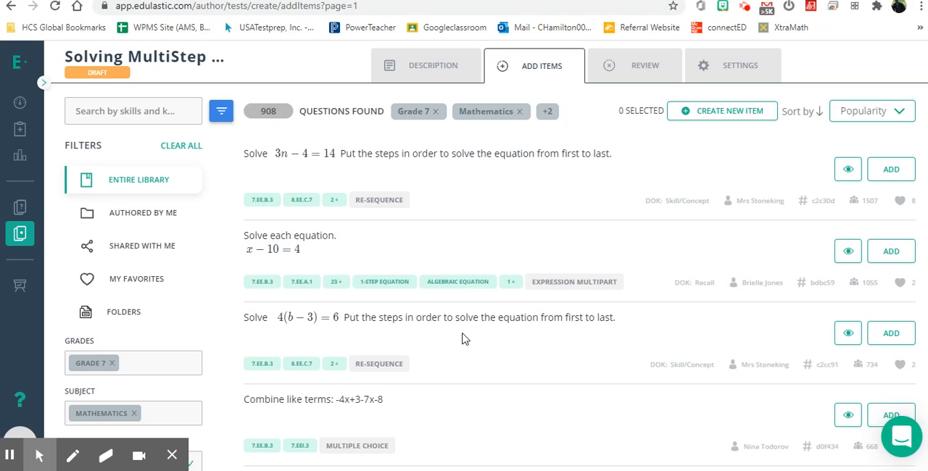
Browse the filtered 7.EE.B.3 questions for multistep word problems suitable for the test.
{"action": "scroll", "coordinate": [464, 338], "scroll_direction": "down", "scroll_amount": 1}
{"action": "scroll", "coordinate": [512, 393], "scroll_direction": "down", "scroll_amount": 3}
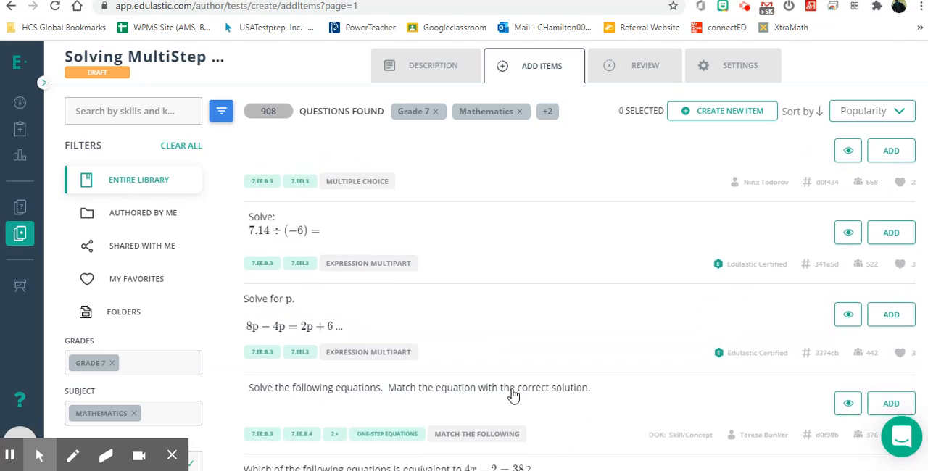
{"action": "scroll", "coordinate": [511, 394], "scroll_direction": "down", "scroll_amount": 1}
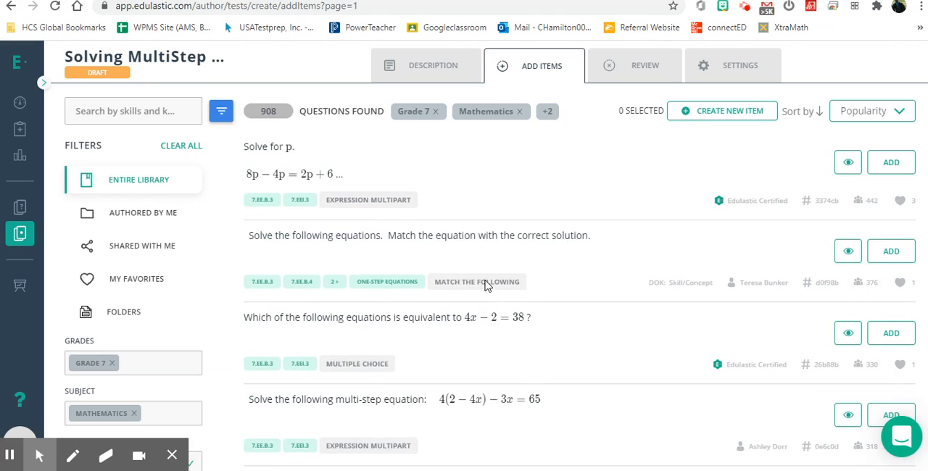
{"action": "scroll", "coordinate": [537, 400], "scroll_direction": "down", "scroll_amount": 2}
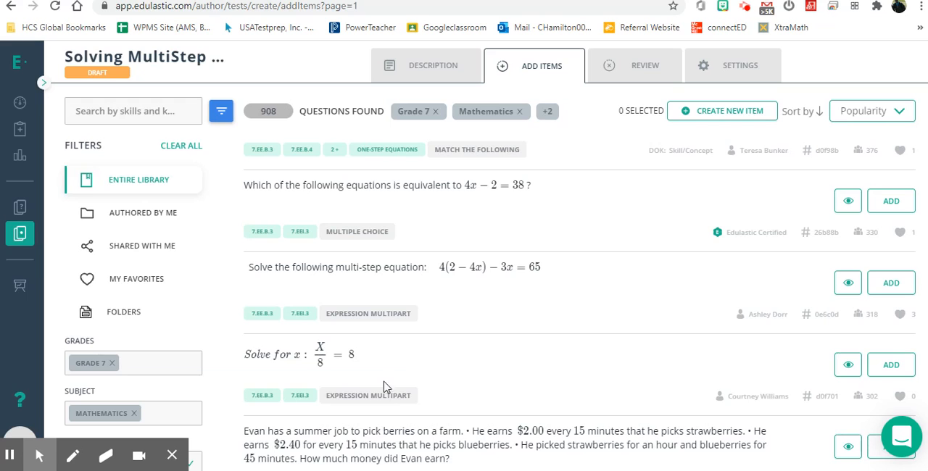
{"action": "scroll", "coordinate": [453, 416], "scroll_direction": "down", "scroll_amount": 4}
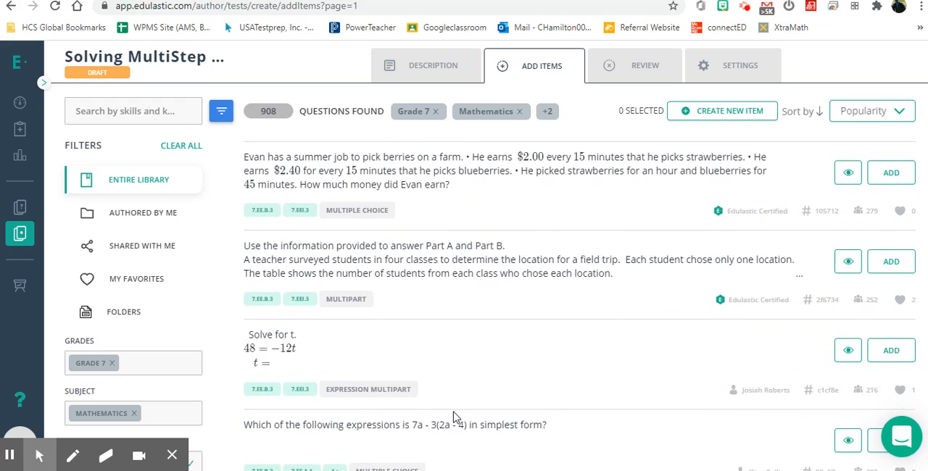
{"action": "scroll", "coordinate": [454, 416], "scroll_direction": "down", "scroll_amount": 4}
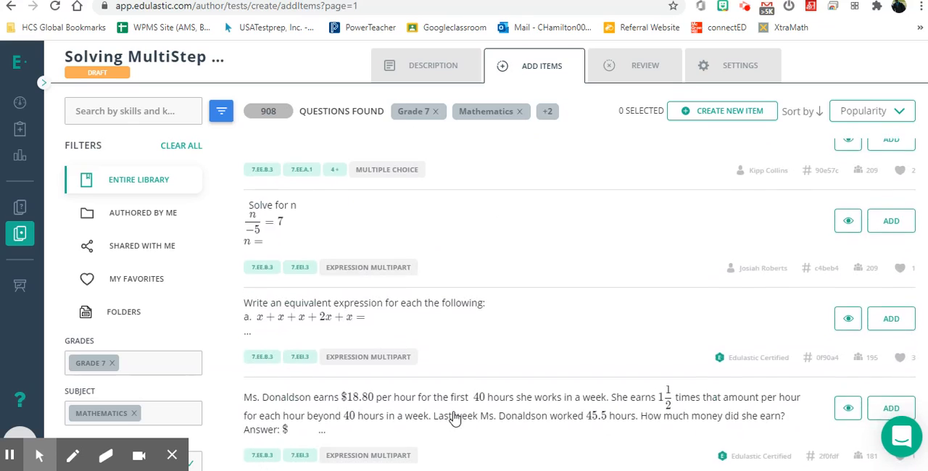
{"action": "scroll", "coordinate": [455, 417], "scroll_direction": "down", "scroll_amount": 2}
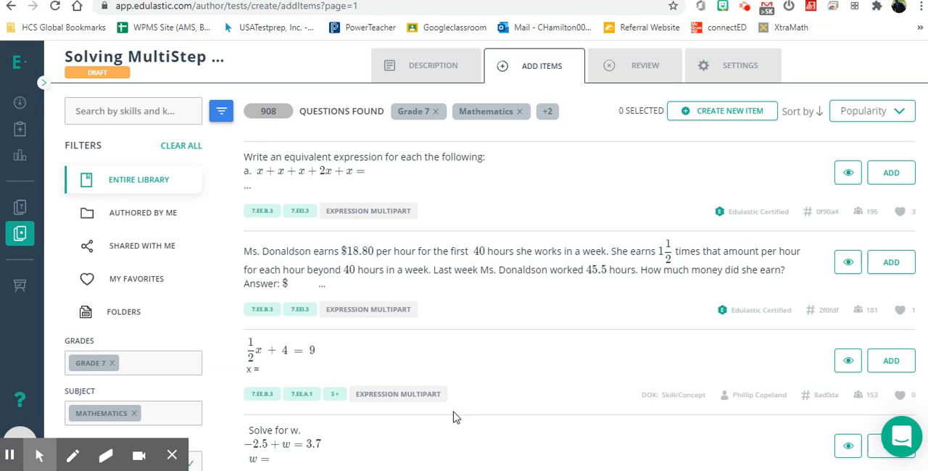
Review the sorting options for the filtered 7.EE.B.3 questions and keep the list sorted by Popularity.
{"action": "scroll", "coordinate": [455, 406], "scroll_direction": "up", "scroll_amount": 9}
{"action": "scroll", "coordinate": [208, 376], "scroll_direction": "down", "scroll_amount": 2}
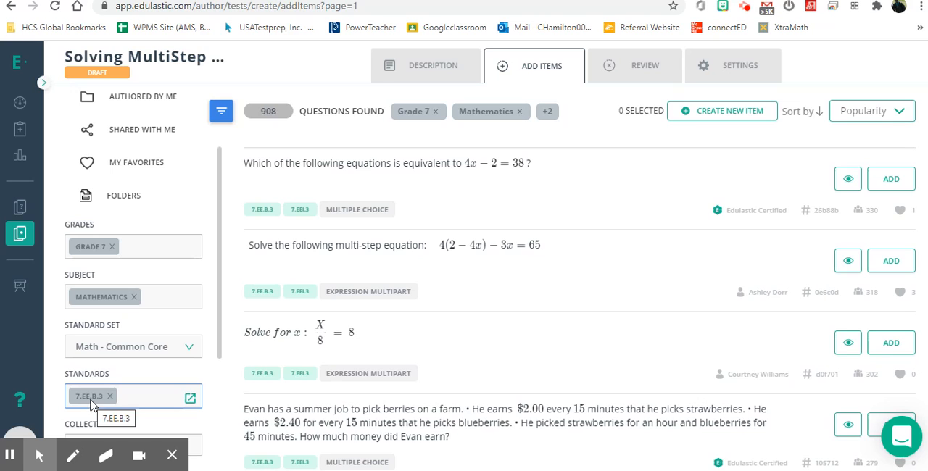
{"action": "scroll", "coordinate": [529, 266], "scroll_direction": "up", "scroll_amount": 5}
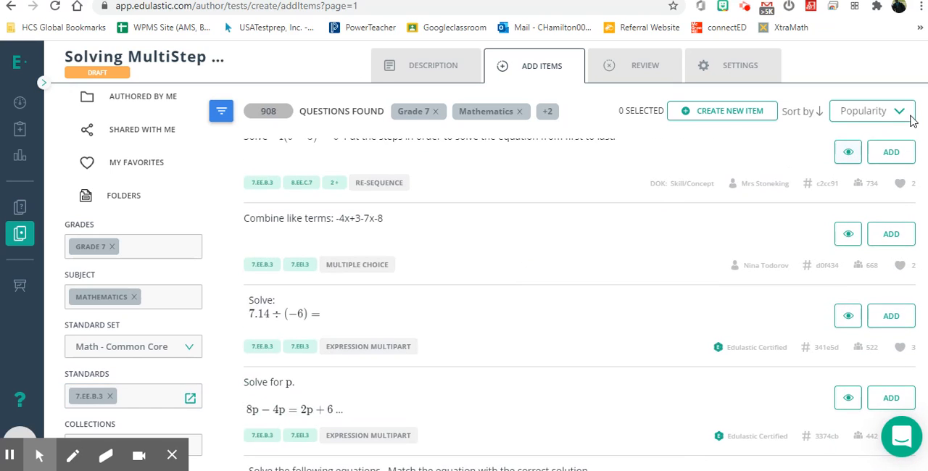
{"action": "left_click", "coordinate": [911, 120]}
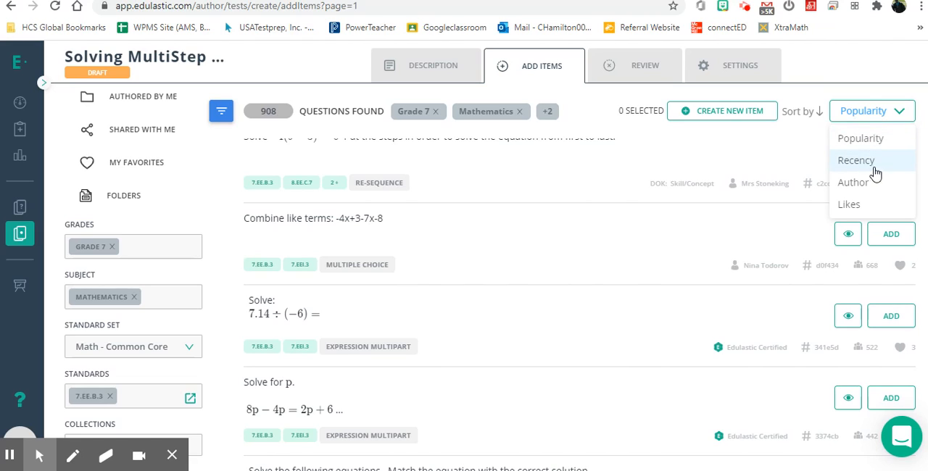
{"action": "left_click", "coordinate": [780, 142]}
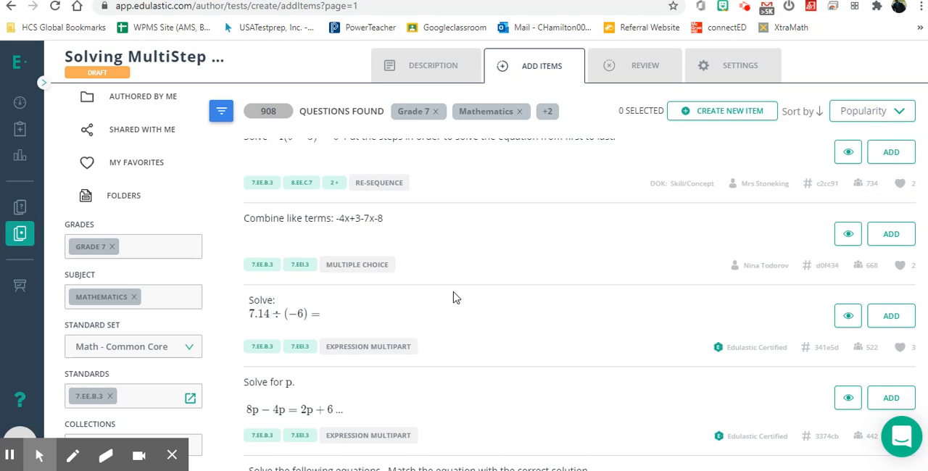
Review the applied search filters and look through the first page of matching Grade 7 questions.
{"action": "scroll", "coordinate": [456, 296], "scroll_direction": "up", "scroll_amount": 2}
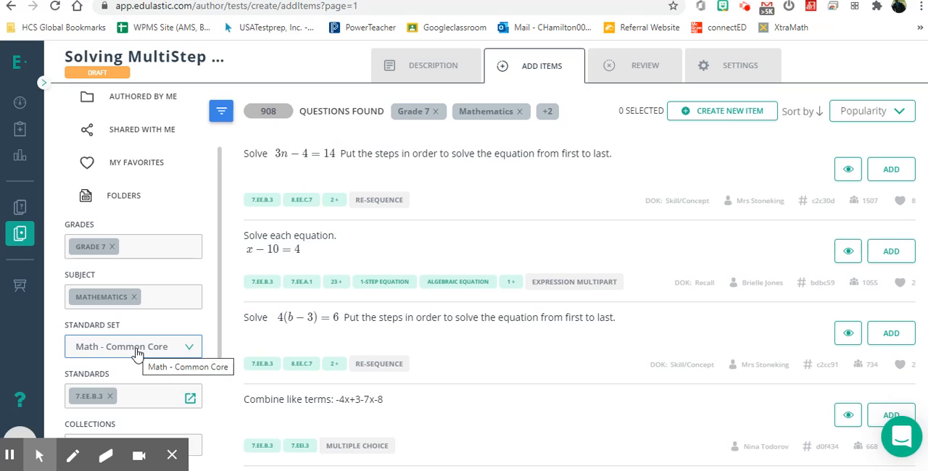
{"action": "scroll", "coordinate": [138, 353], "scroll_direction": "down", "scroll_amount": 2}
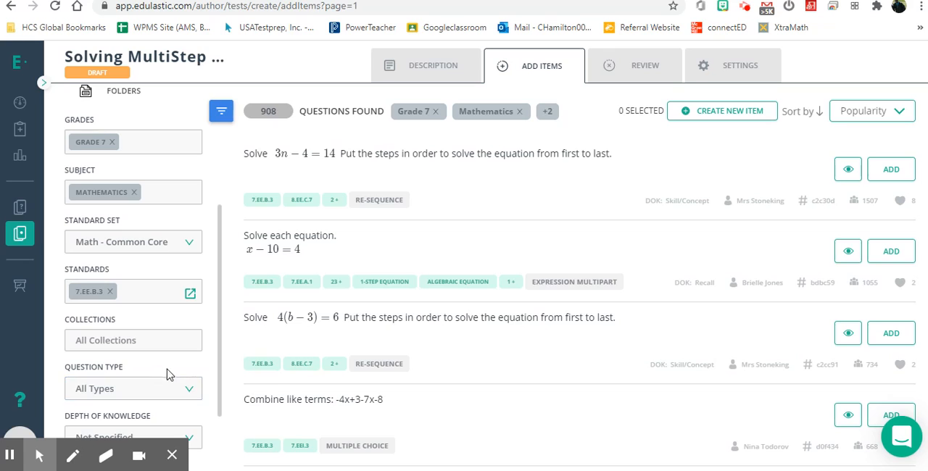
{"action": "scroll", "coordinate": [168, 373], "scroll_direction": "down", "scroll_amount": 2}
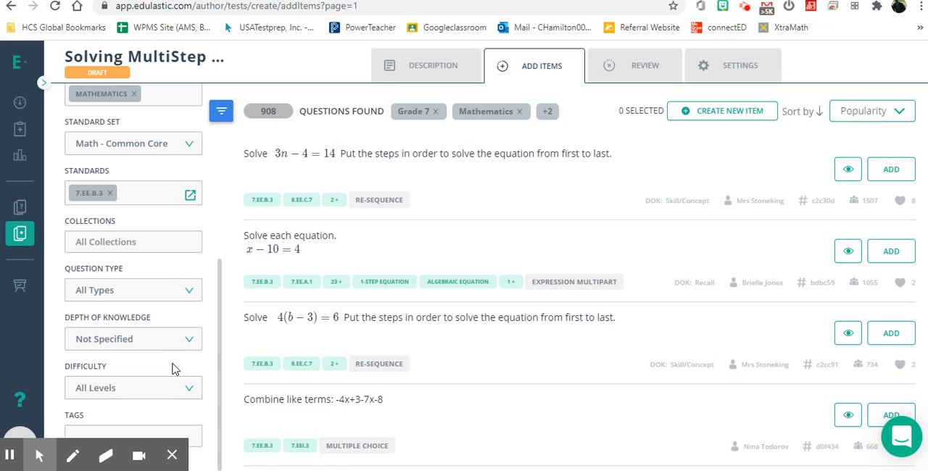
{"action": "scroll", "coordinate": [172, 370], "scroll_direction": "up", "scroll_amount": 5}
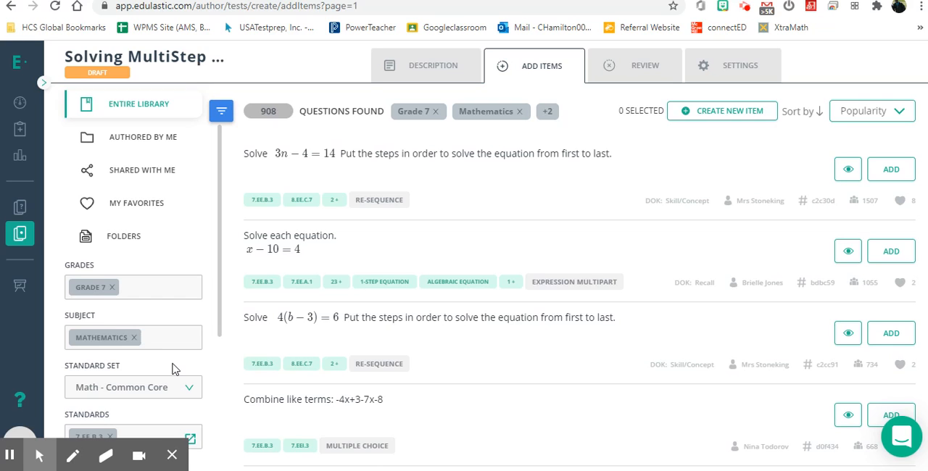
{"action": "scroll", "coordinate": [478, 340], "scroll_direction": "down", "scroll_amount": 2}
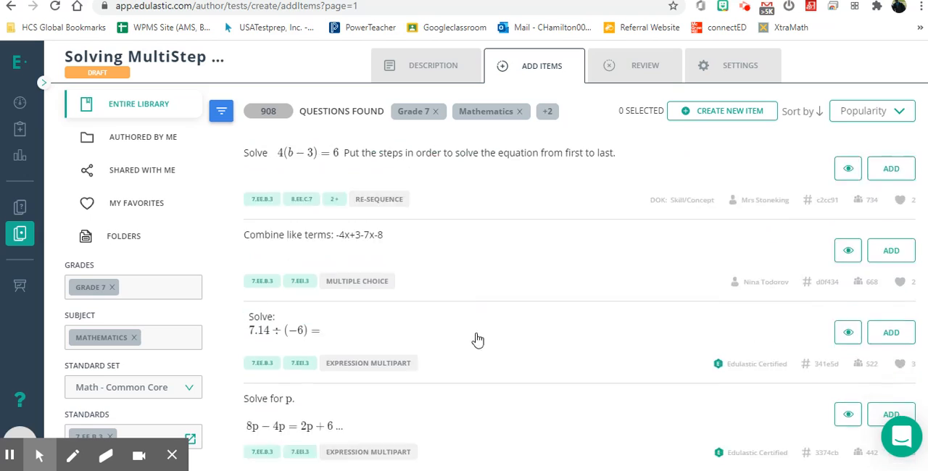
{"action": "scroll", "coordinate": [478, 340], "scroll_direction": "down", "scroll_amount": 4}
{"action": "scroll", "coordinate": [477, 337], "scroll_direction": "up", "scroll_amount": 6}
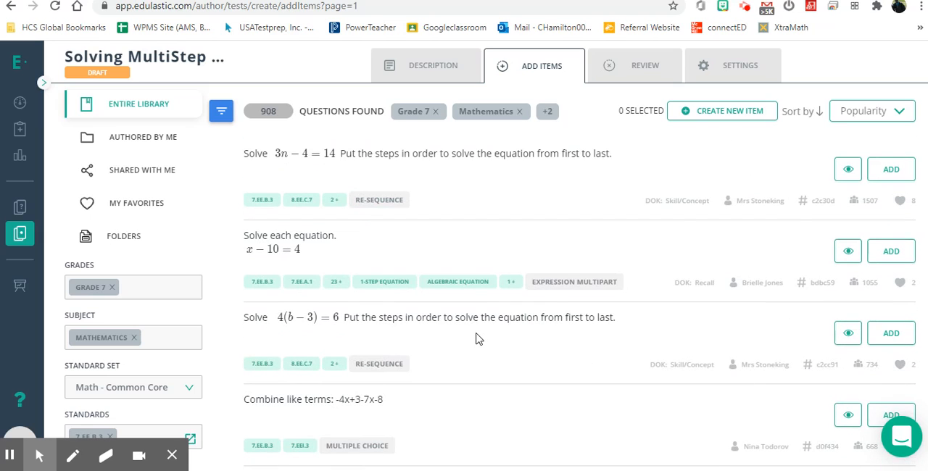
{"action": "scroll", "coordinate": [476, 338], "scroll_direction": "down", "scroll_amount": 10}
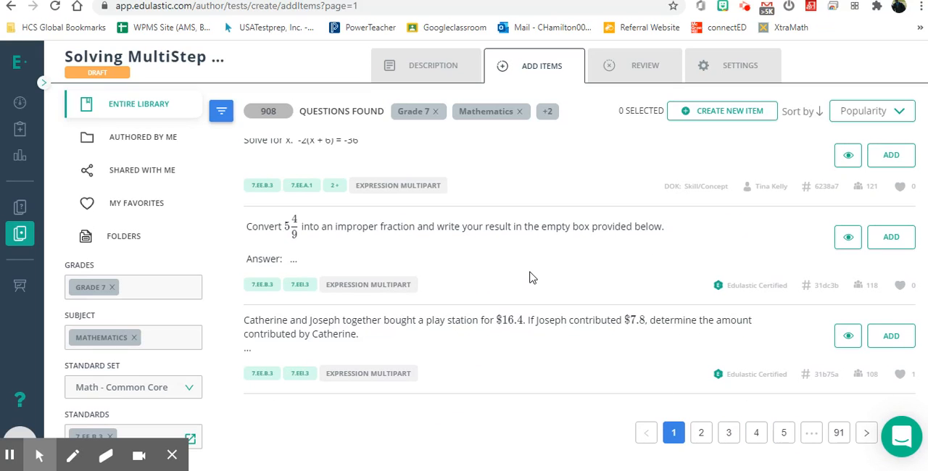
{"action": "scroll", "coordinate": [532, 278], "scroll_direction": "up", "scroll_amount": 3}
{"action": "scroll", "coordinate": [532, 278], "scroll_direction": "up", "scroll_amount": 15}
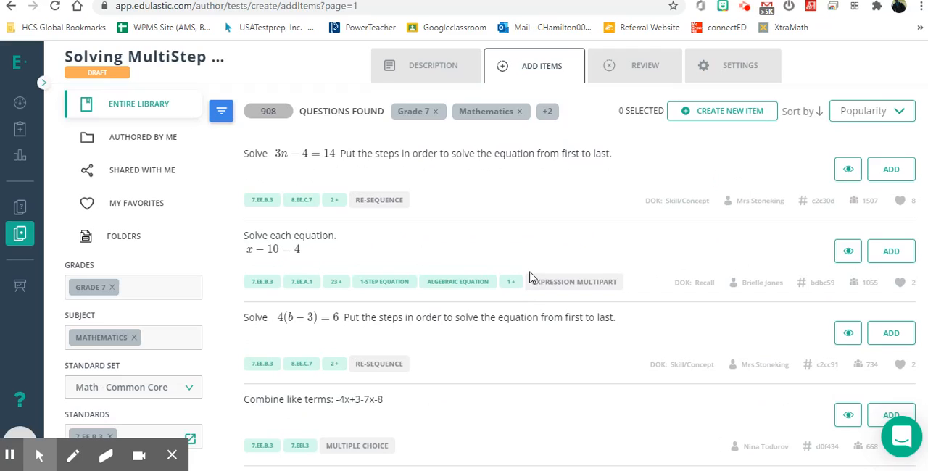
Preview the re-sequence question on solving 3n − 4 = 14, examine its details, and close the preview.
{"action": "left_click", "coordinate": [459, 156]}
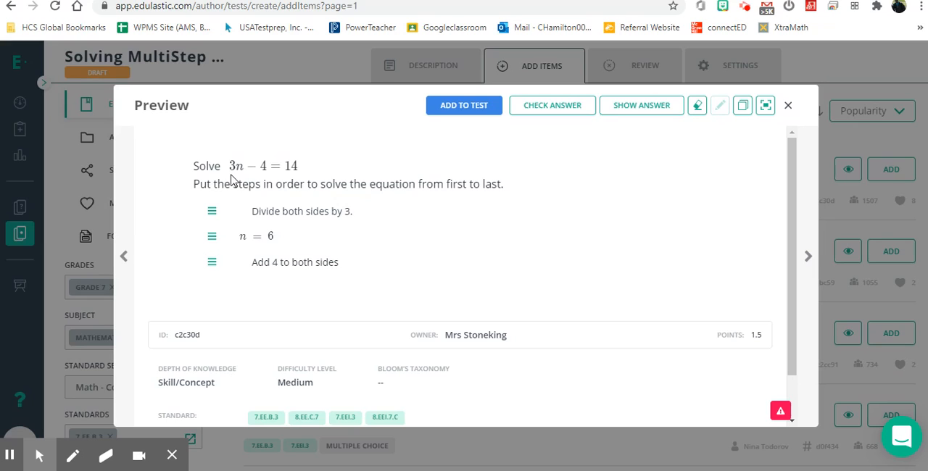
{"action": "scroll", "coordinate": [341, 282], "scroll_direction": "down", "scroll_amount": 1}
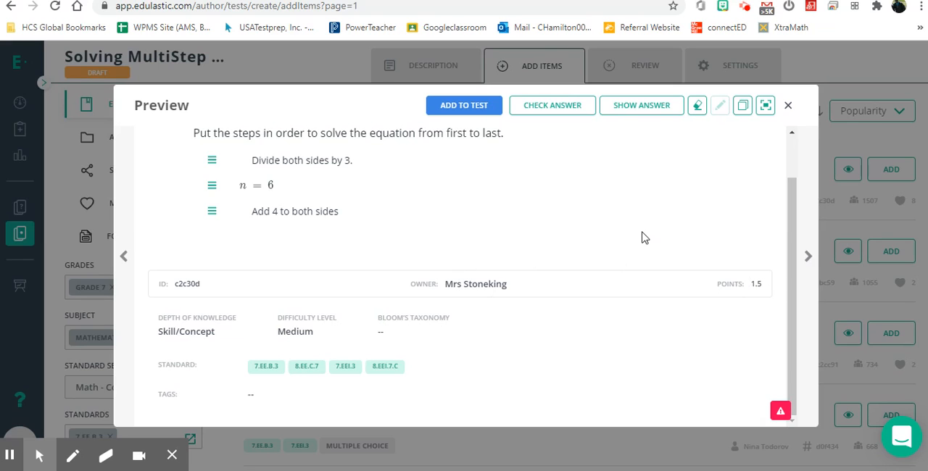
{"action": "scroll", "coordinate": [644, 238], "scroll_direction": "up", "scroll_amount": 1}
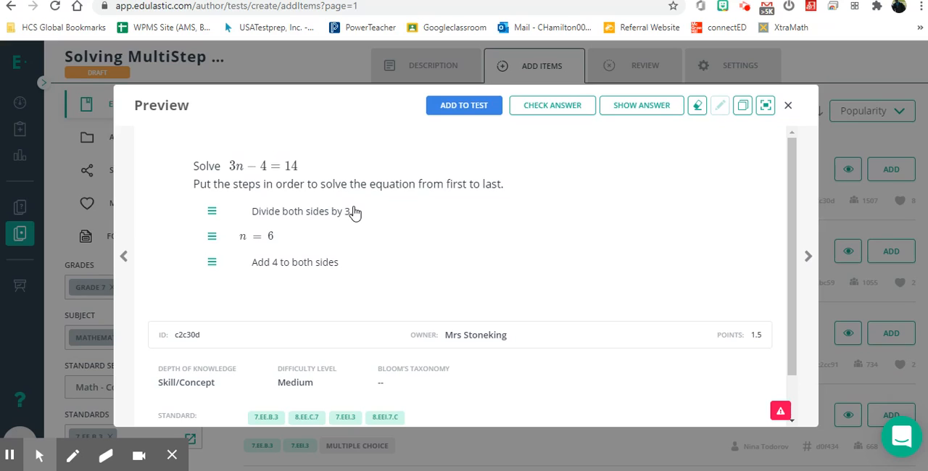
{"action": "left_click", "coordinate": [788, 110]}
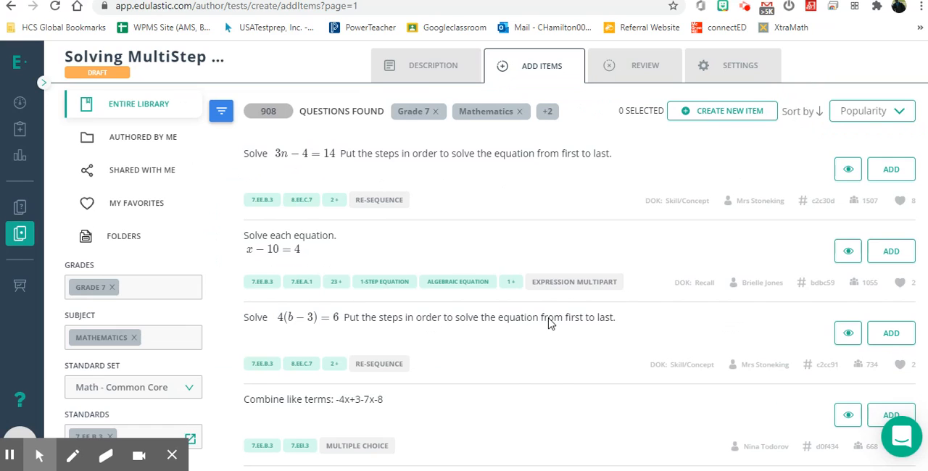
Filter the library questions to the Multiple Choice question type.
{"action": "scroll", "coordinate": [548, 323], "scroll_direction": "down", "scroll_amount": 1}
{"action": "scroll", "coordinate": [548, 324], "scroll_direction": "down", "scroll_amount": 5}
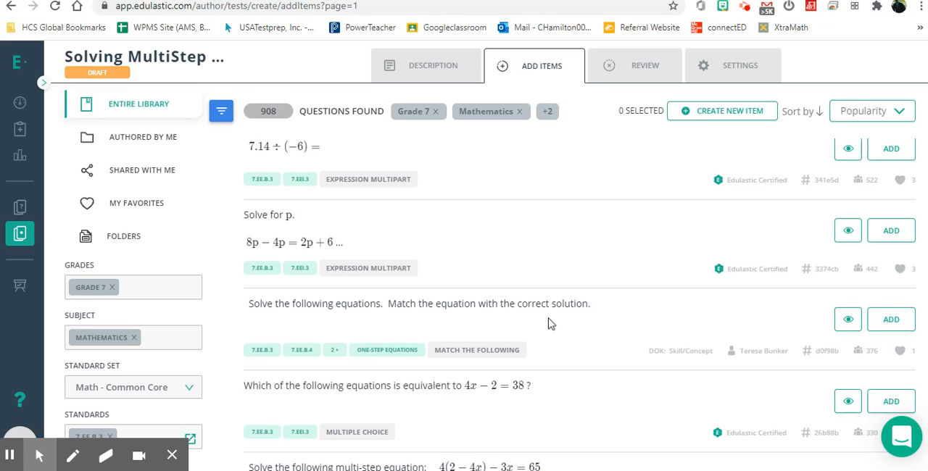
{"action": "scroll", "coordinate": [549, 322], "scroll_direction": "down", "scroll_amount": 4}
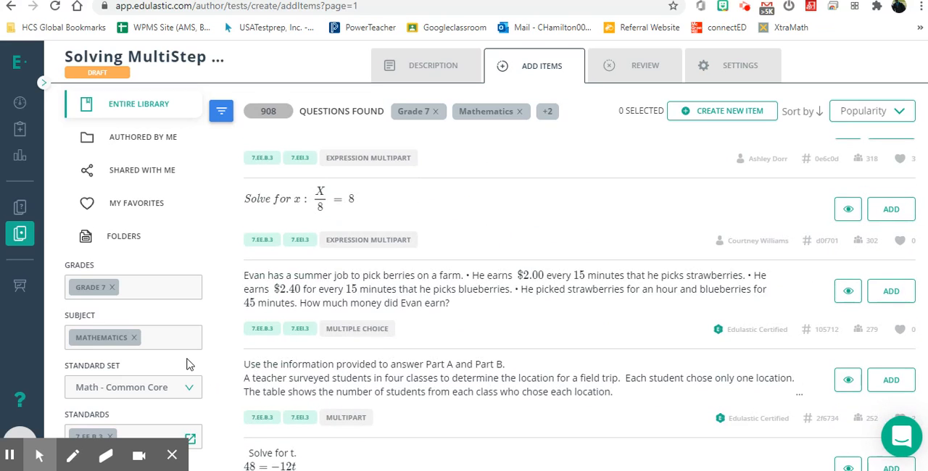
{"action": "scroll", "coordinate": [187, 362], "scroll_direction": "down", "scroll_amount": 3}
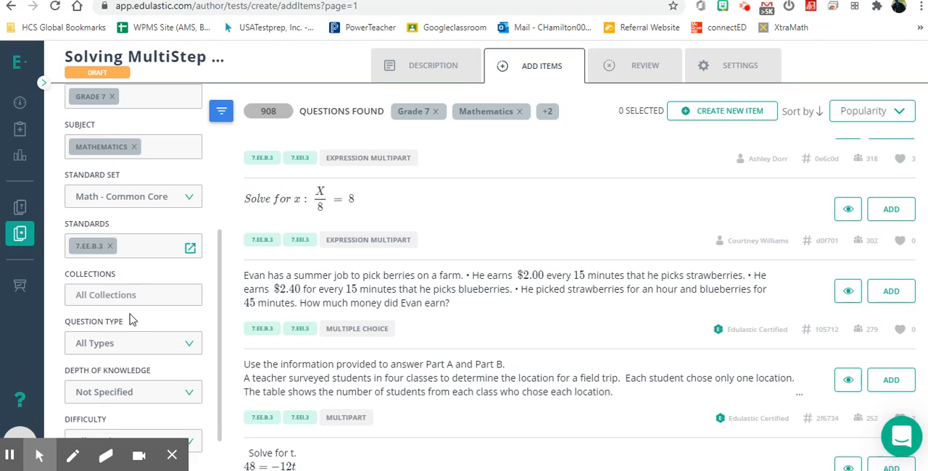
{"action": "left_click", "coordinate": [148, 343]}
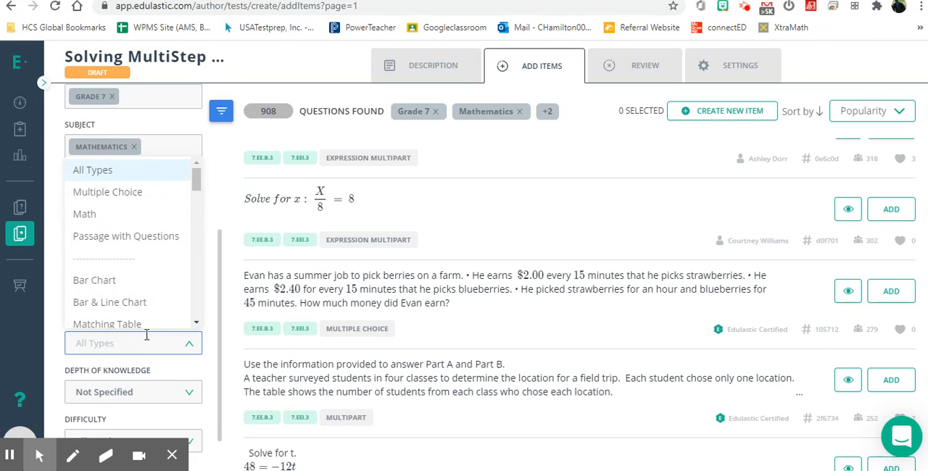
{"action": "left_click", "coordinate": [124, 190]}
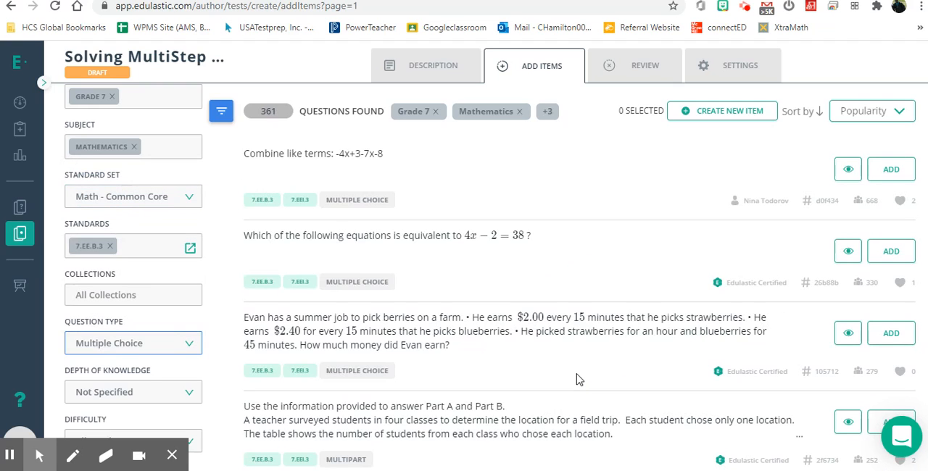
Preview the question asking which equation is equivalent to 4x − 2 = 38, add it to the test, and close the preview.
{"action": "scroll", "coordinate": [578, 379], "scroll_direction": "down", "scroll_amount": 1}
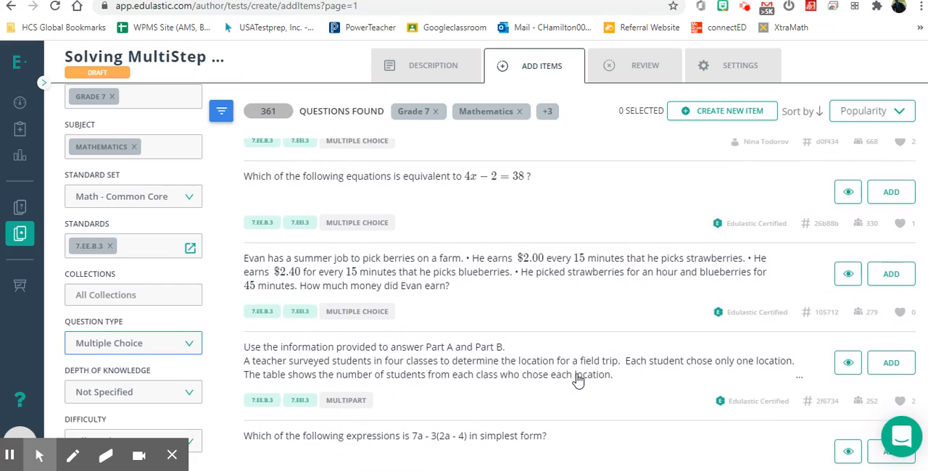
{"action": "left_click", "coordinate": [478, 184]}
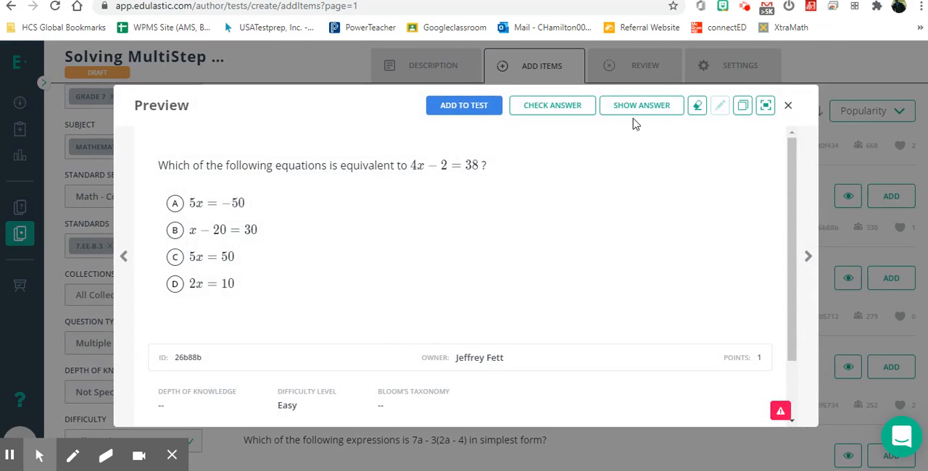
{"action": "left_click", "coordinate": [482, 115]}
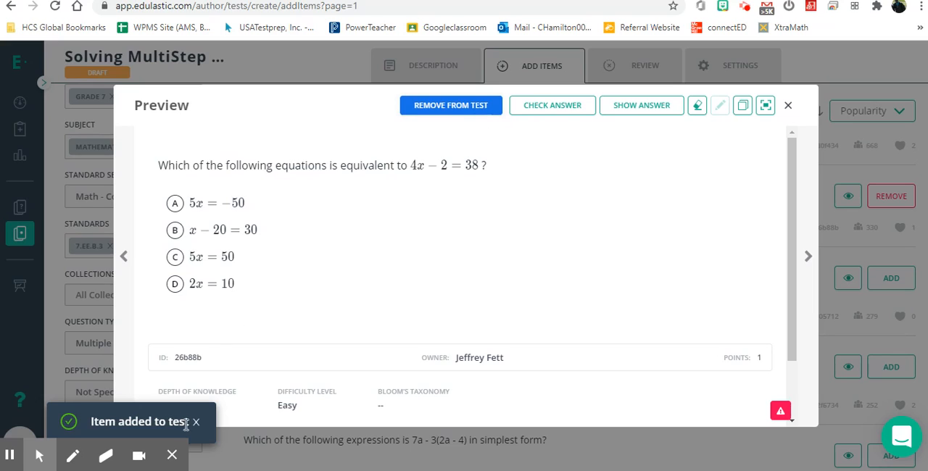
{"action": "left_click", "coordinate": [788, 105]}
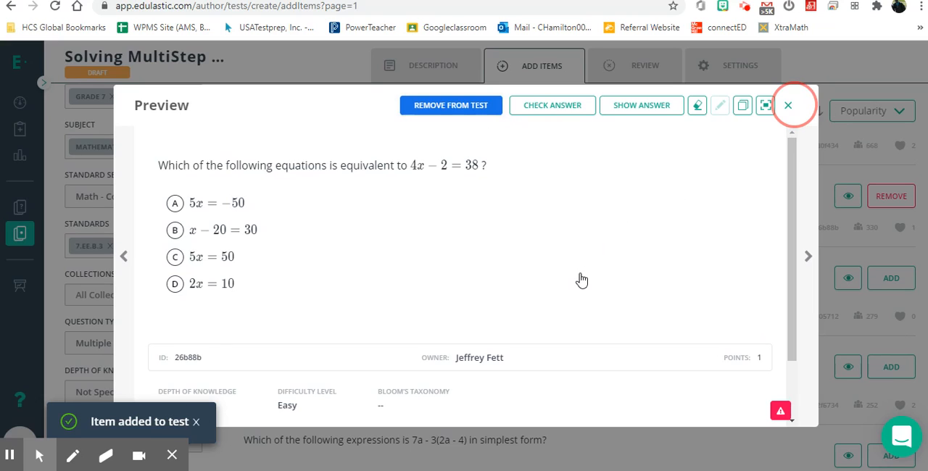
Preview the multiple choice question about a baseball team's amusement park admission costs and clone it as an editable item.
{"action": "scroll", "coordinate": [580, 280], "scroll_direction": "down", "scroll_amount": 3}
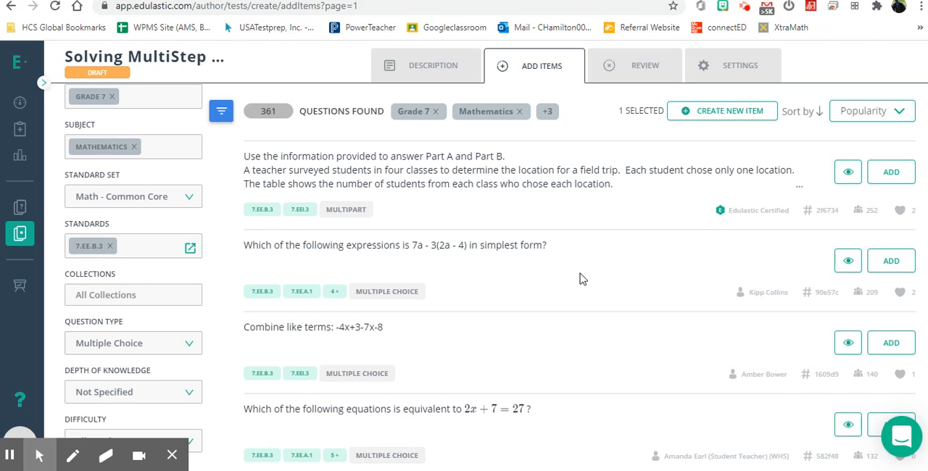
{"action": "scroll", "coordinate": [580, 279], "scroll_direction": "down", "scroll_amount": 3}
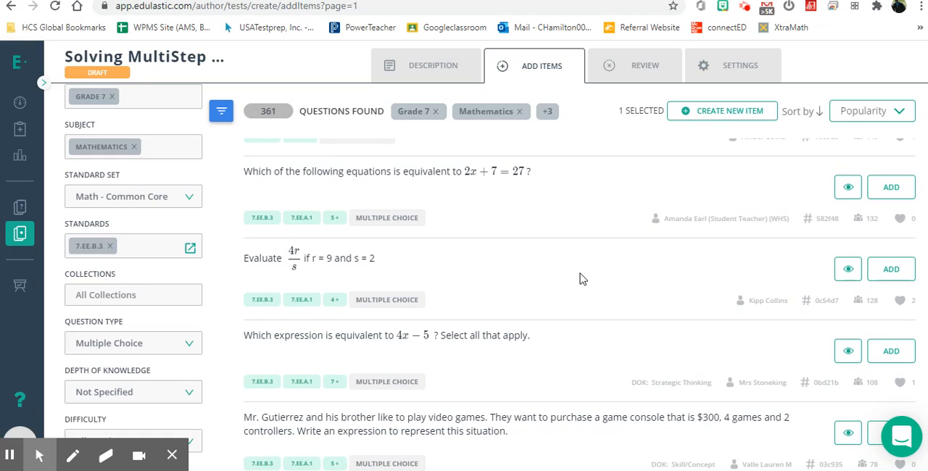
{"action": "scroll", "coordinate": [580, 279], "scroll_direction": "down", "scroll_amount": 2}
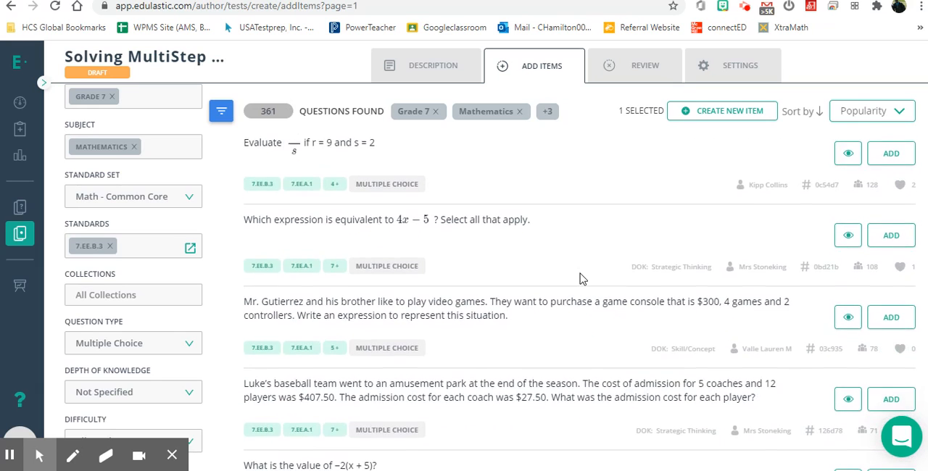
{"action": "left_click", "coordinate": [588, 352]}
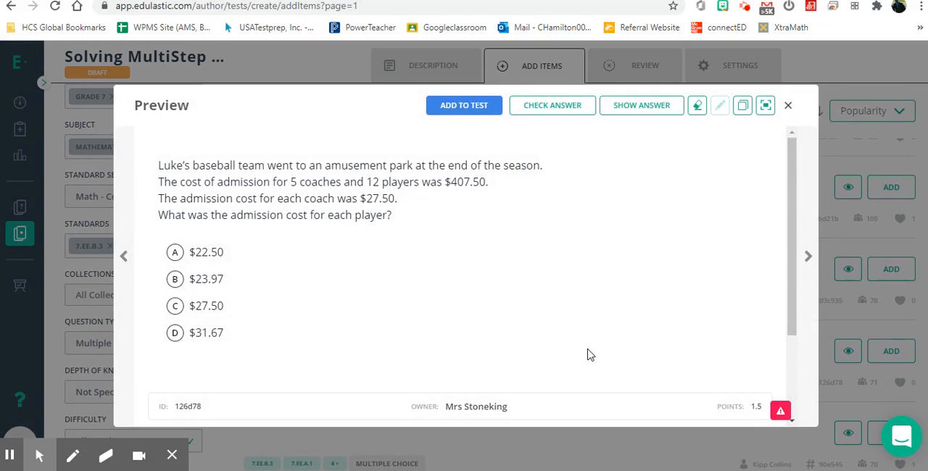
{"action": "scroll", "coordinate": [589, 355], "scroll_direction": "down", "scroll_amount": 3}
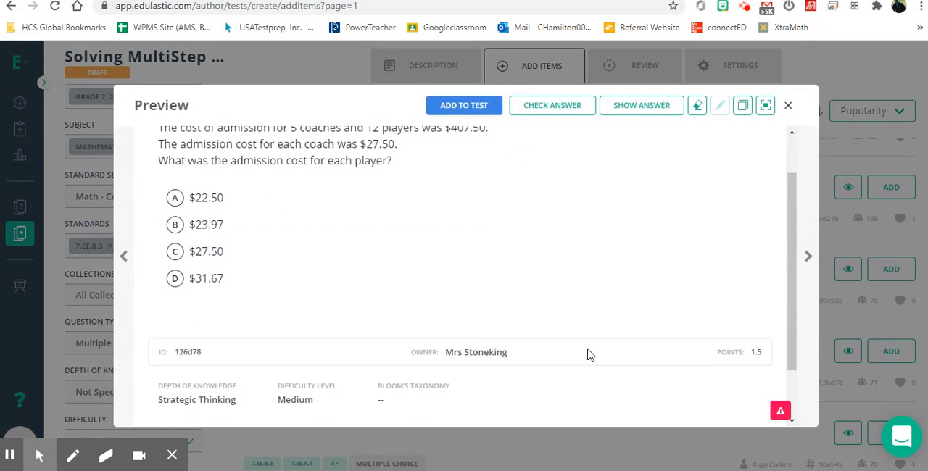
{"action": "scroll", "coordinate": [589, 355], "scroll_direction": "up", "scroll_amount": 2}
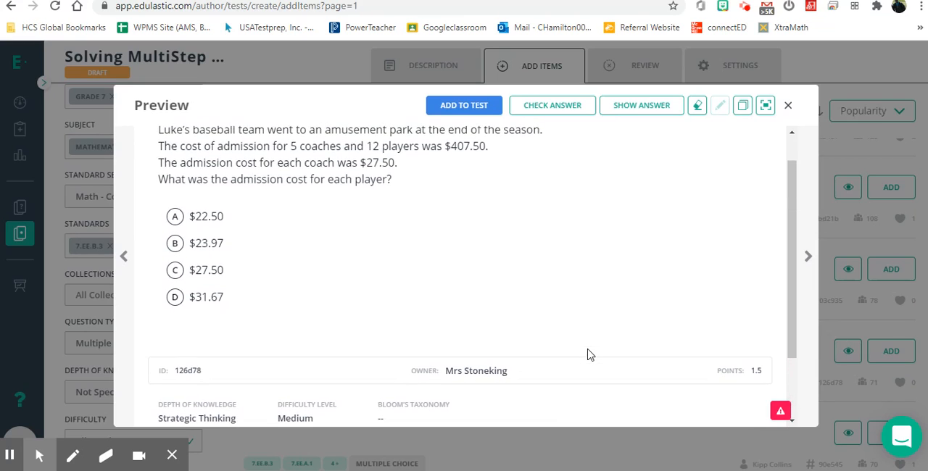
{"action": "scroll", "coordinate": [588, 354], "scroll_direction": "up", "scroll_amount": 1}
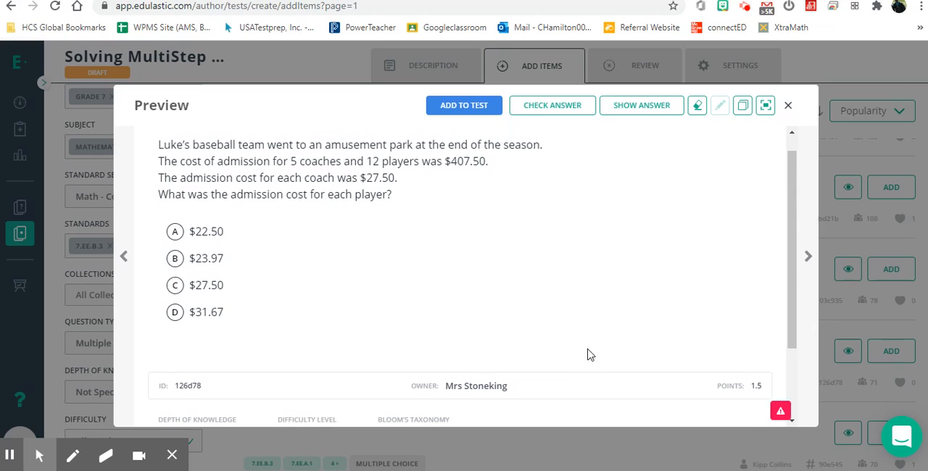
{"action": "scroll", "coordinate": [588, 354], "scroll_direction": "up", "scroll_amount": 1}
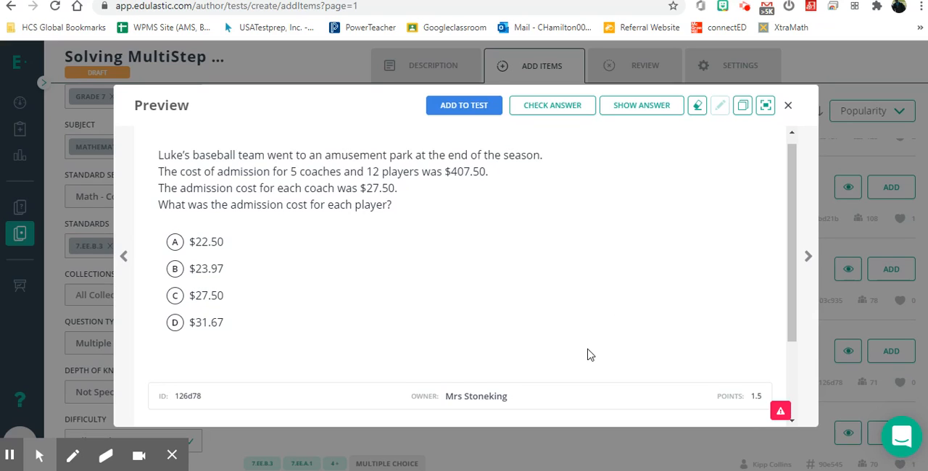
{"action": "left_click", "coordinate": [744, 109]}
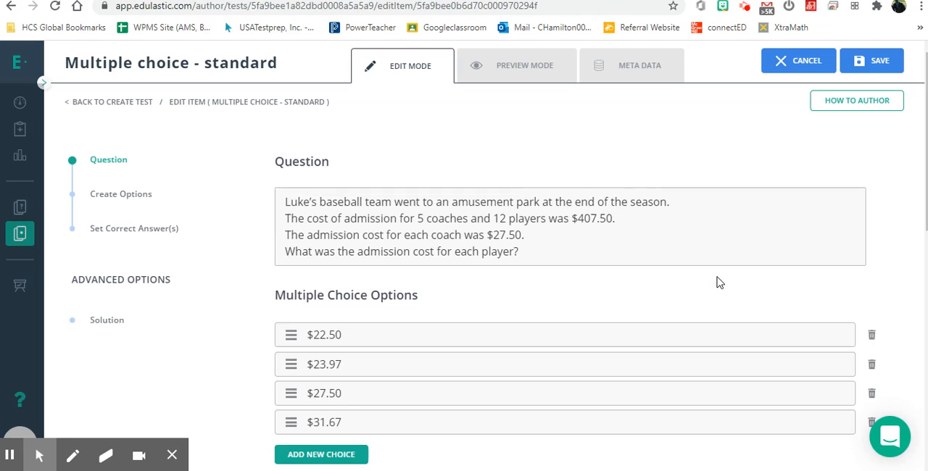
{"action": "scroll", "coordinate": [717, 283], "scroll_direction": "down", "scroll_amount": 2}
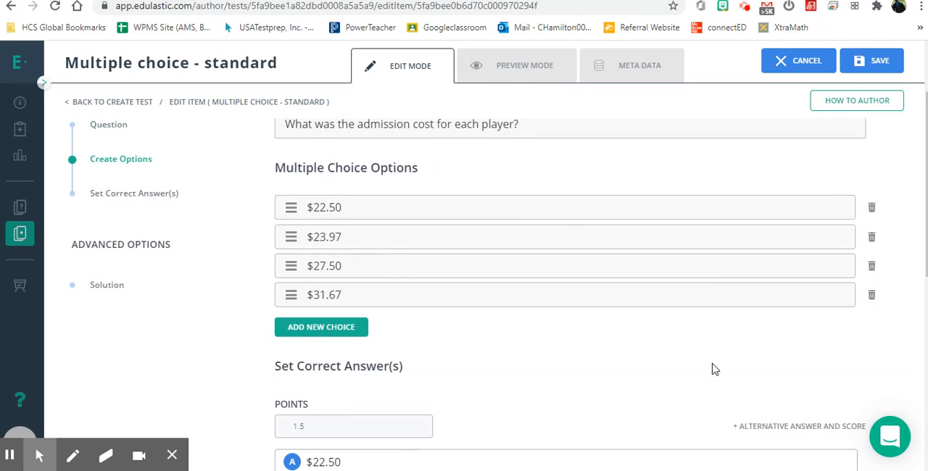
Delete the $27.50 answer choice from the cloned amusement park admission question.
{"action": "scroll", "coordinate": [675, 390], "scroll_direction": "down", "scroll_amount": 1}
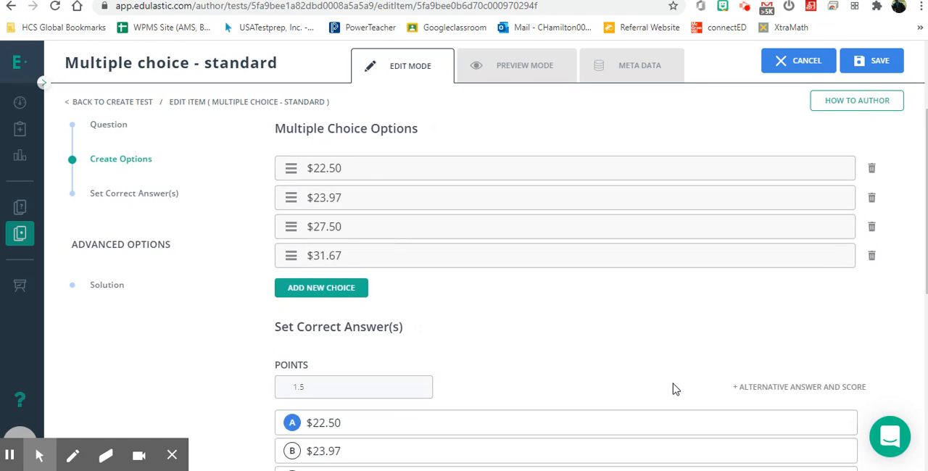
{"action": "scroll", "coordinate": [674, 390], "scroll_direction": "up", "scroll_amount": 1}
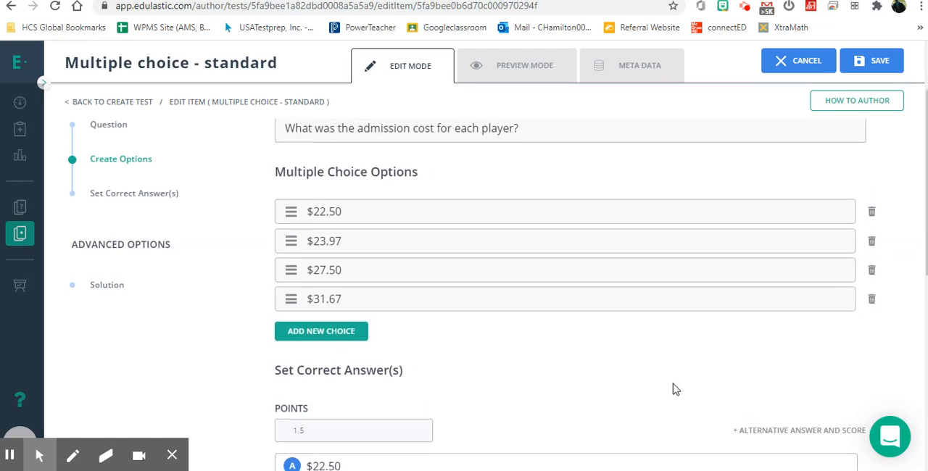
{"action": "left_click", "coordinate": [872, 274]}
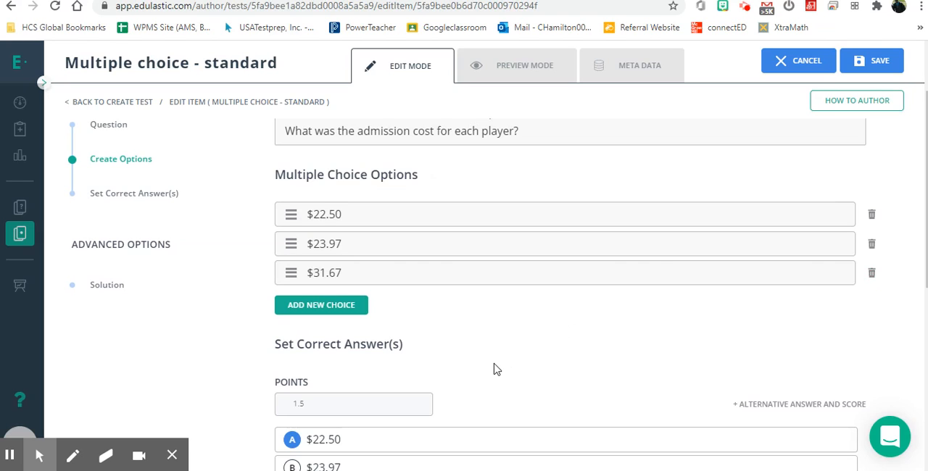
Set the point value for the admission question's correct answer to 2.
{"action": "scroll", "coordinate": [493, 367], "scroll_direction": "down", "scroll_amount": 3}
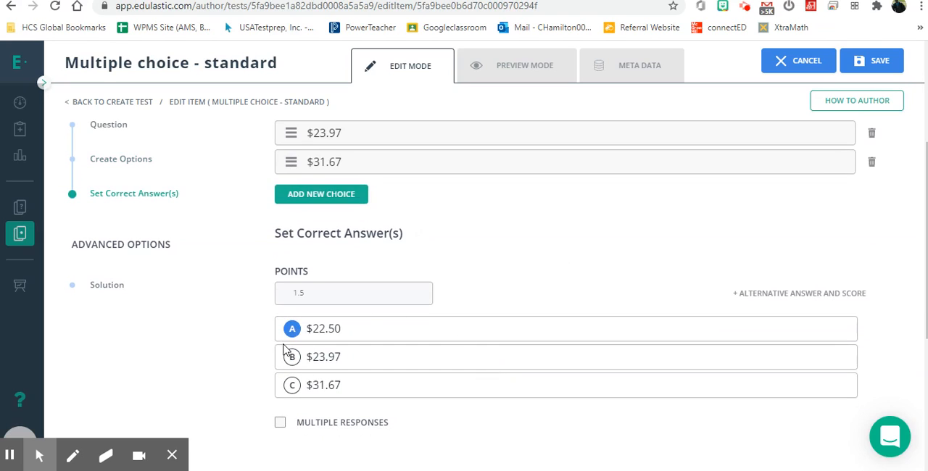
{"action": "left_click", "coordinate": [312, 297]}
{"action": "key", "text": "BackSpace"}
{"action": "type", "text": "2.0"}
{"action": "left_click", "coordinate": [518, 269]}
Examine the question's solution settings for distractor rationale, explanation, and hints.
{"action": "scroll", "coordinate": [518, 268], "scroll_direction": "down", "scroll_amount": 3}
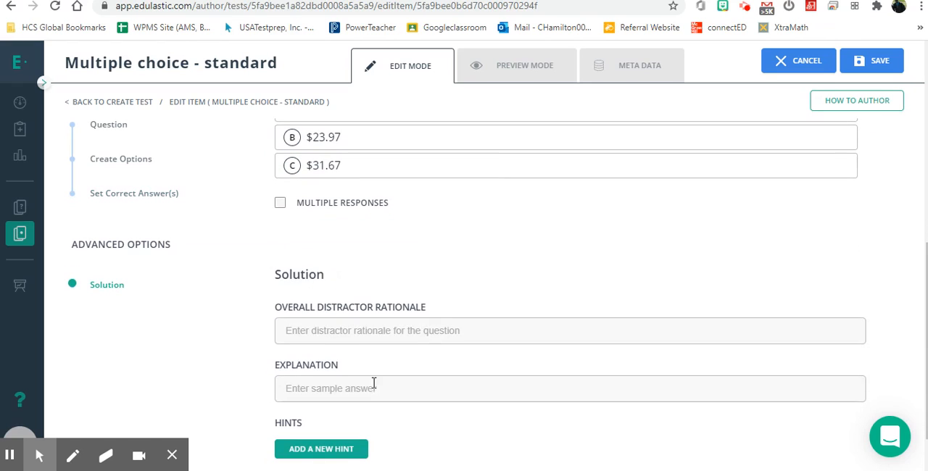
{"action": "left_click", "coordinate": [342, 388]}
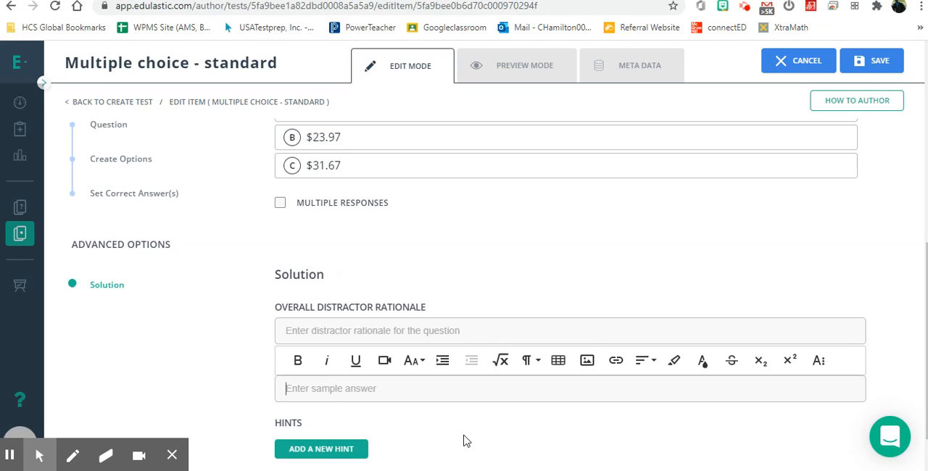
{"action": "left_click", "coordinate": [200, 331]}
{"action": "scroll", "coordinate": [199, 331], "scroll_direction": "down", "scroll_amount": 1}
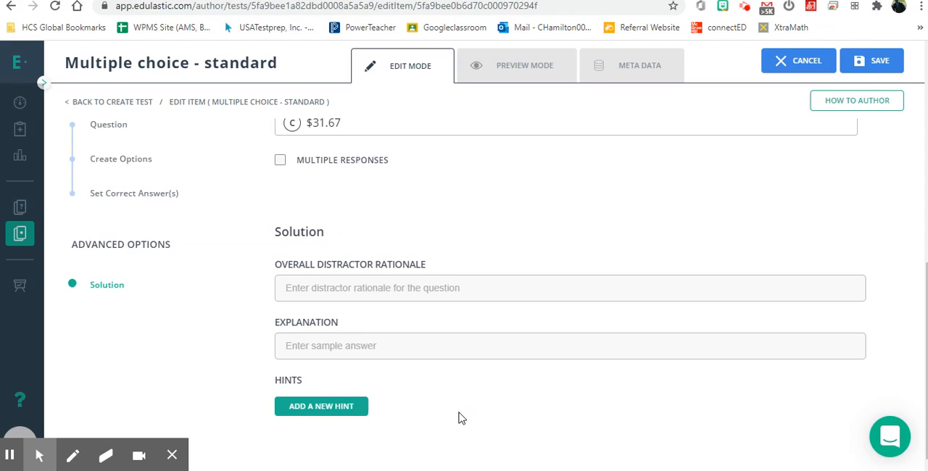
{"action": "scroll", "coordinate": [490, 229], "scroll_direction": "up", "scroll_amount": 7}
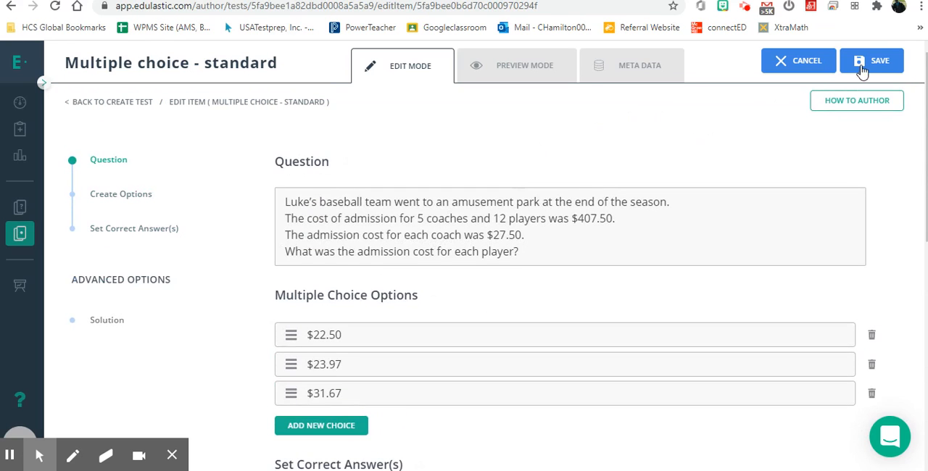
Check the edited question's preview and its standards metadata, and save the item to the test.
{"action": "left_click", "coordinate": [537, 74]}
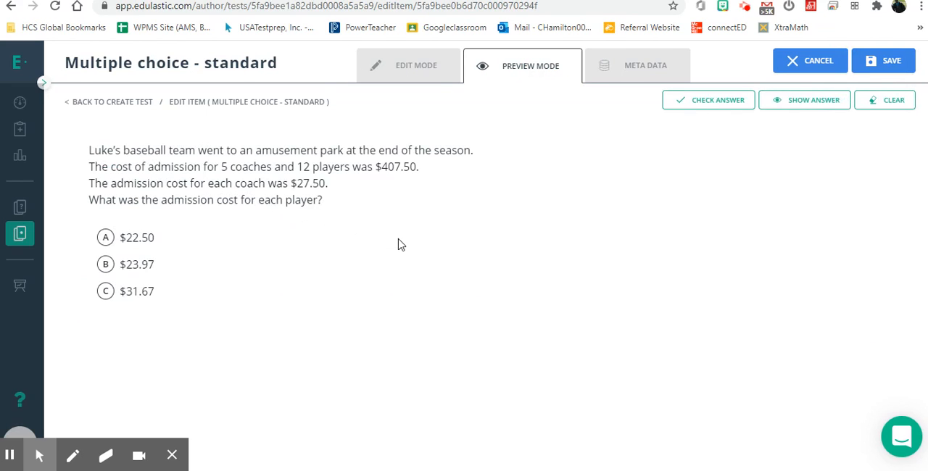
{"action": "left_click", "coordinate": [612, 74]}
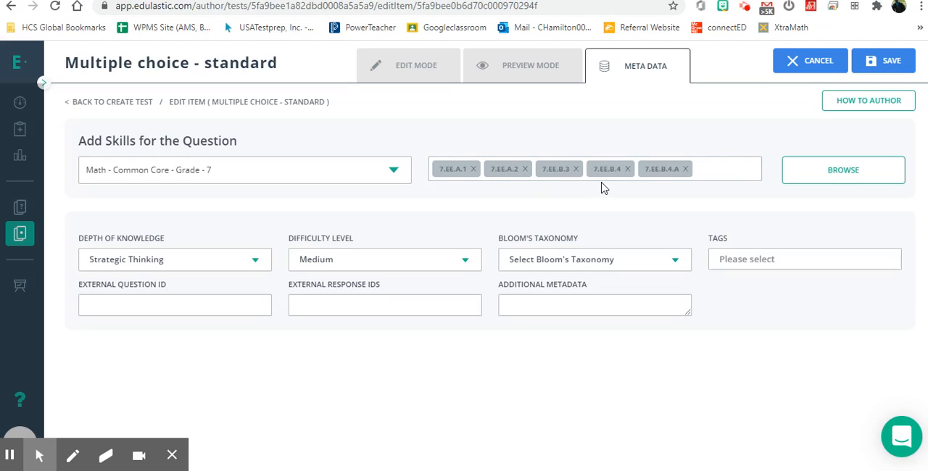
{"action": "left_click", "coordinate": [882, 64]}
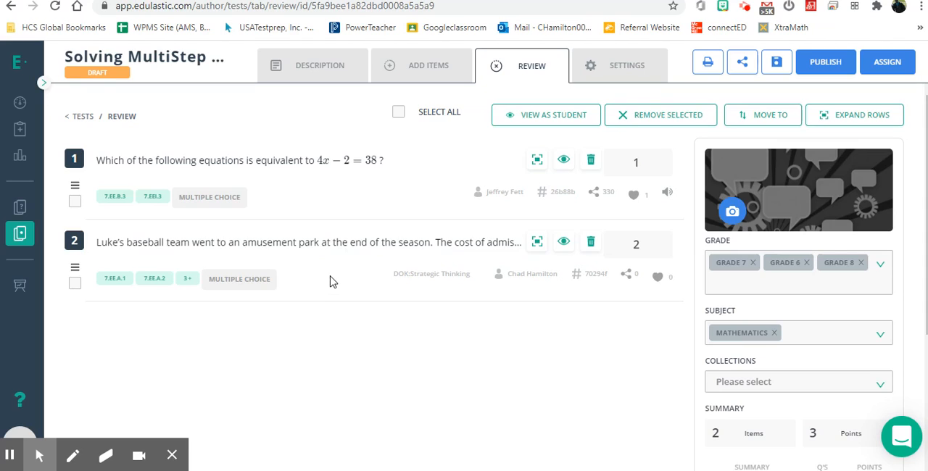
Return from the test review to adding items.
{"action": "left_click", "coordinate": [394, 71]}
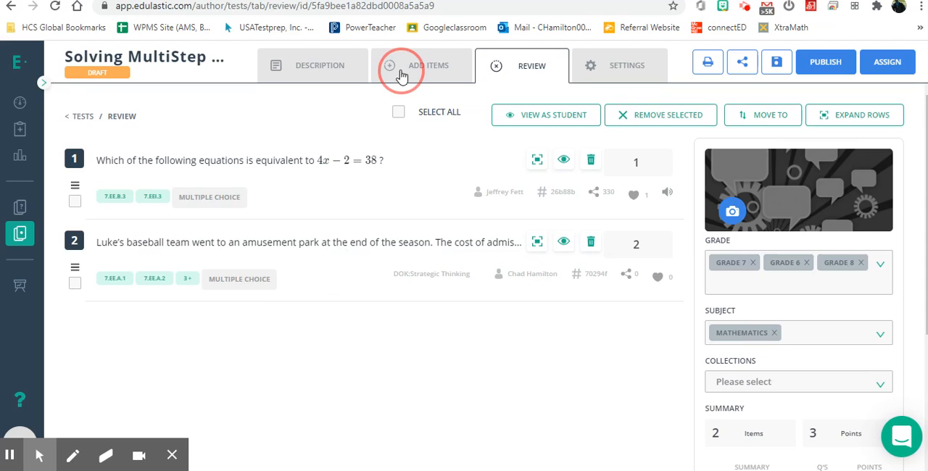
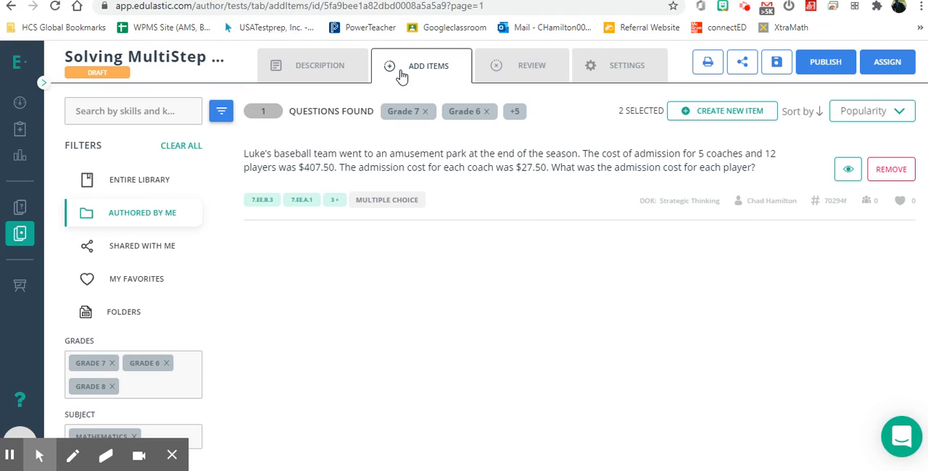
Preview the test from the review as a student, bookmark question 1, view question 2, and exit the preview.
{"action": "left_click", "coordinate": [518, 73]}
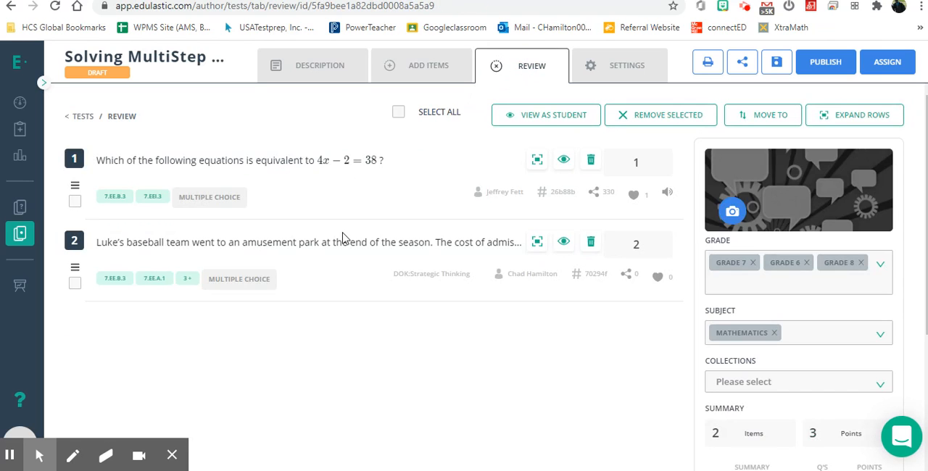
{"action": "left_click", "coordinate": [534, 126]}
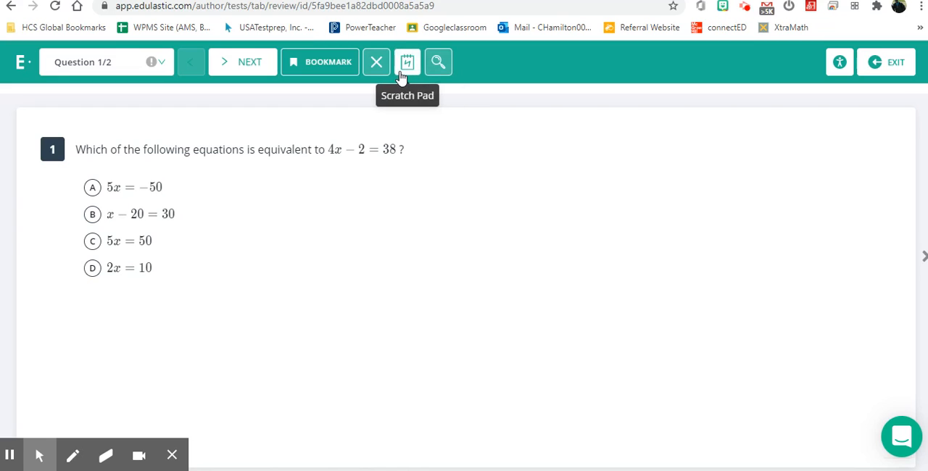
{"action": "left_click", "coordinate": [327, 65]}
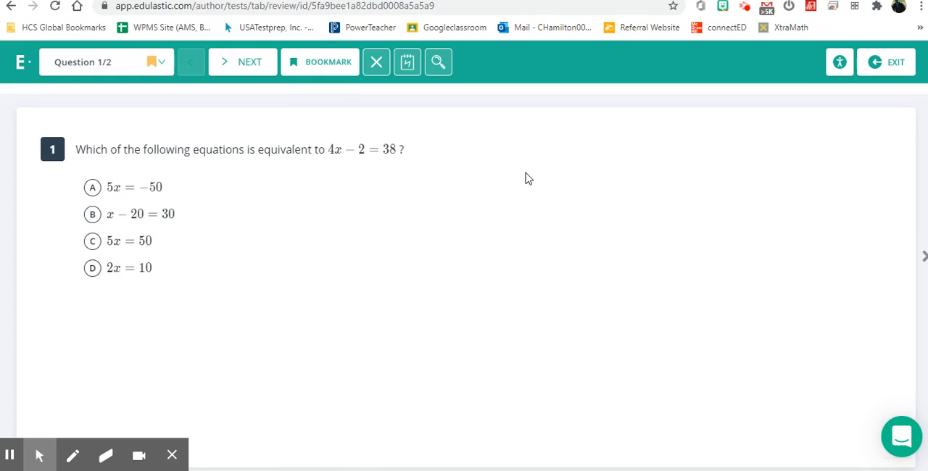
{"action": "left_click", "coordinate": [923, 256]}
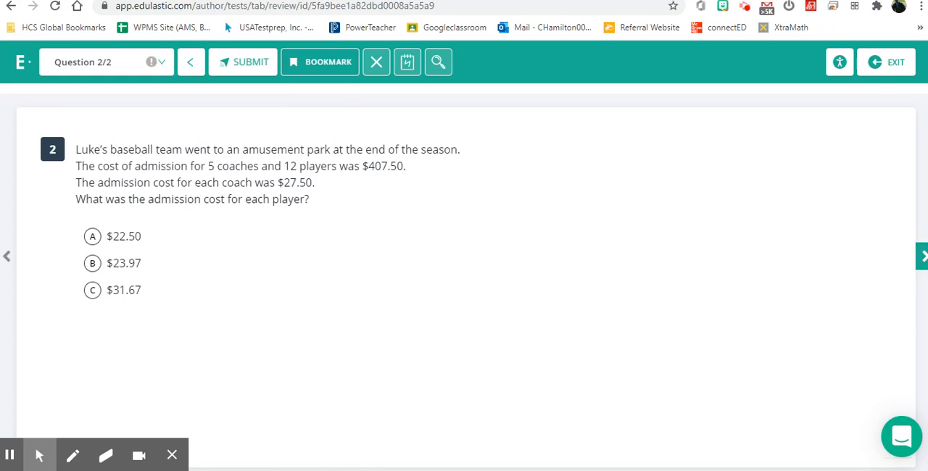
{"action": "left_click", "coordinate": [880, 71]}
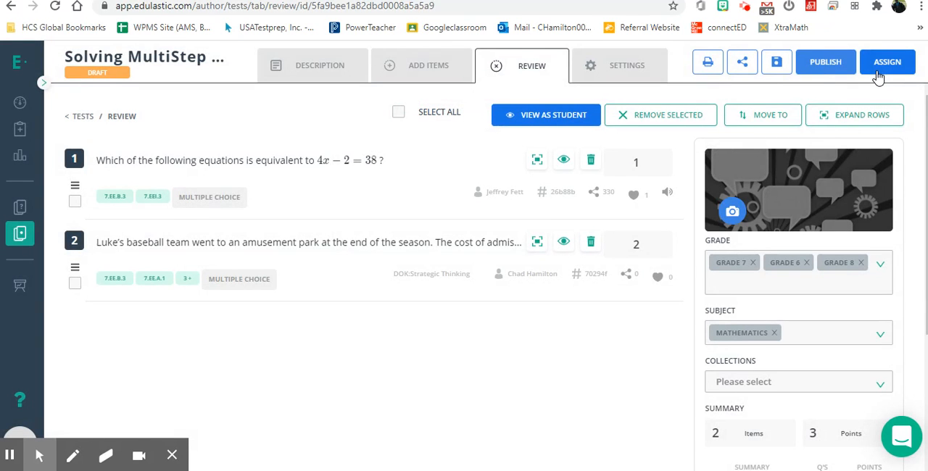
Start a new test item and examine the fill in the blanks, classify, writing, passage, and highlight question types.
{"action": "left_click", "coordinate": [409, 77]}
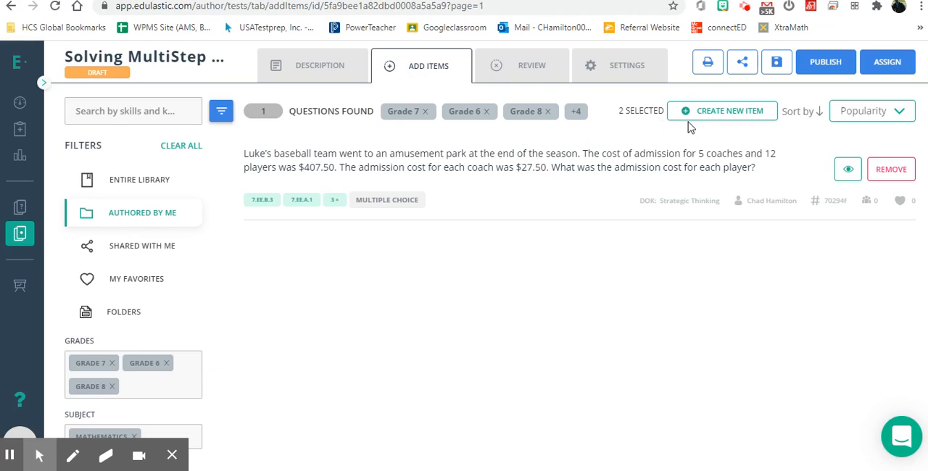
{"action": "left_click", "coordinate": [431, 65]}
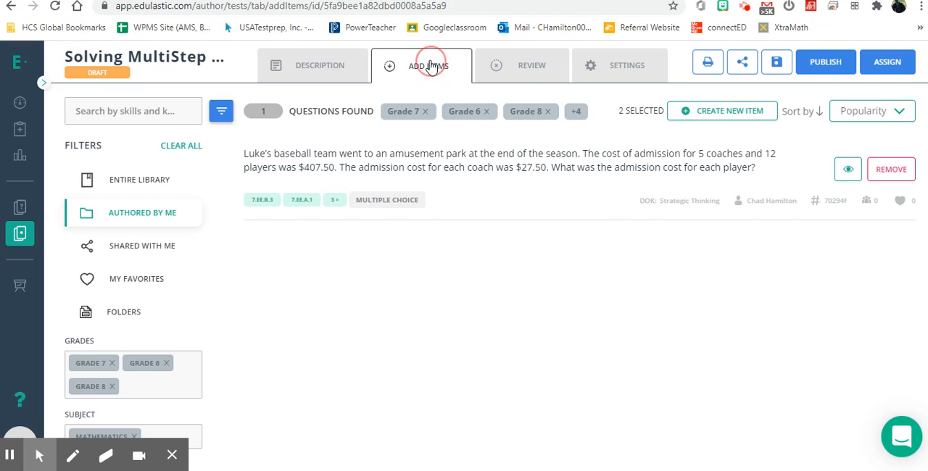
{"action": "left_click", "coordinate": [740, 125]}
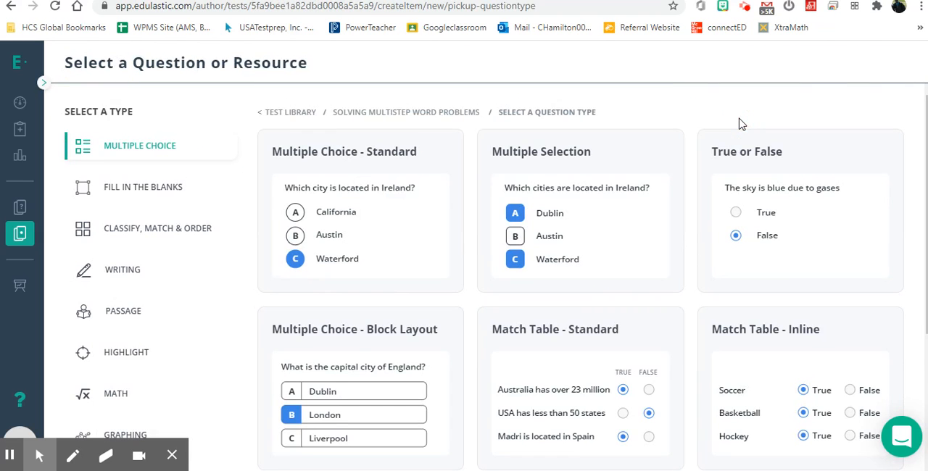
{"action": "left_click", "coordinate": [158, 196]}
{"action": "left_click", "coordinate": [181, 243]}
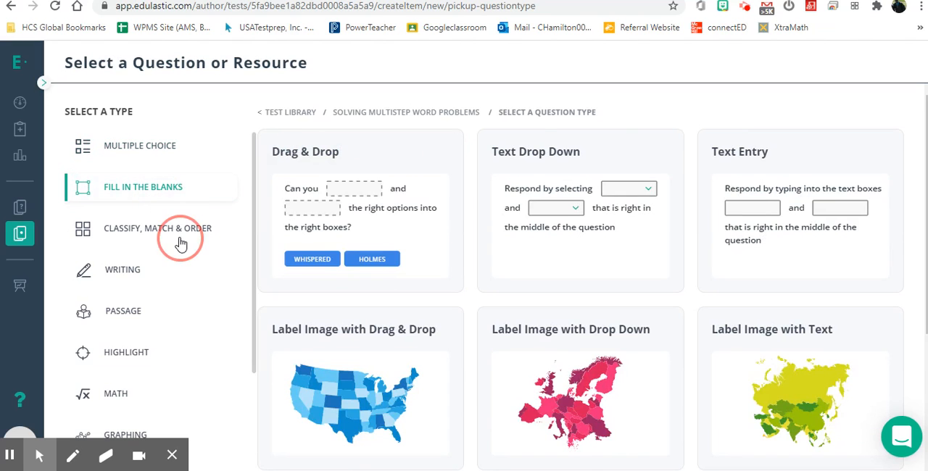
{"action": "left_click", "coordinate": [138, 273]}
{"action": "left_click", "coordinate": [140, 325]}
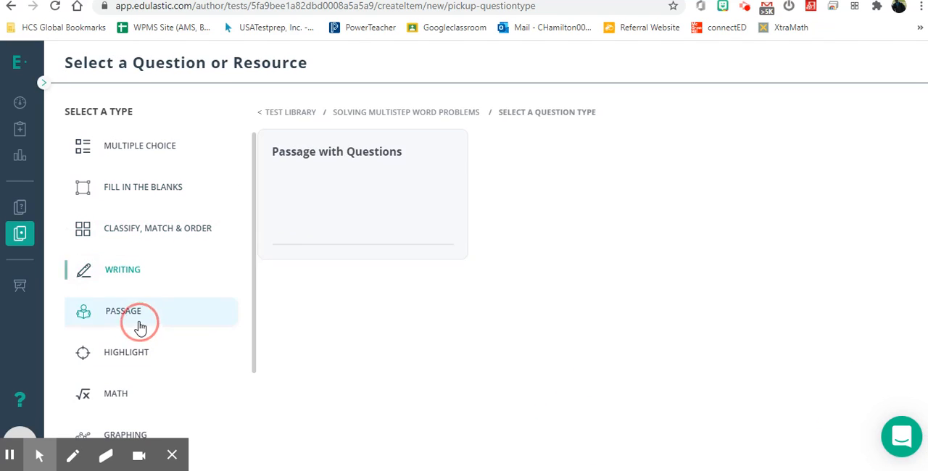
{"action": "left_click", "coordinate": [142, 351]}
{"action": "scroll", "coordinate": [138, 354], "scroll_direction": "down", "scroll_amount": 2}
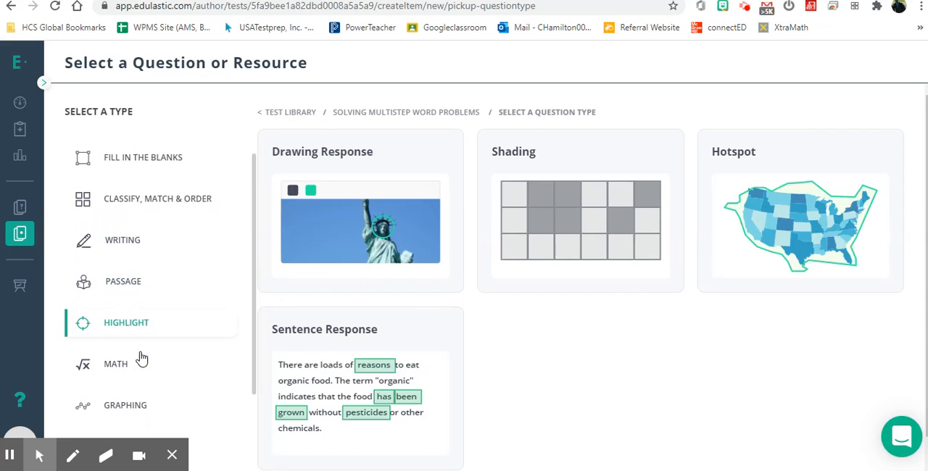
Examine the available math, graphing, multipart, and charts question types.
{"action": "left_click", "coordinate": [124, 287]}
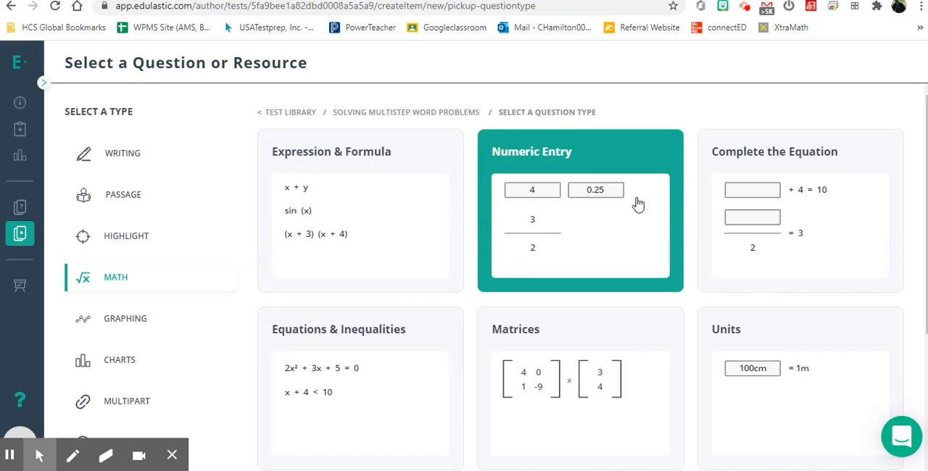
{"action": "scroll", "coordinate": [616, 368], "scroll_direction": "down", "scroll_amount": 2}
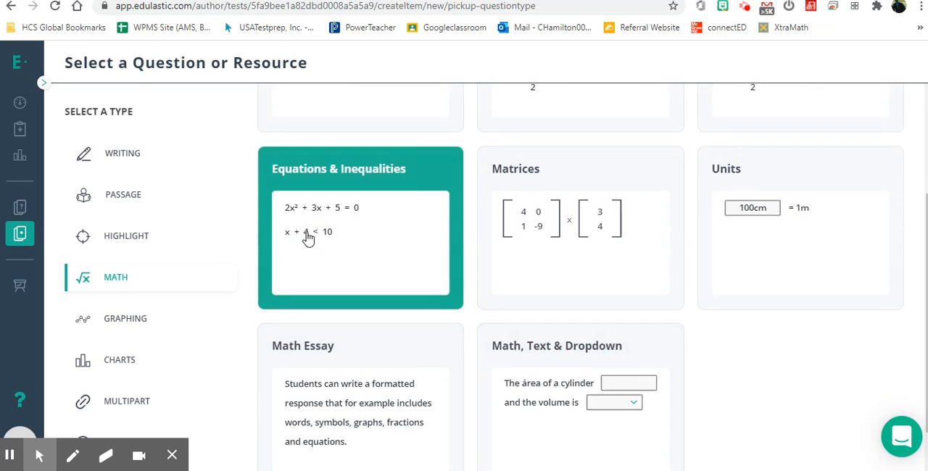
{"action": "left_click", "coordinate": [120, 324]}
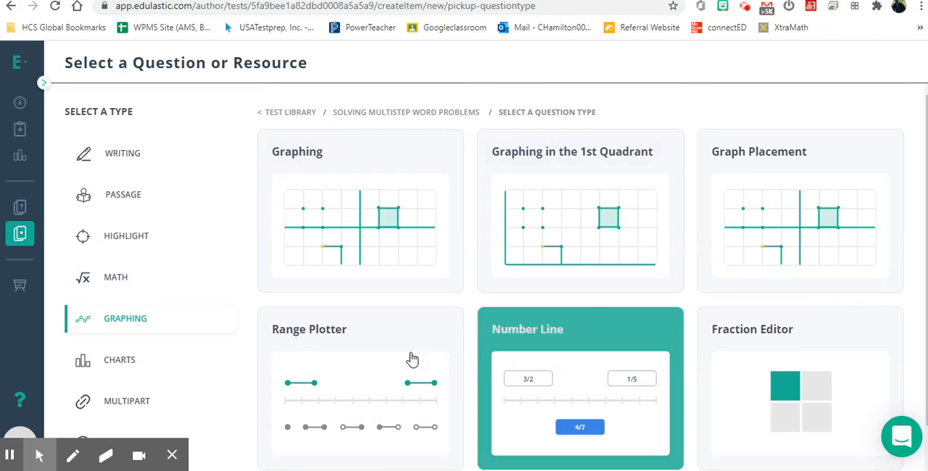
{"action": "scroll", "coordinate": [609, 337], "scroll_direction": "down", "scroll_amount": 1}
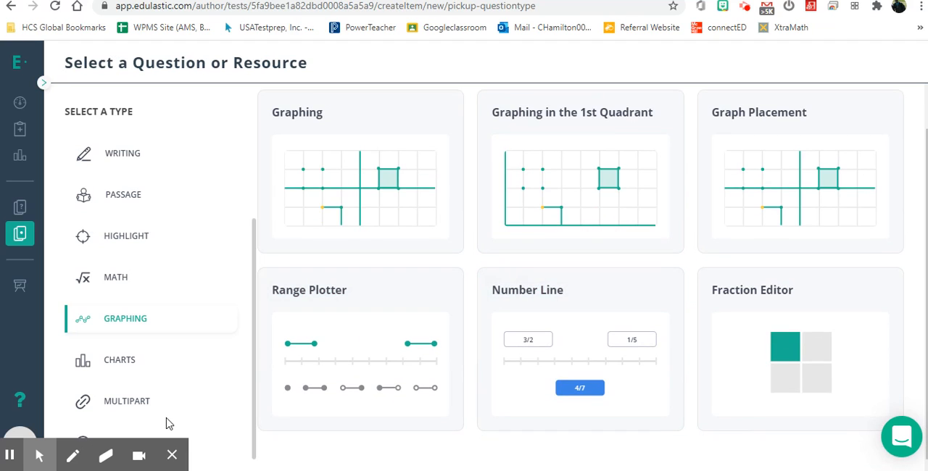
{"action": "left_click", "coordinate": [137, 407]}
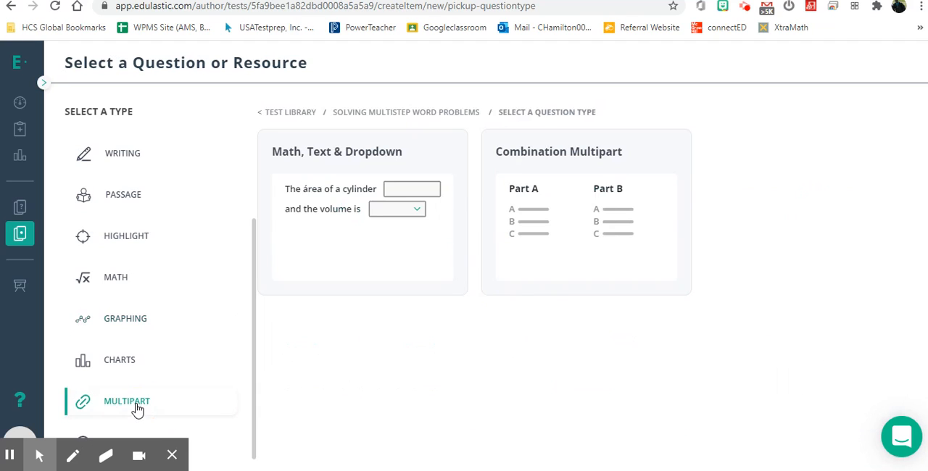
{"action": "left_click", "coordinate": [113, 363]}
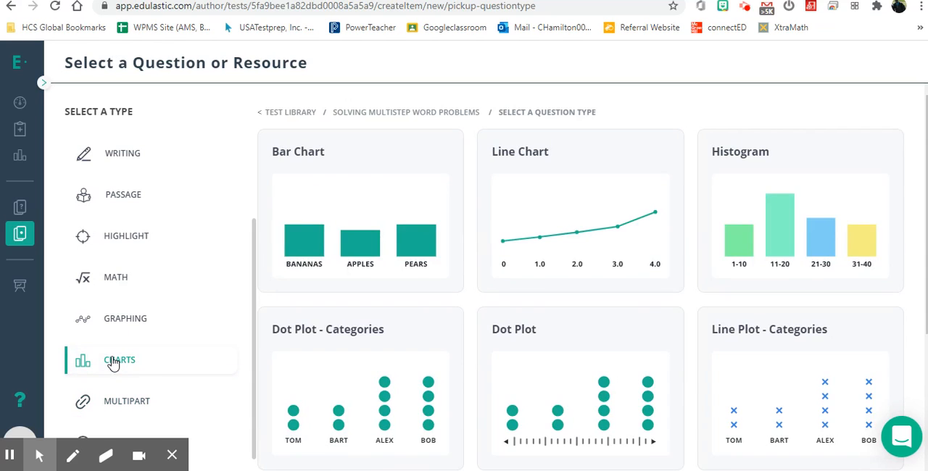
Open a new Numeric Entry math question and read through its authoring guide to the end.
{"action": "left_click", "coordinate": [130, 285]}
{"action": "left_click", "coordinate": [580, 181]}
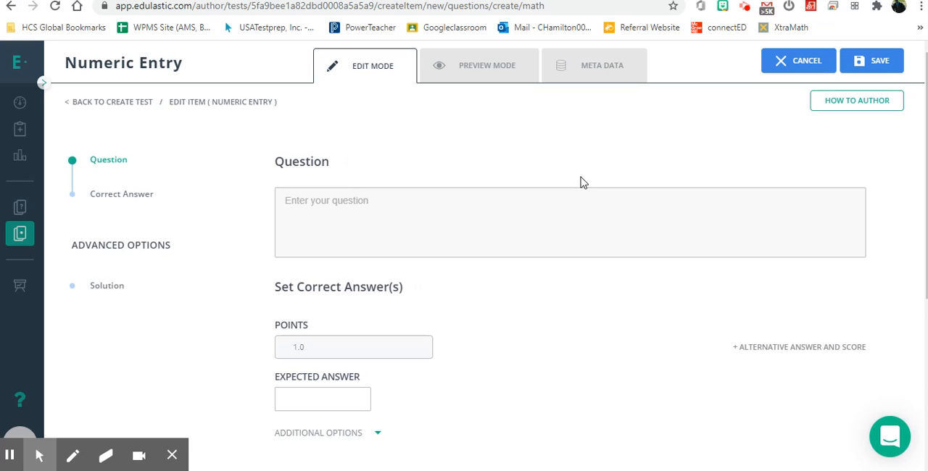
{"action": "left_click", "coordinate": [854, 108]}
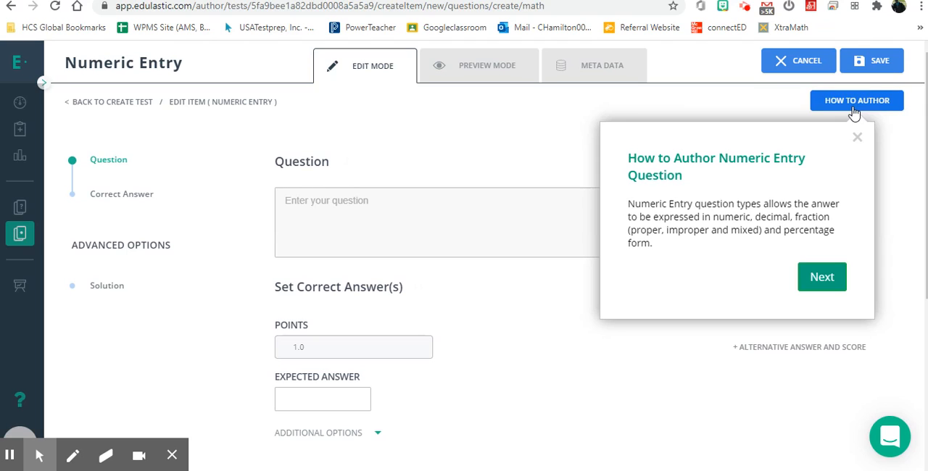
{"action": "left_click", "coordinate": [827, 286]}
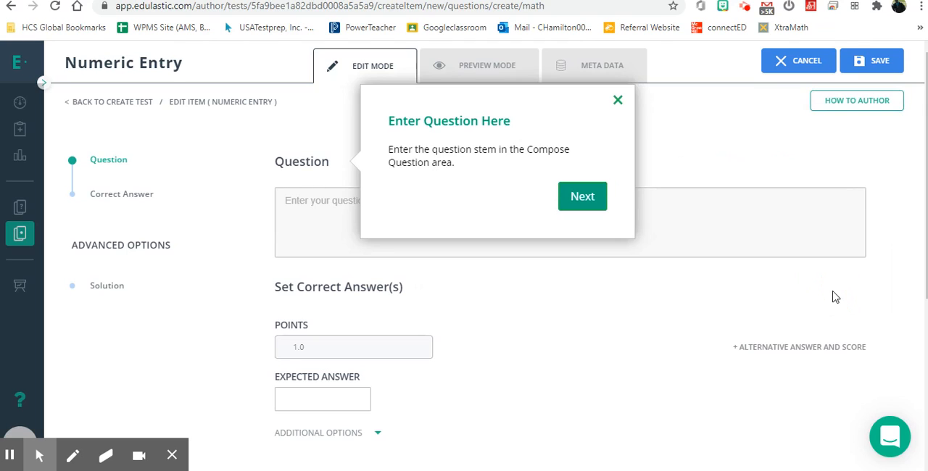
{"action": "left_click", "coordinate": [598, 206]}
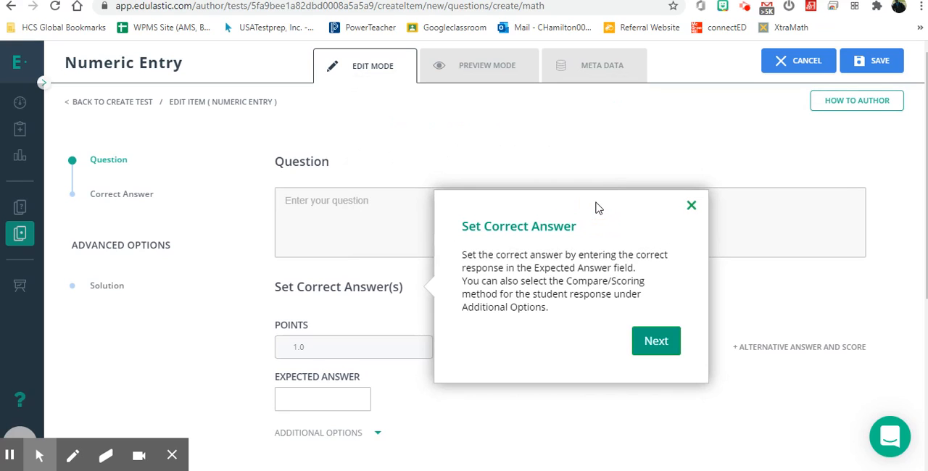
{"action": "left_click", "coordinate": [656, 342]}
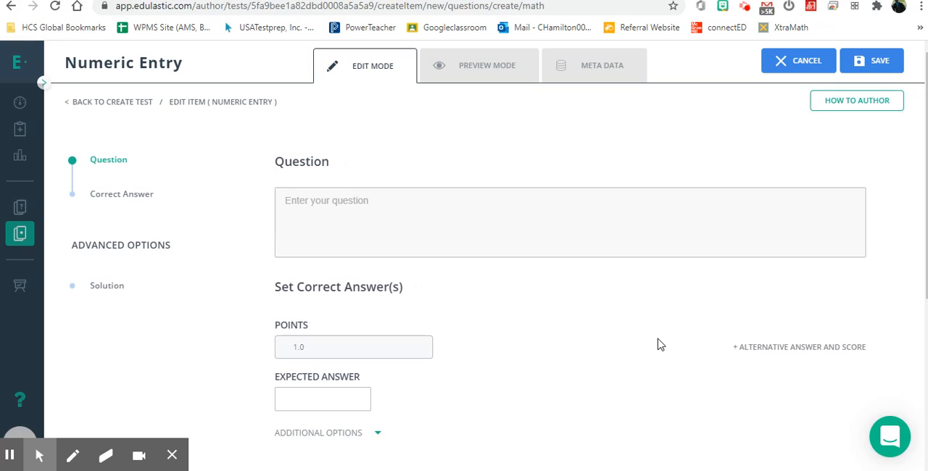
Check the support chat for help options, close it, and cancel the Numeric Entry question.
{"action": "left_click", "coordinate": [889, 437]}
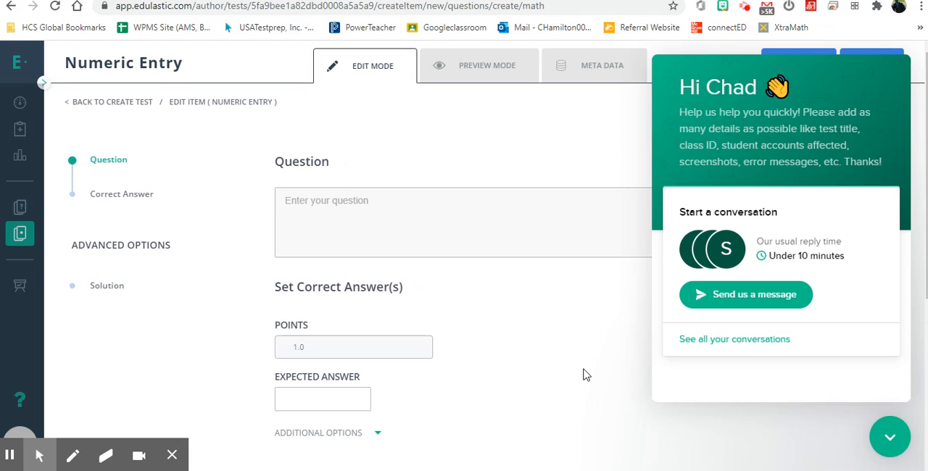
{"action": "left_click", "coordinate": [889, 434]}
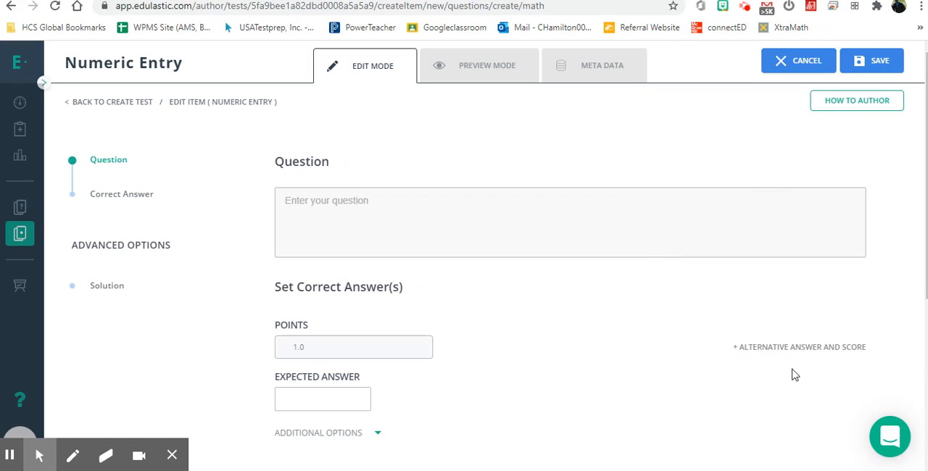
{"action": "left_click", "coordinate": [800, 64]}
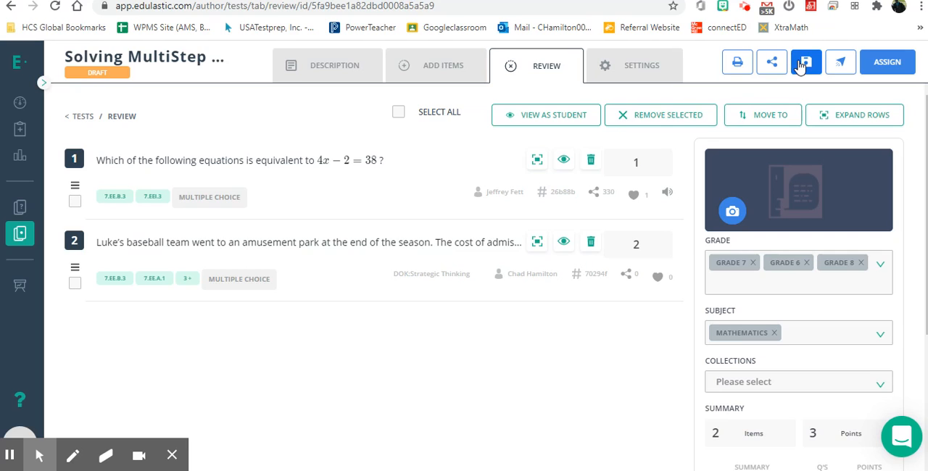
Start another new item, review the multiple choice and fill in the blanks types, and view the Drag & Drop editor before cancelling it.
{"action": "left_click", "coordinate": [439, 78]}
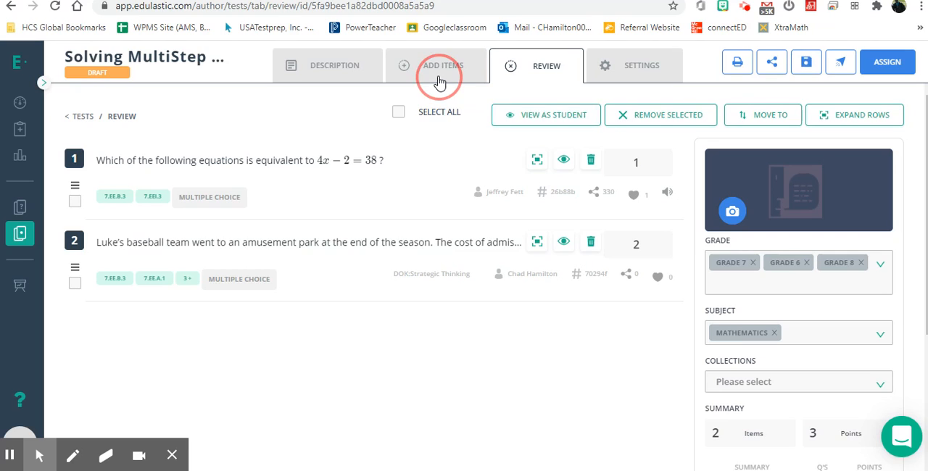
{"action": "left_click", "coordinate": [715, 123]}
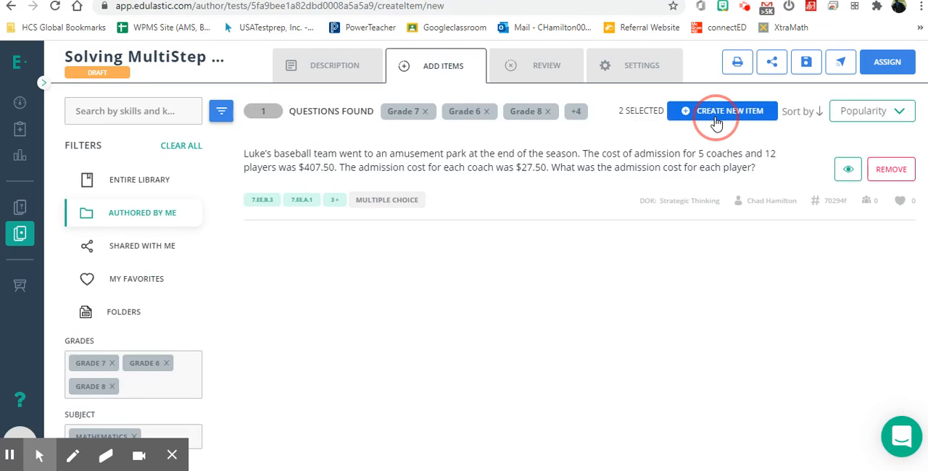
{"action": "scroll", "coordinate": [207, 296], "scroll_direction": "down", "scroll_amount": 3}
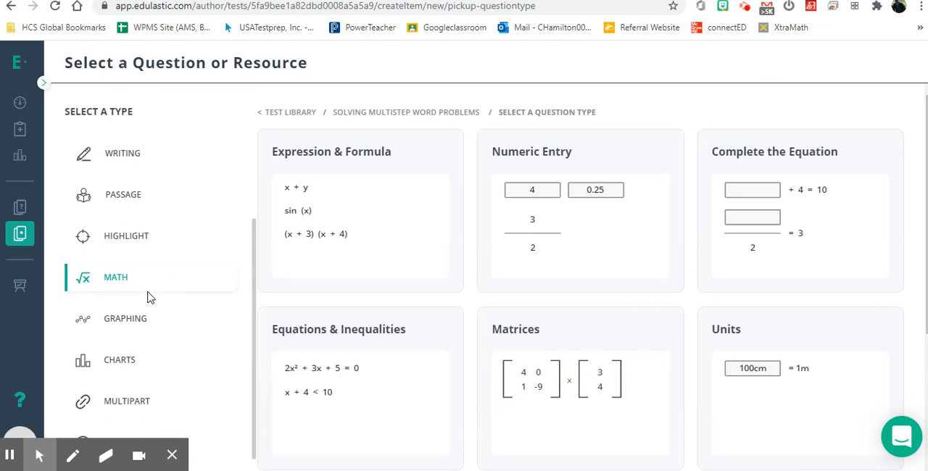
{"action": "scroll", "coordinate": [148, 297], "scroll_direction": "up", "scroll_amount": 3}
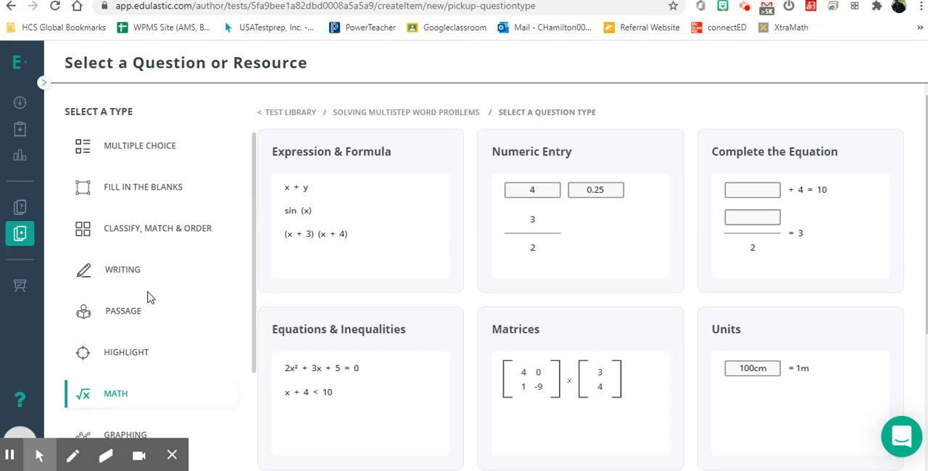
{"action": "left_click", "coordinate": [138, 157]}
{"action": "left_click", "coordinate": [148, 188]}
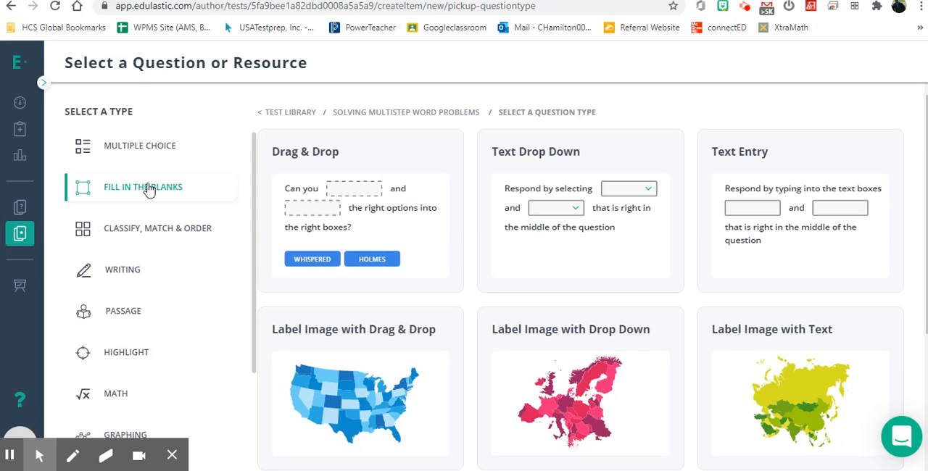
{"action": "scroll", "coordinate": [147, 277], "scroll_direction": "down", "scroll_amount": 2}
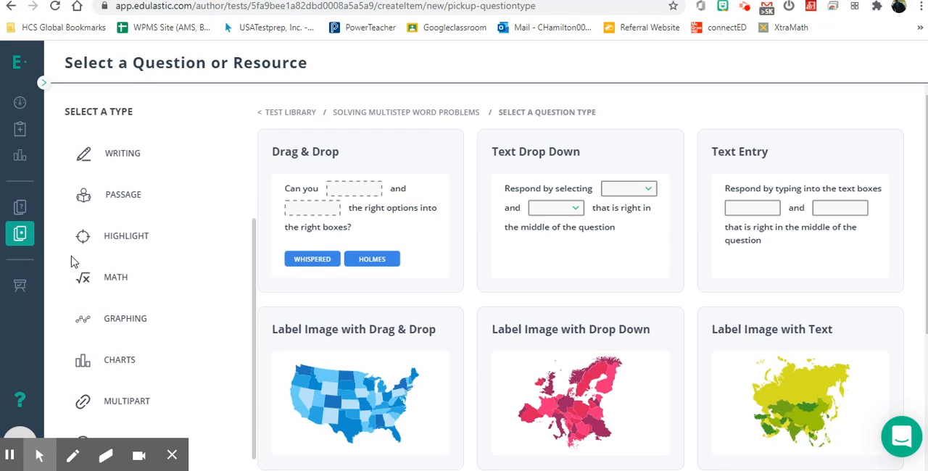
{"action": "scroll", "coordinate": [196, 186], "scroll_direction": "up", "scroll_amount": 3}
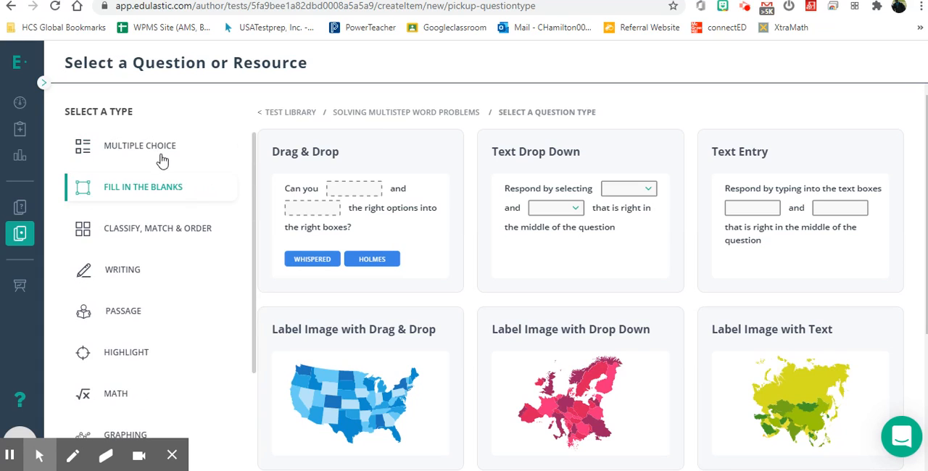
{"action": "left_click", "coordinate": [366, 167]}
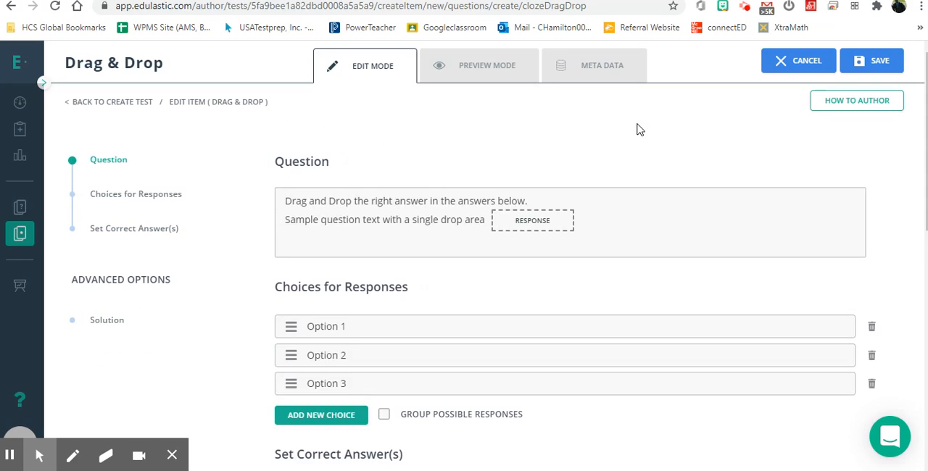
{"action": "left_click", "coordinate": [792, 61]}
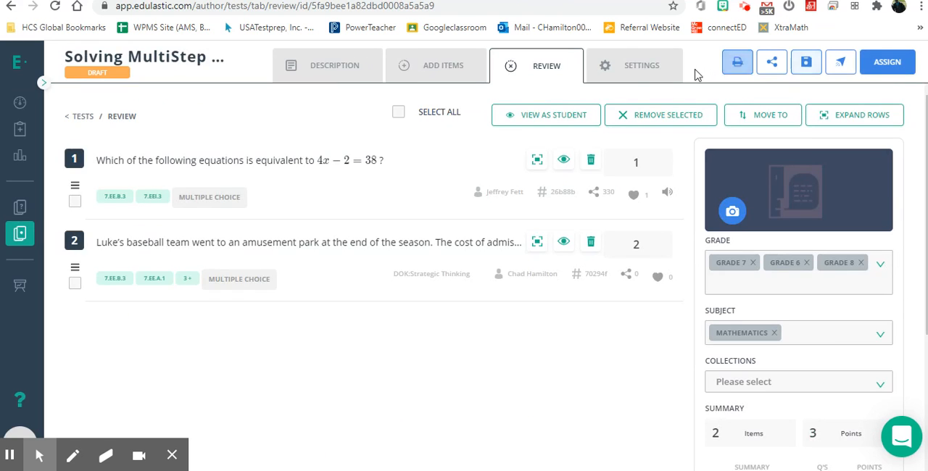
Examine the test's settings, including the test type choices, score release, evaluation method, advanced options, and grading scale.
{"action": "left_click", "coordinate": [638, 76]}
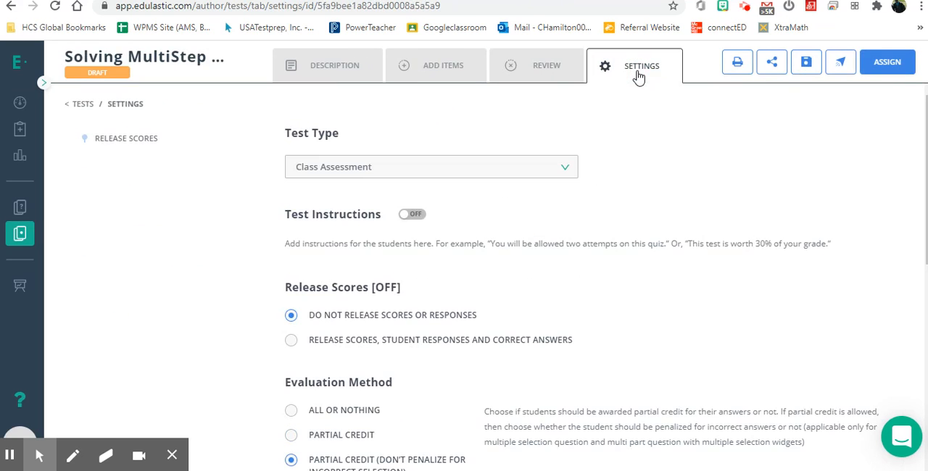
{"action": "left_click", "coordinate": [562, 170]}
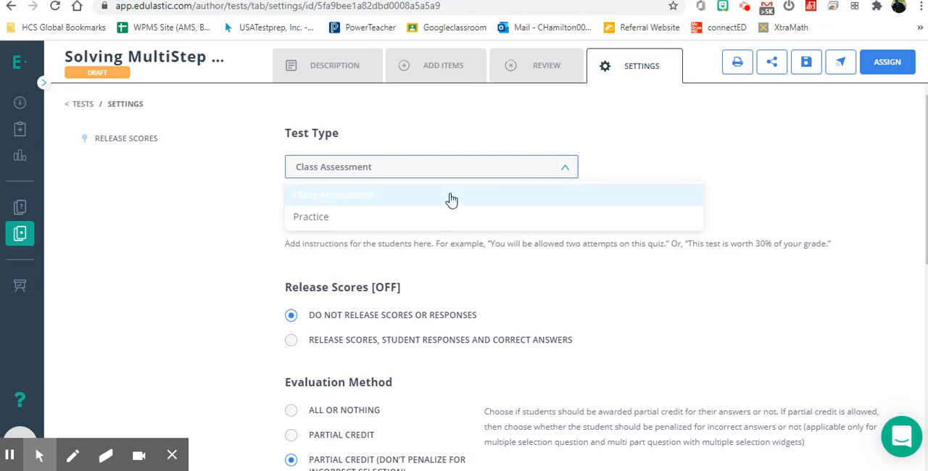
{"action": "left_click", "coordinate": [225, 202]}
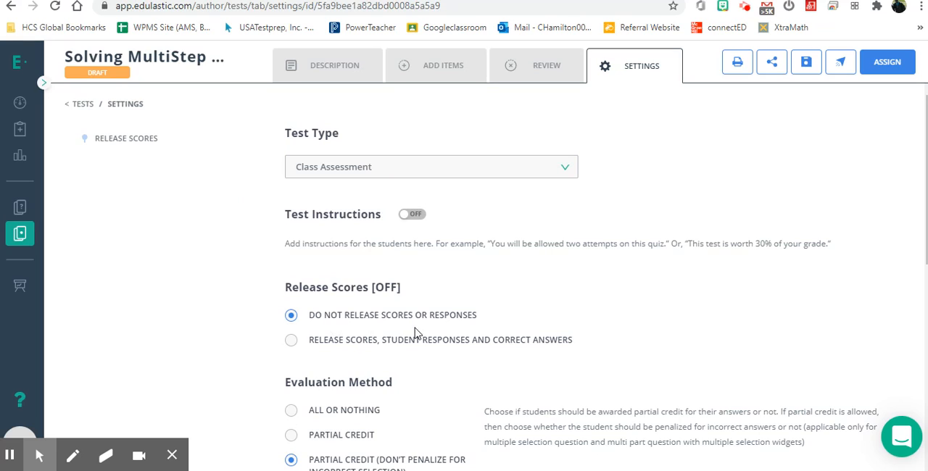
{"action": "scroll", "coordinate": [254, 318], "scroll_direction": "down", "scroll_amount": 2}
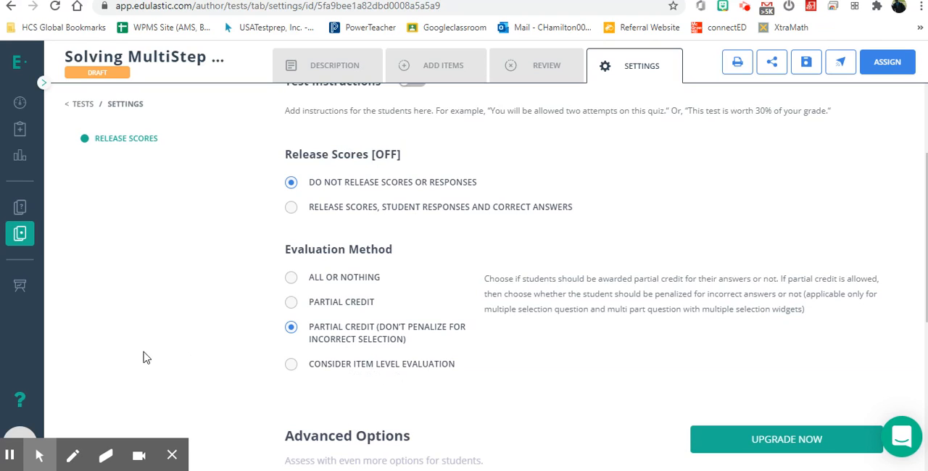
{"action": "scroll", "coordinate": [208, 327], "scroll_direction": "down", "scroll_amount": 3}
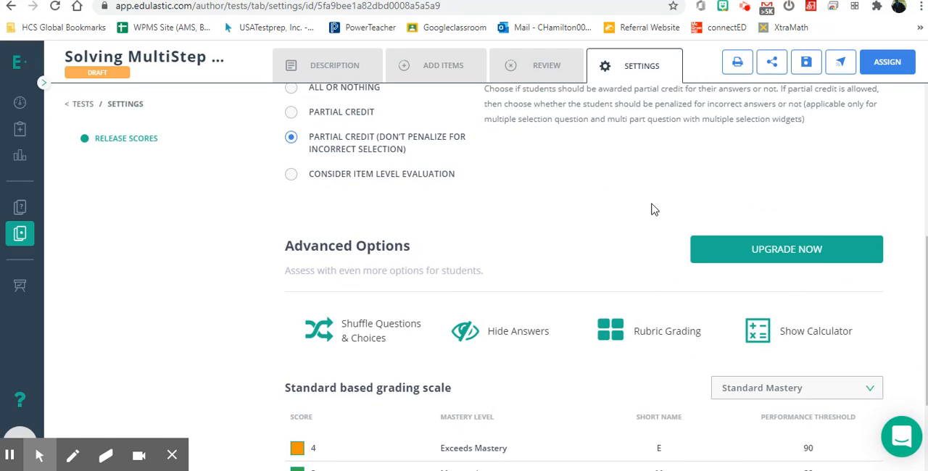
{"action": "scroll", "coordinate": [544, 224], "scroll_direction": "up", "scroll_amount": 4}
{"action": "scroll", "coordinate": [545, 227], "scroll_direction": "up", "scroll_amount": 1}
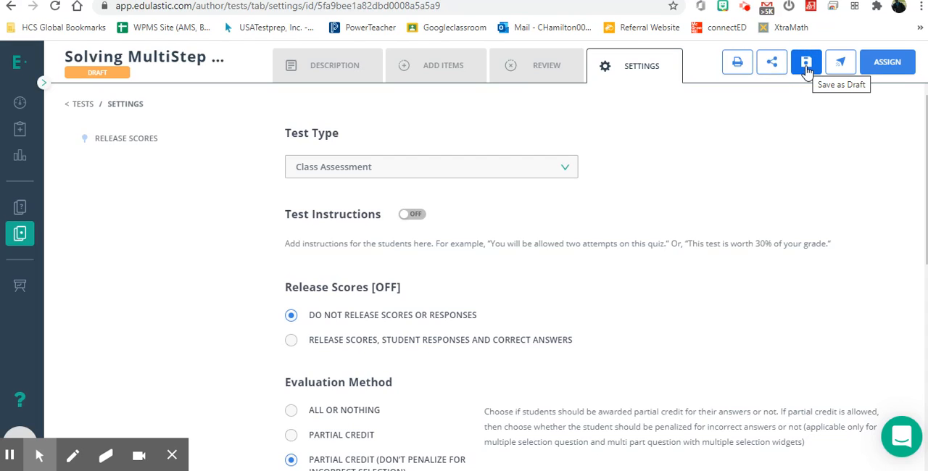
Start assigning the Solving MultiStep Word Problems test and select the first 1st Period-Math 8 class as its section.
{"action": "left_click", "coordinate": [885, 72]}
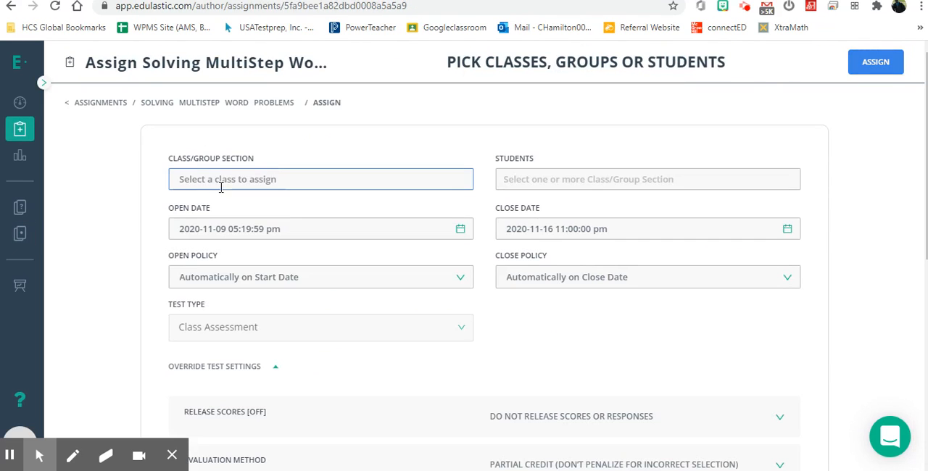
{"action": "left_click", "coordinate": [261, 179]}
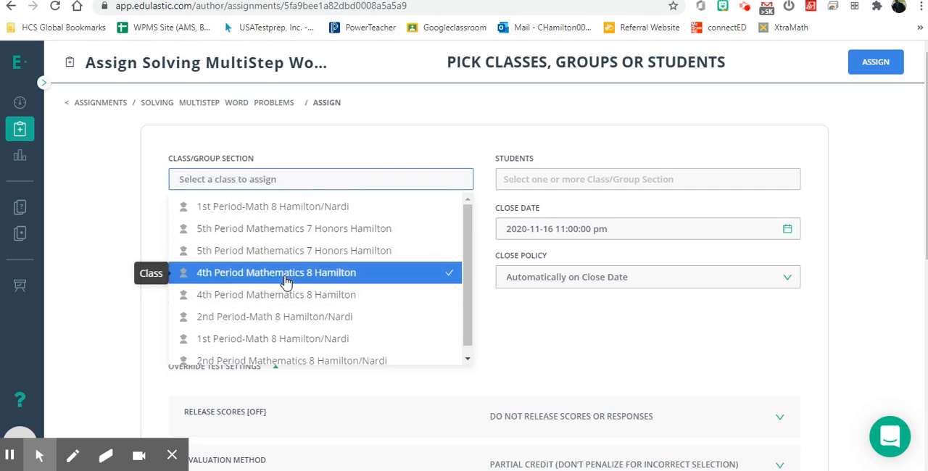
{"action": "left_click", "coordinate": [278, 208]}
{"action": "left_click", "coordinate": [433, 147]}
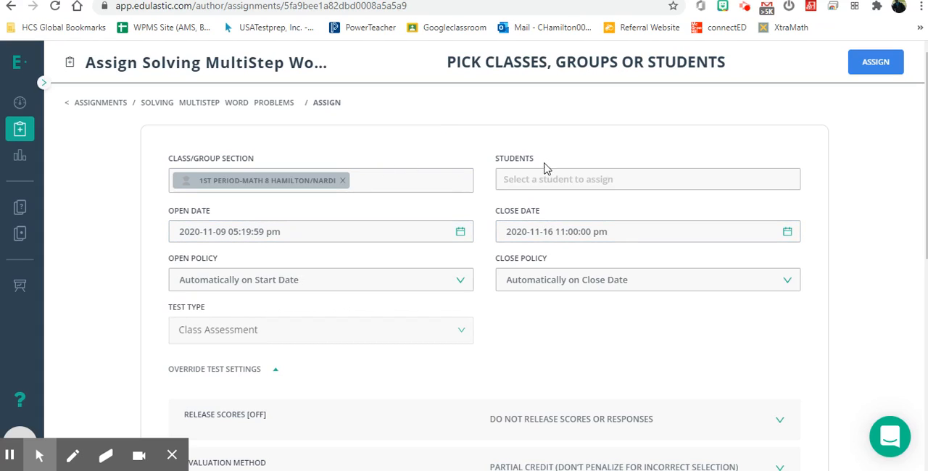
Check the selected class's student list for assigning the test to individual students, without choosing anyone.
{"action": "left_click", "coordinate": [563, 186]}
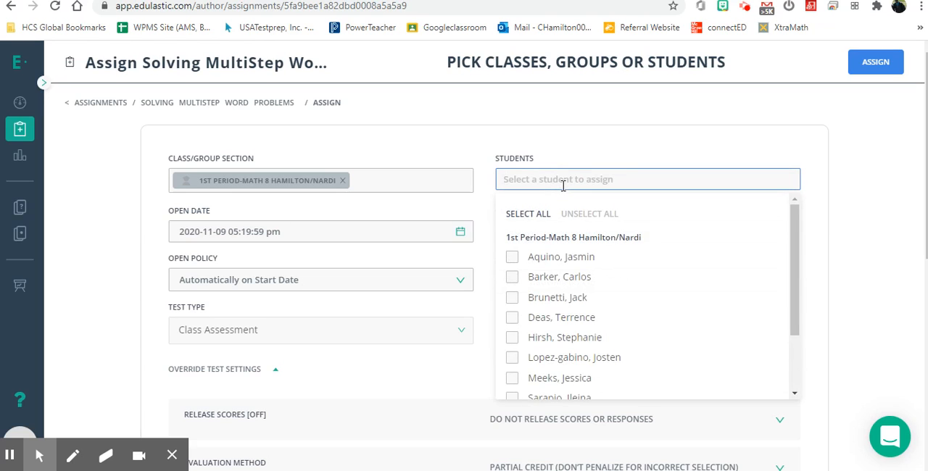
{"action": "left_click", "coordinate": [562, 186]}
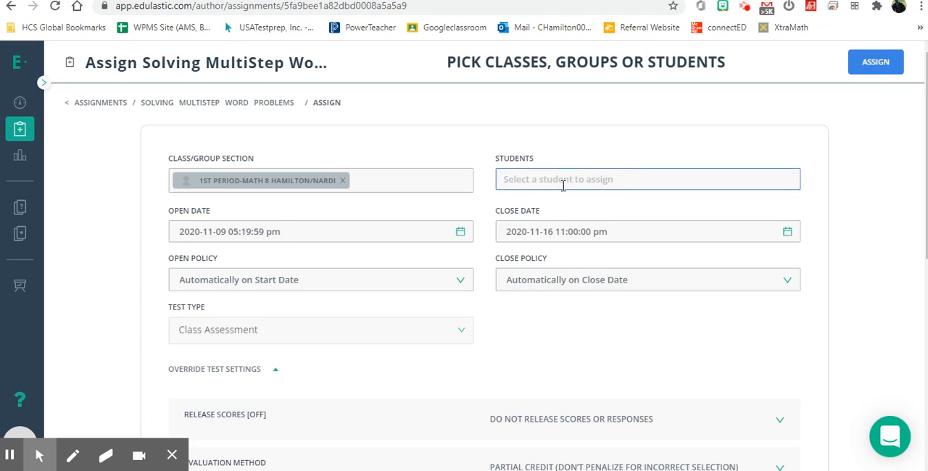
{"action": "left_click", "coordinate": [563, 186]}
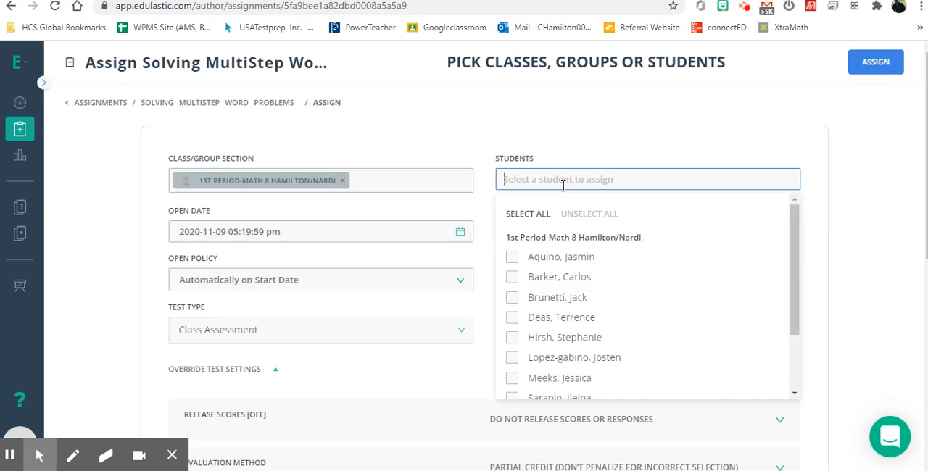
{"action": "left_click", "coordinate": [563, 186]}
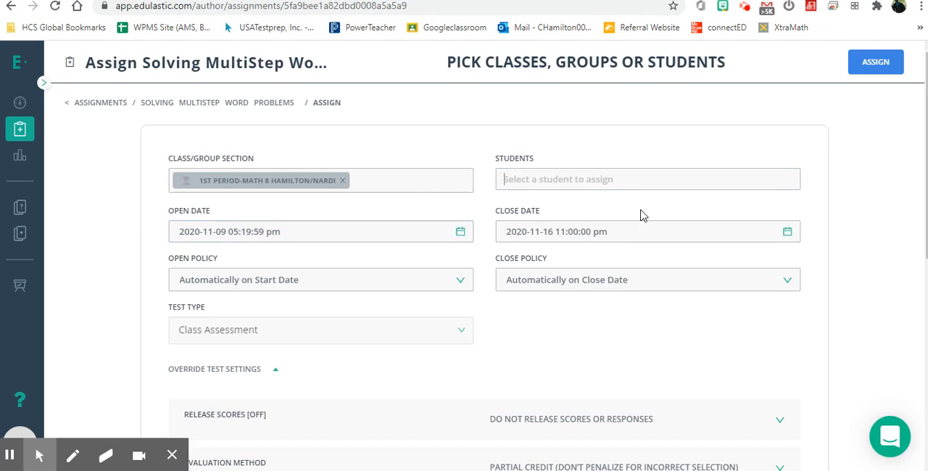
Check the assignment's open policy choices and its override test settings.
{"action": "left_click", "coordinate": [214, 286]}
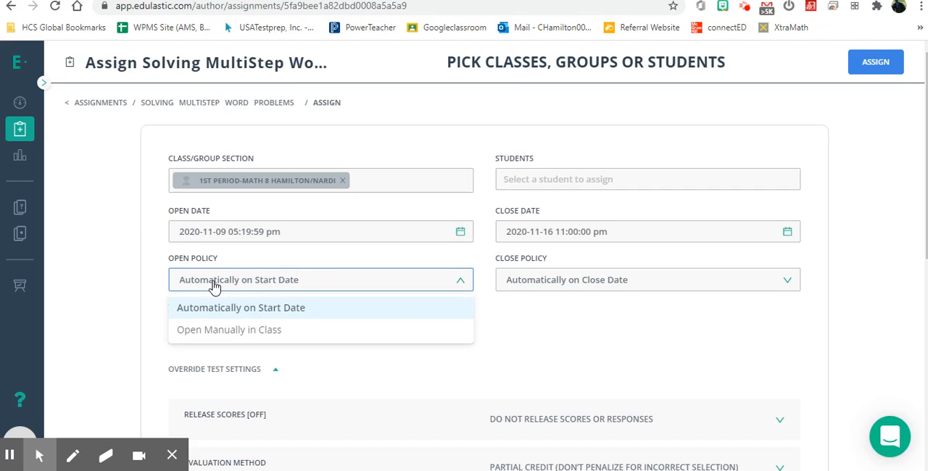
{"action": "left_click", "coordinate": [561, 312]}
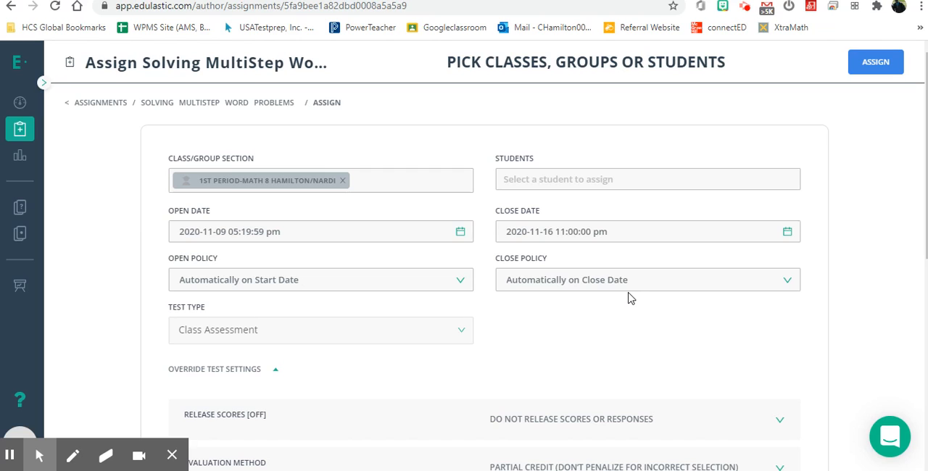
{"action": "scroll", "coordinate": [570, 313], "scroll_direction": "down", "scroll_amount": 6}
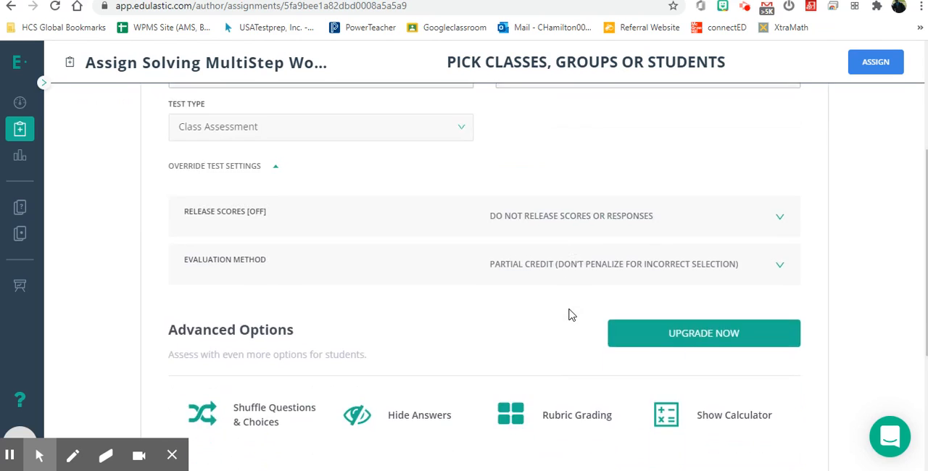
{"action": "scroll", "coordinate": [570, 313], "scroll_direction": "up", "scroll_amount": 8}
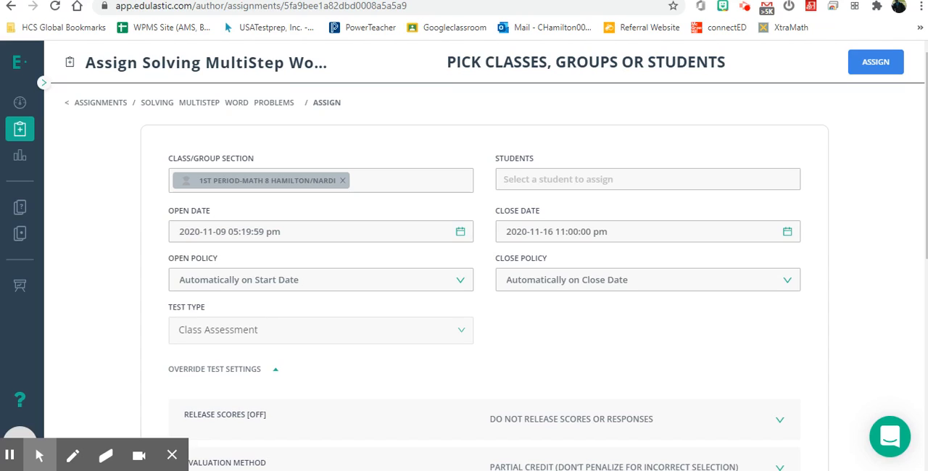
Switch to Google Classroom, view the student work for the 5th Period Mathematics 7 Honors "115 Scale Factor Test", and return to the class stream.
{"action": "left_click", "coordinate": [451, 28]}
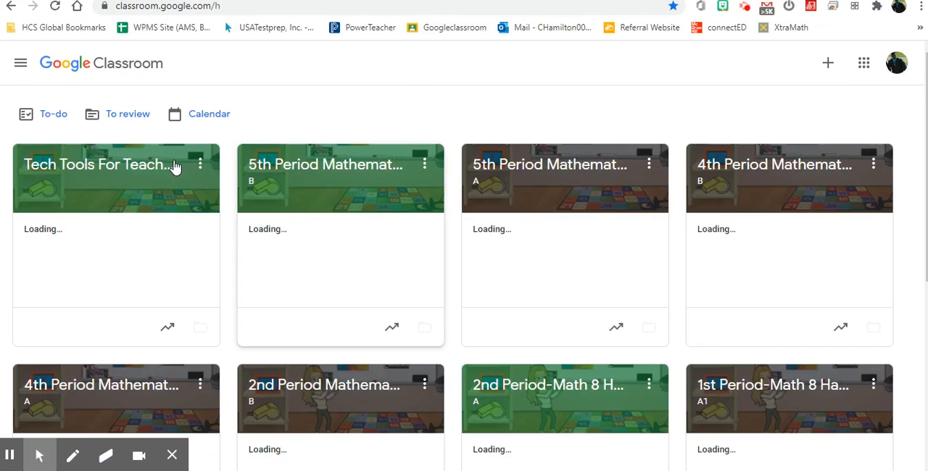
{"action": "left_click", "coordinate": [275, 172]}
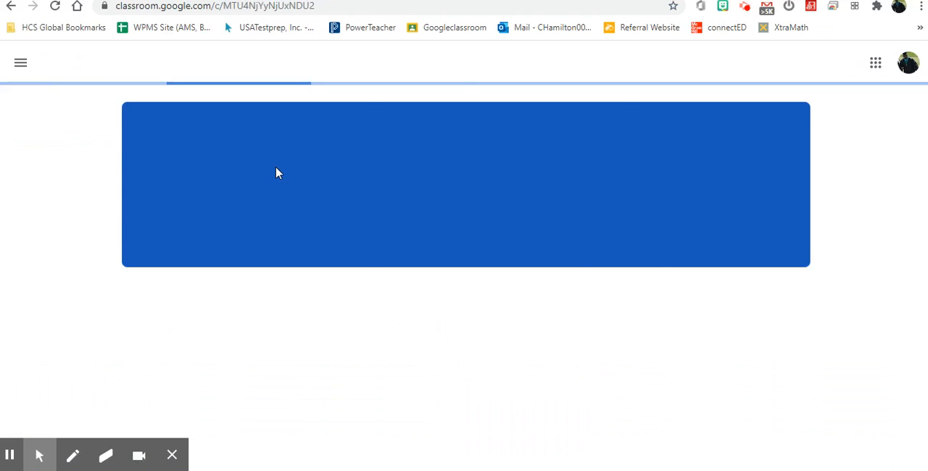
{"action": "scroll", "coordinate": [431, 199], "scroll_direction": "down", "scroll_amount": 3}
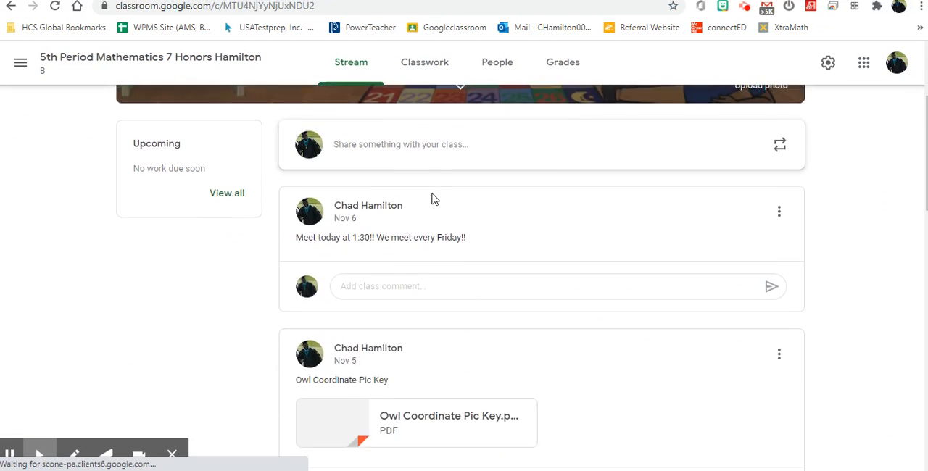
{"action": "scroll", "coordinate": [431, 200], "scroll_direction": "down", "scroll_amount": 5}
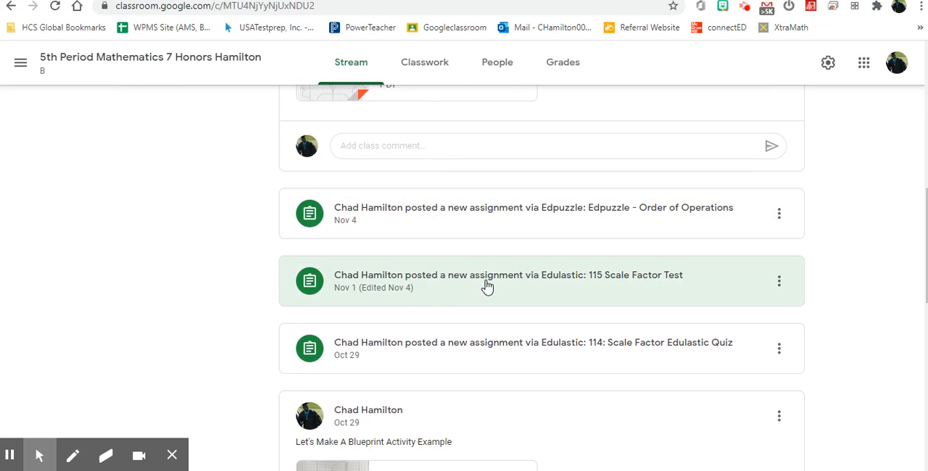
{"action": "left_click", "coordinate": [608, 285]}
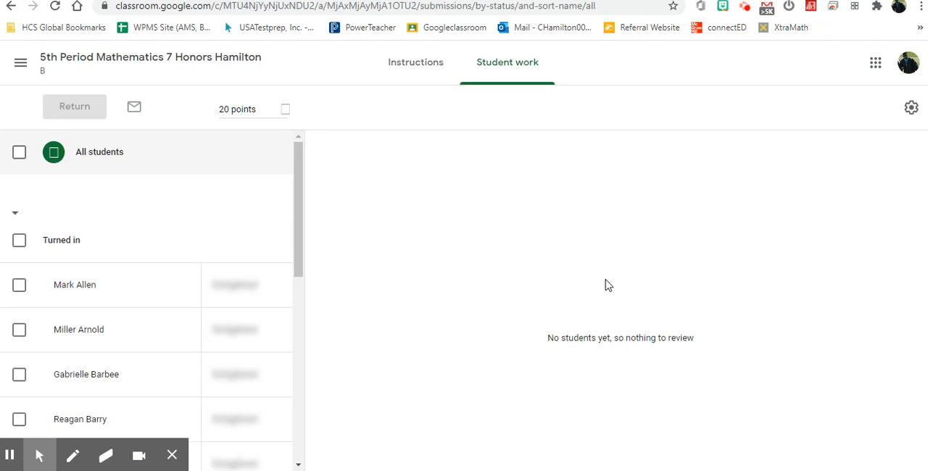
{"action": "left_click", "coordinate": [9, 8]}
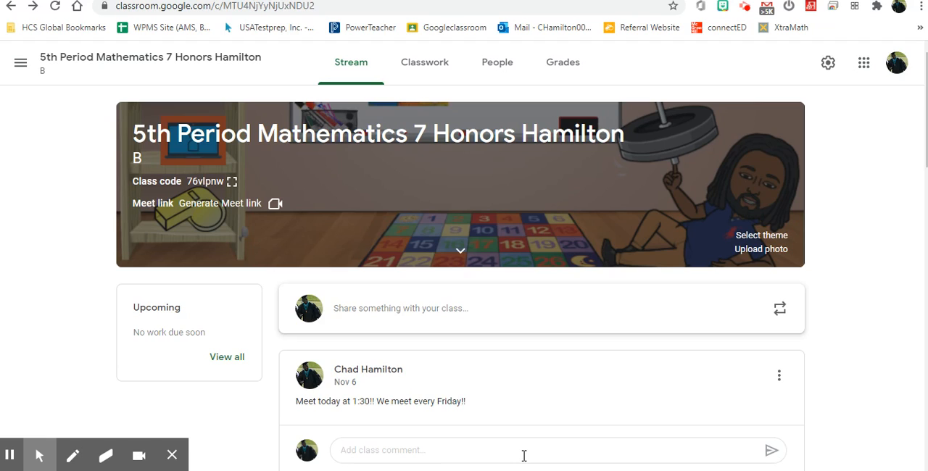
Switch back to Edulastic, filter the test library to tests authored by the account owner, and preview Solving MultiStep Word Problems.
{"action": "left_click", "coordinate": [565, 0]}
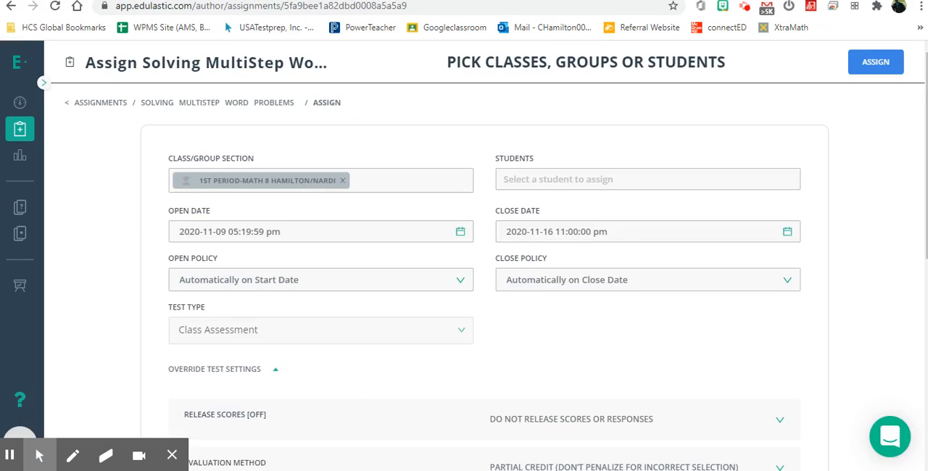
{"action": "left_click", "coordinate": [87, 109]}
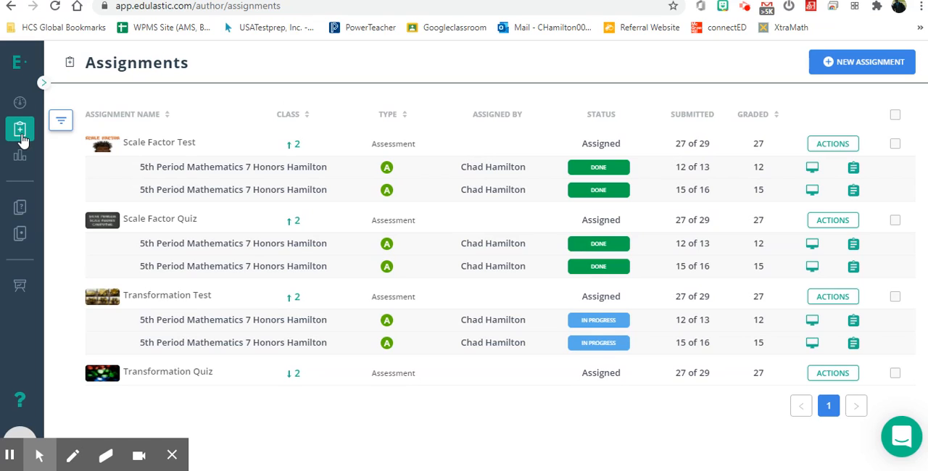
{"action": "left_click", "coordinate": [15, 243]}
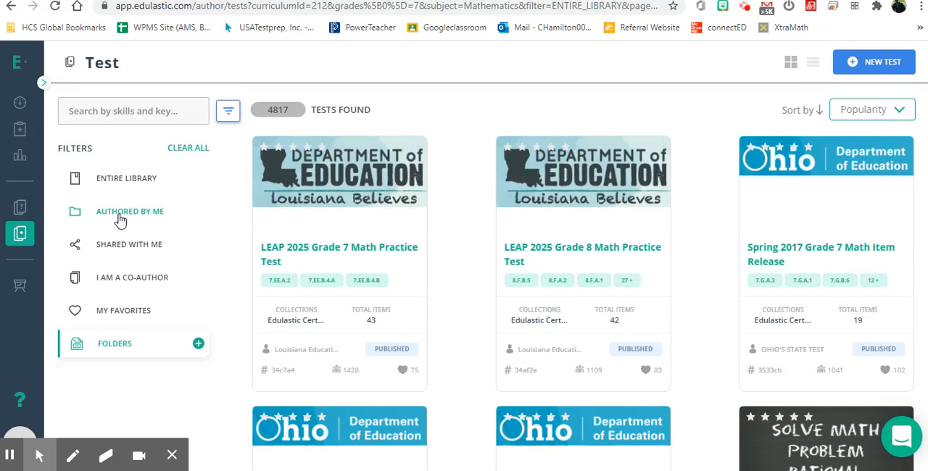
{"action": "left_click", "coordinate": [120, 217]}
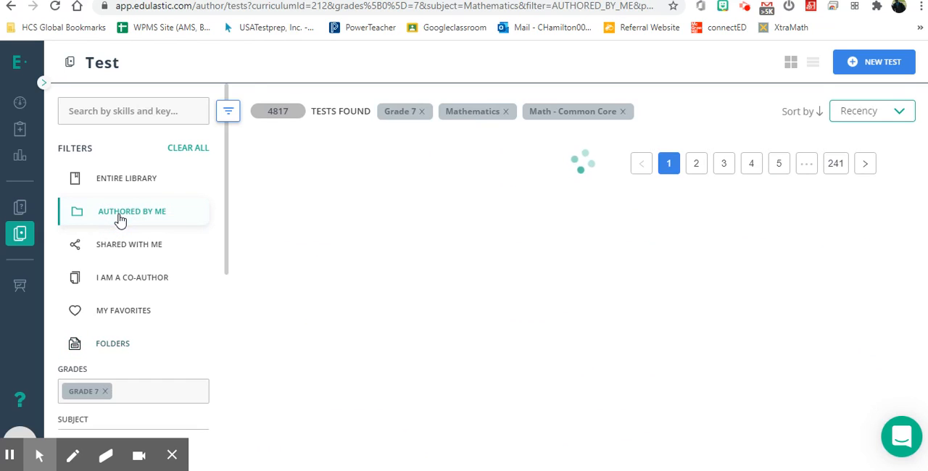
{"action": "mouse_move", "coordinate": [356, 209]}
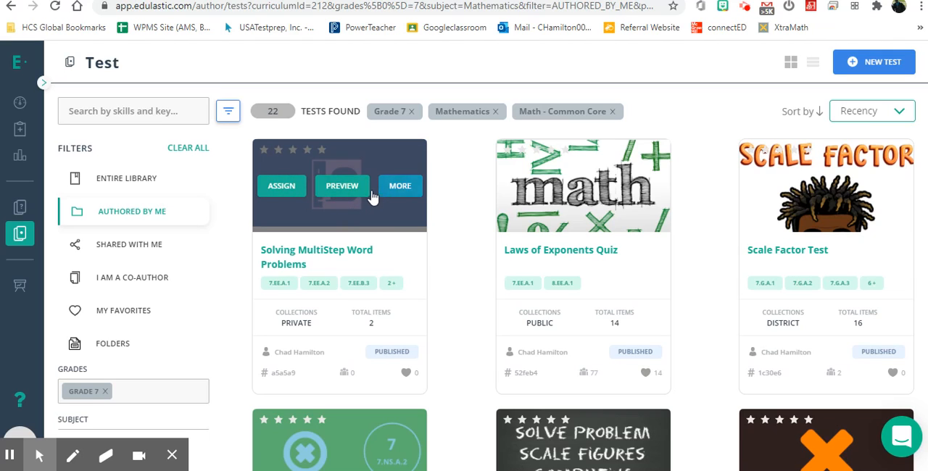
{"action": "left_click", "coordinate": [357, 197]}
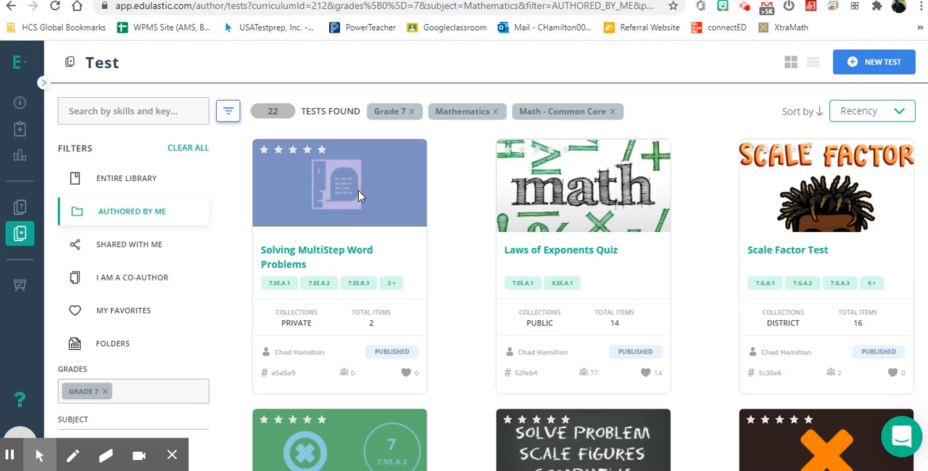